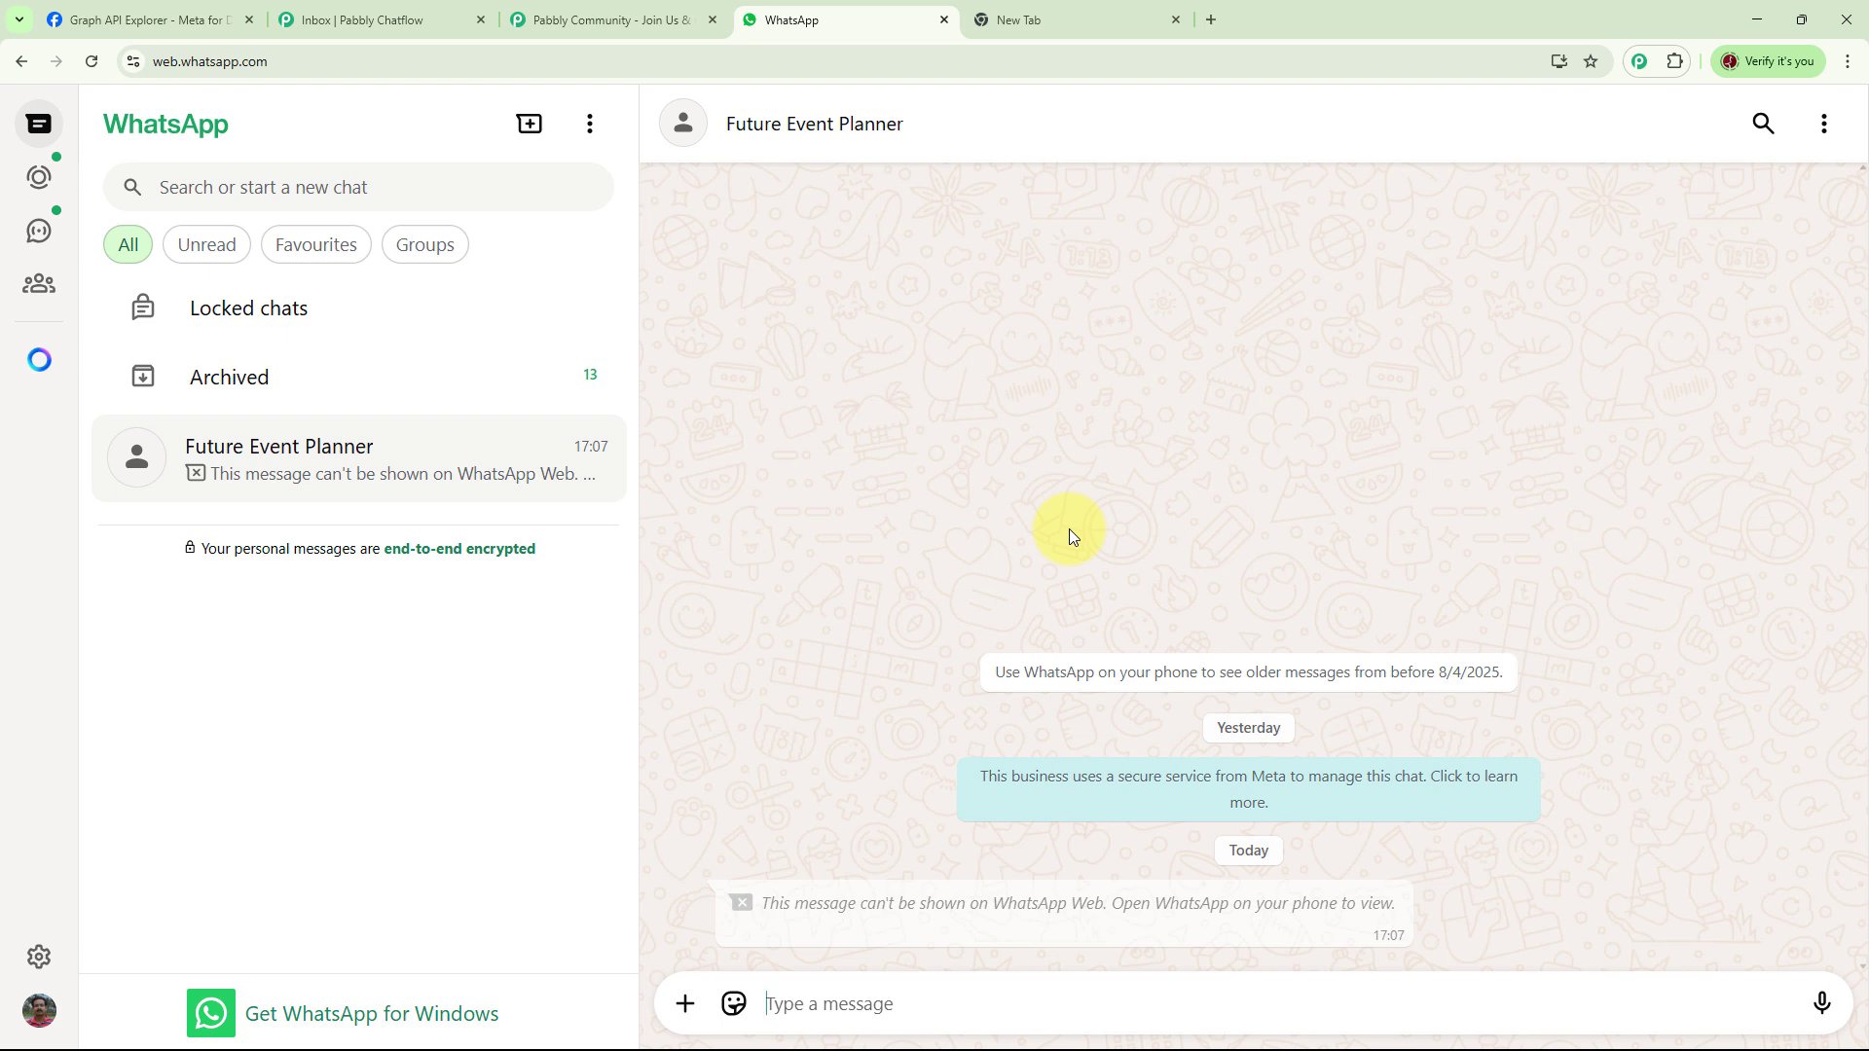
Open the pabbly.com/chatflow website in the blank browser tab.
key(ctrl+Tab)
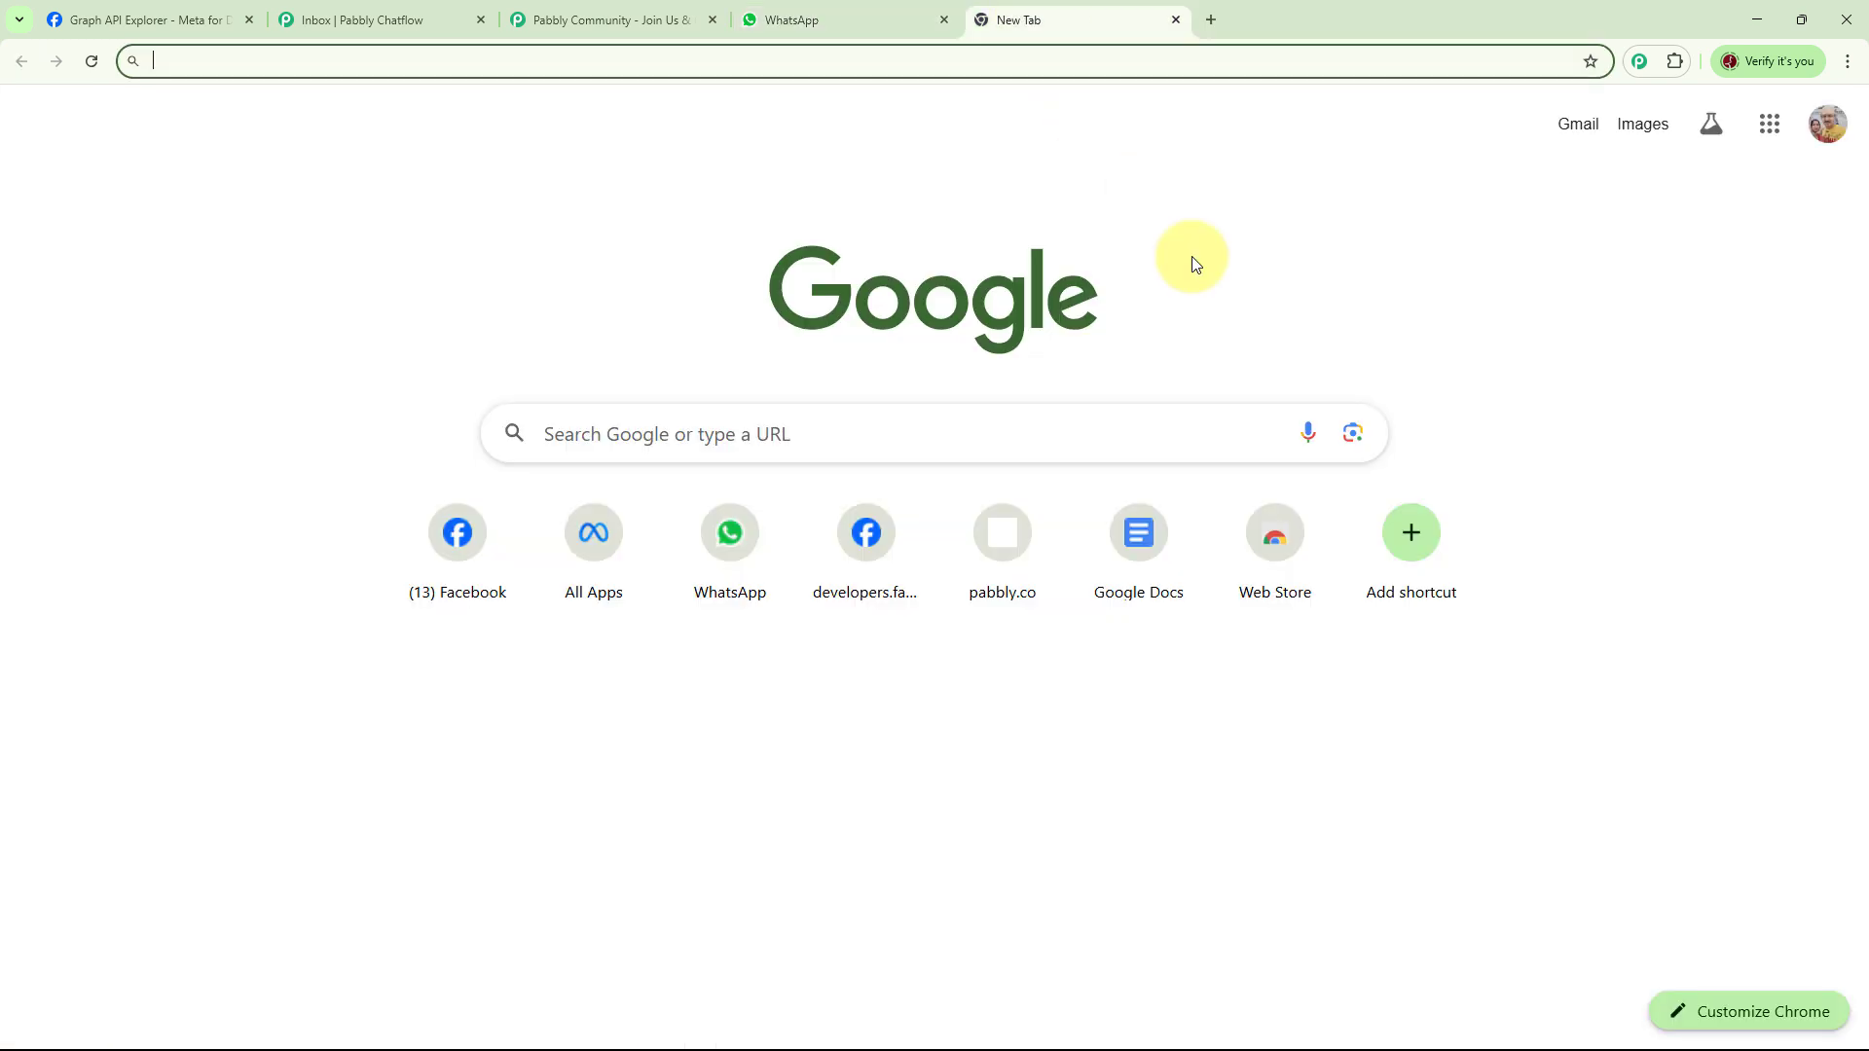
click(471, 62)
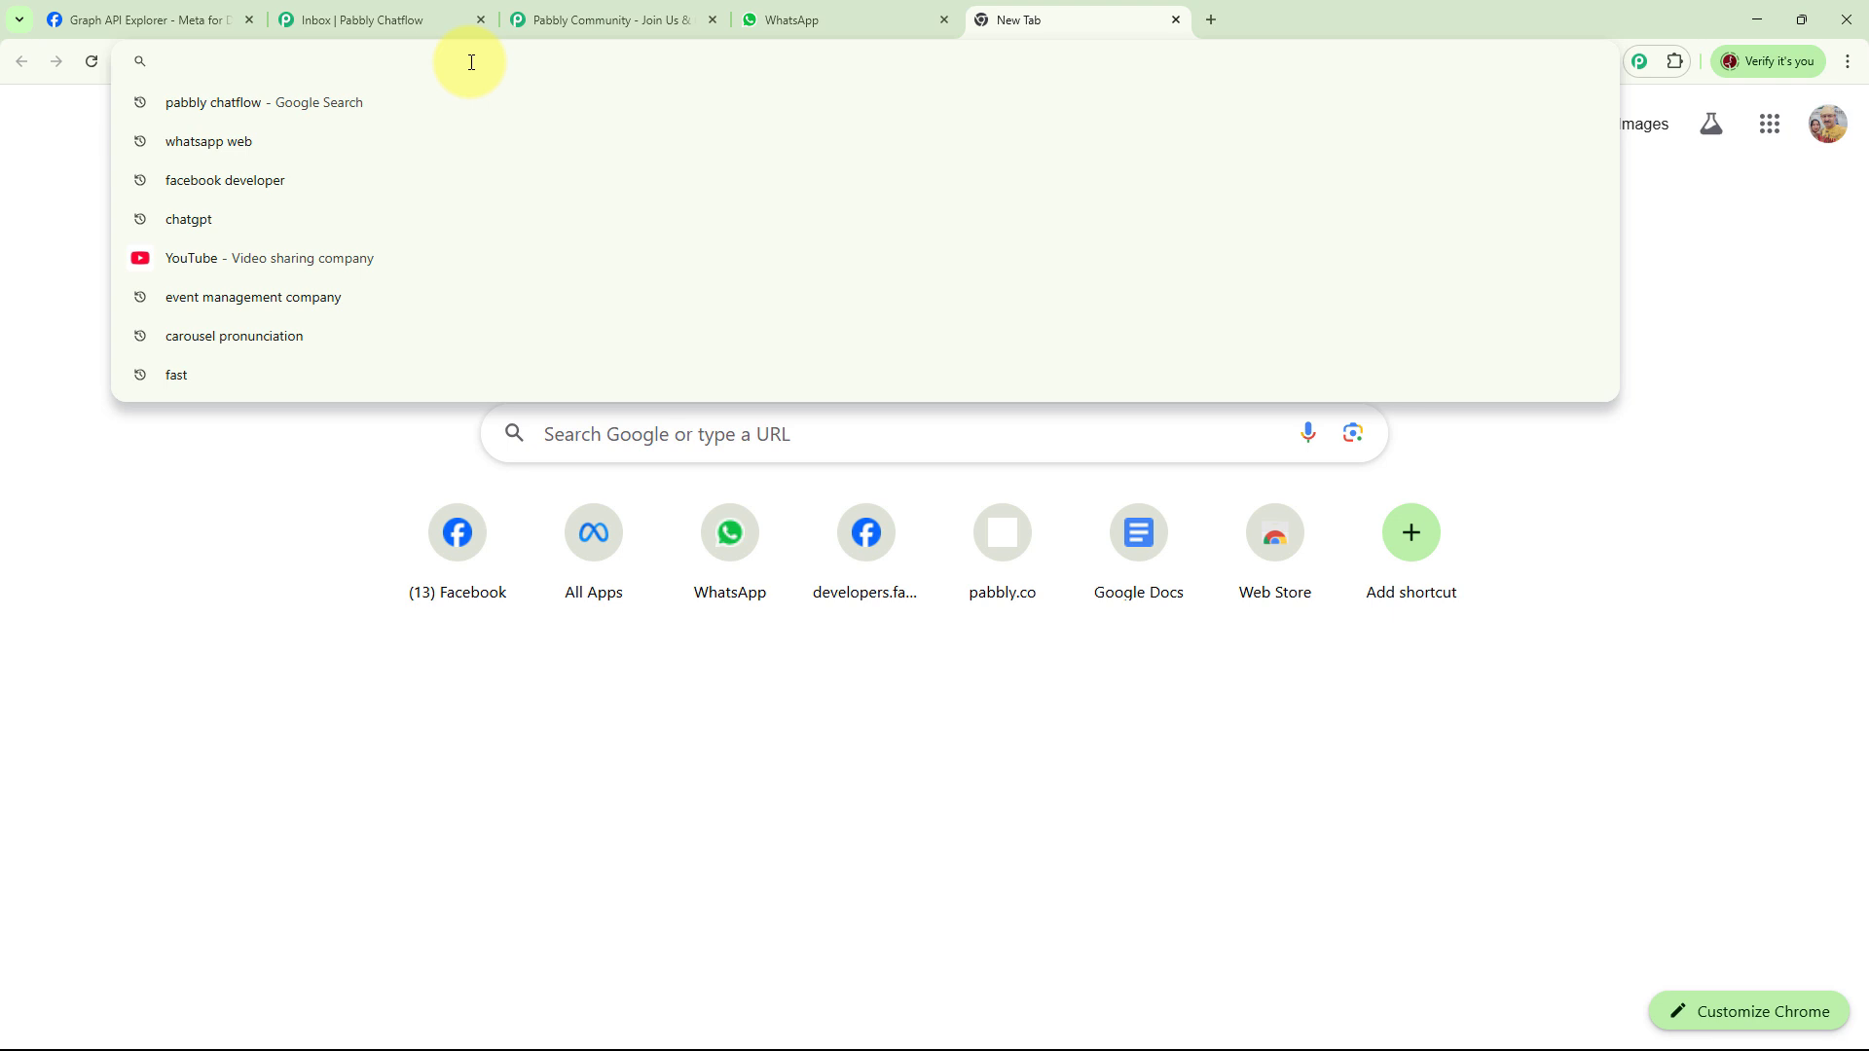
text(pabbl)
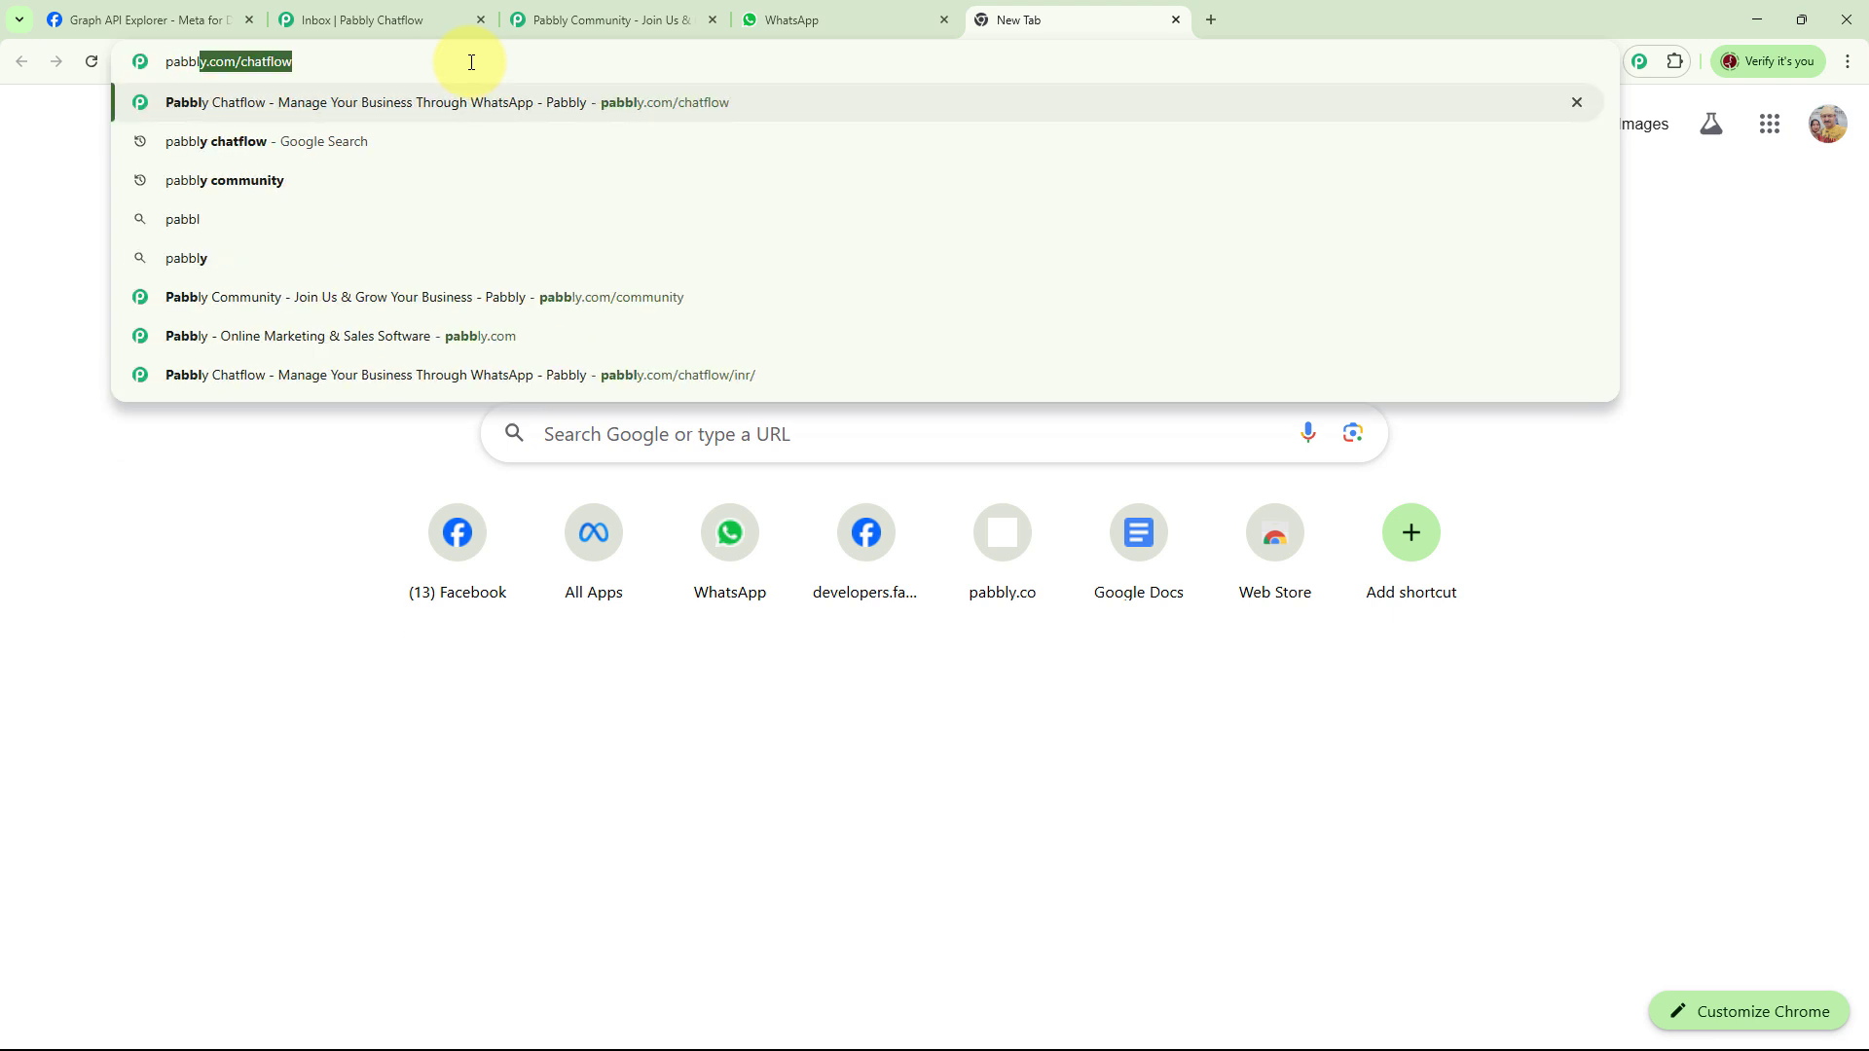
text(y.com/)
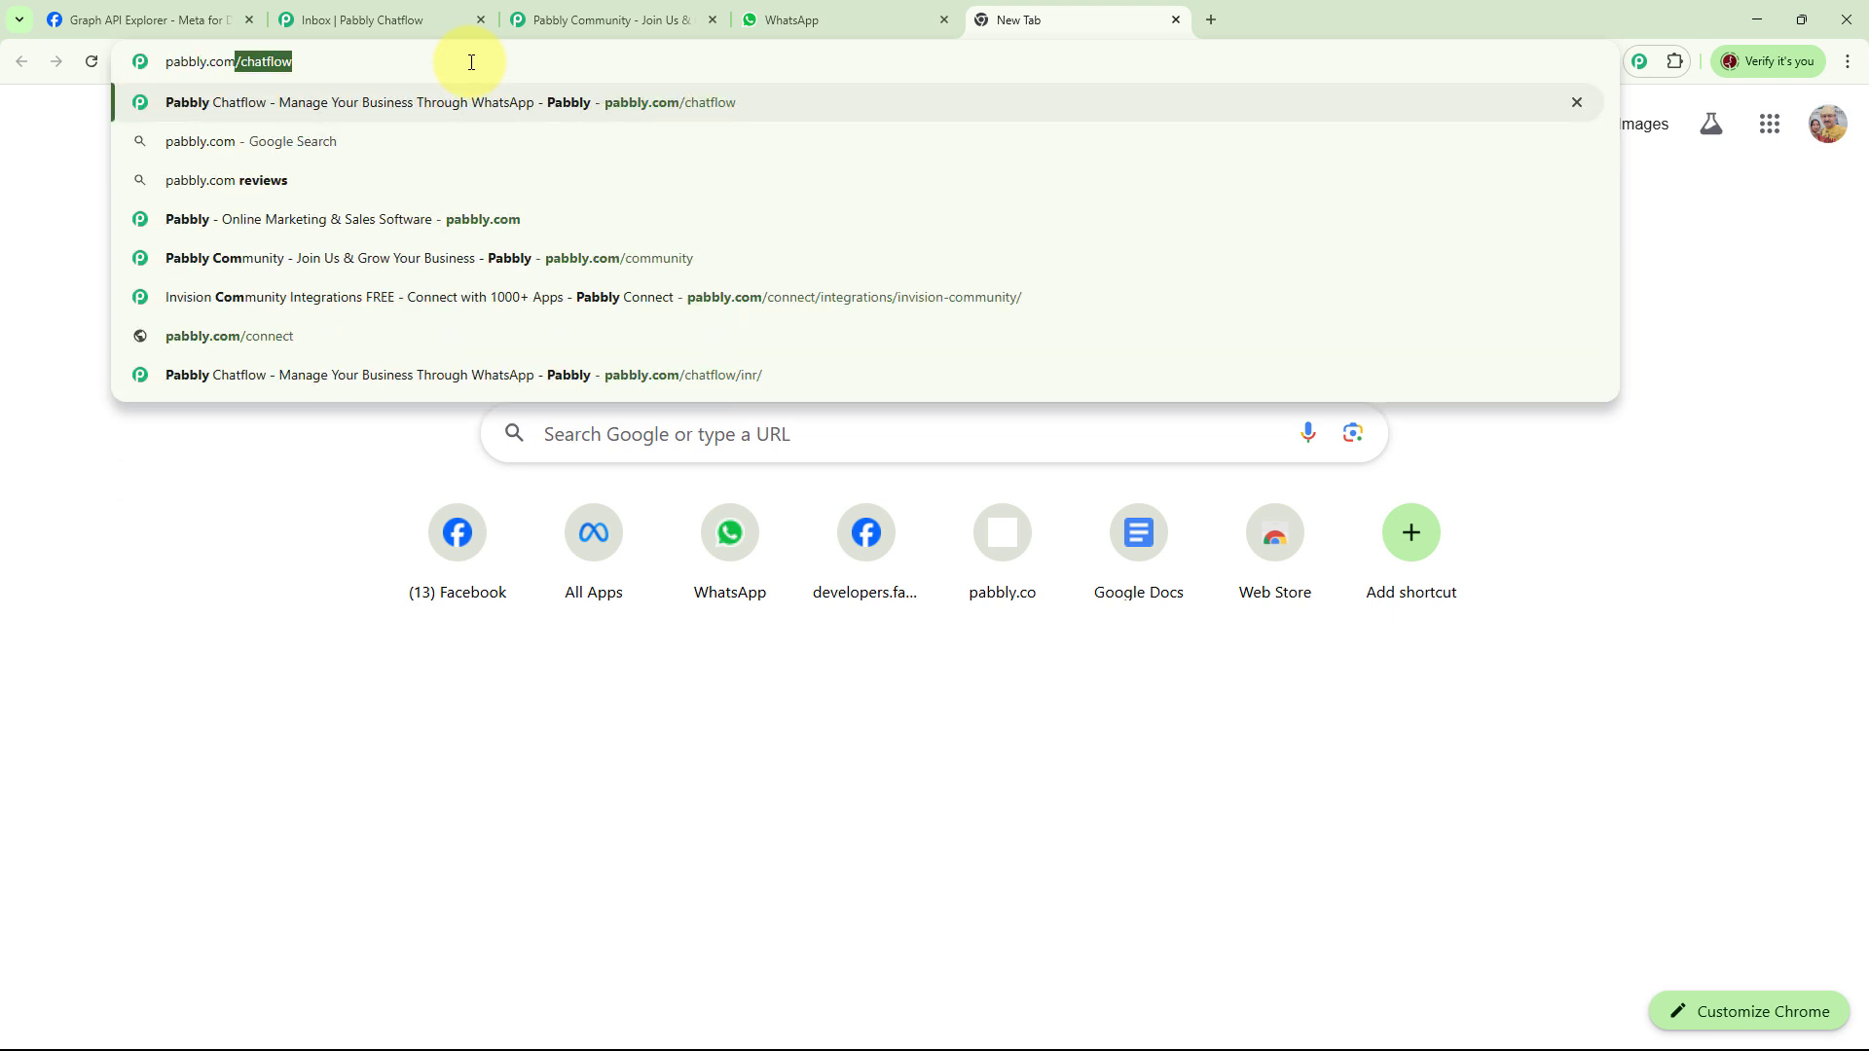
text(chatf)
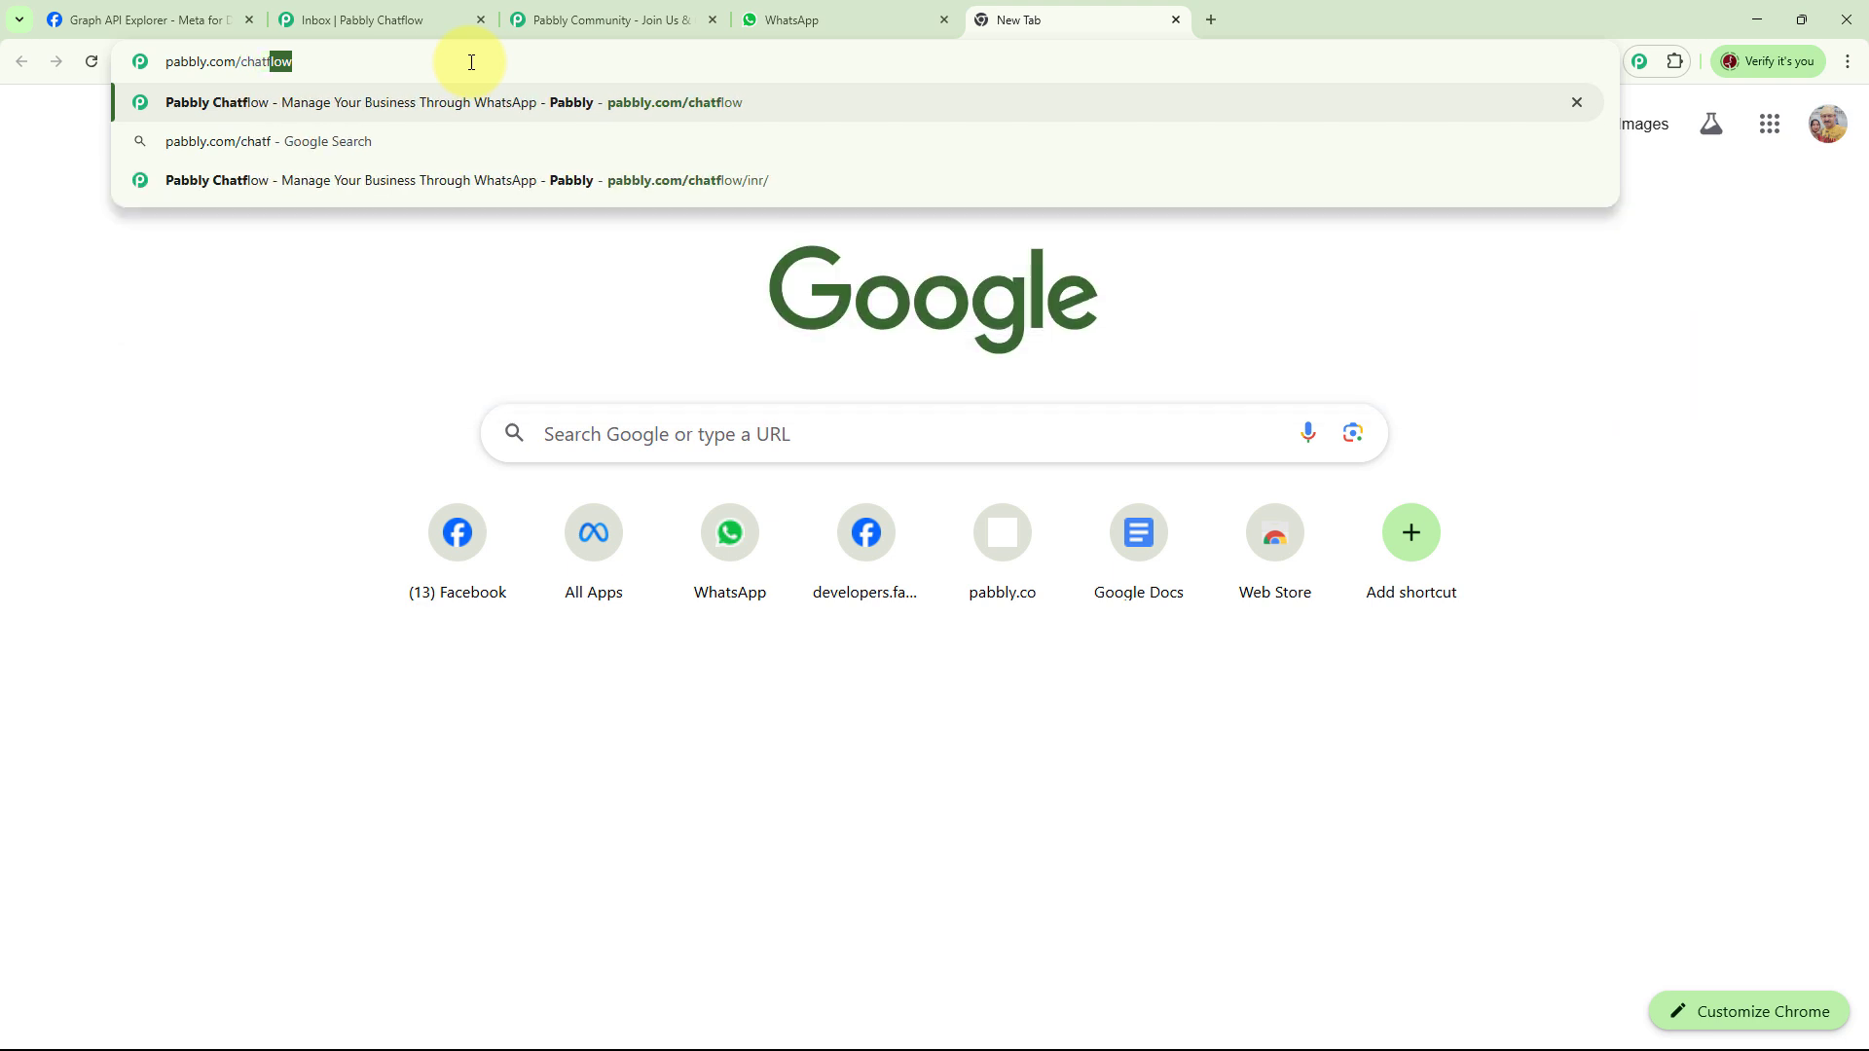
text(low)
key(Return)
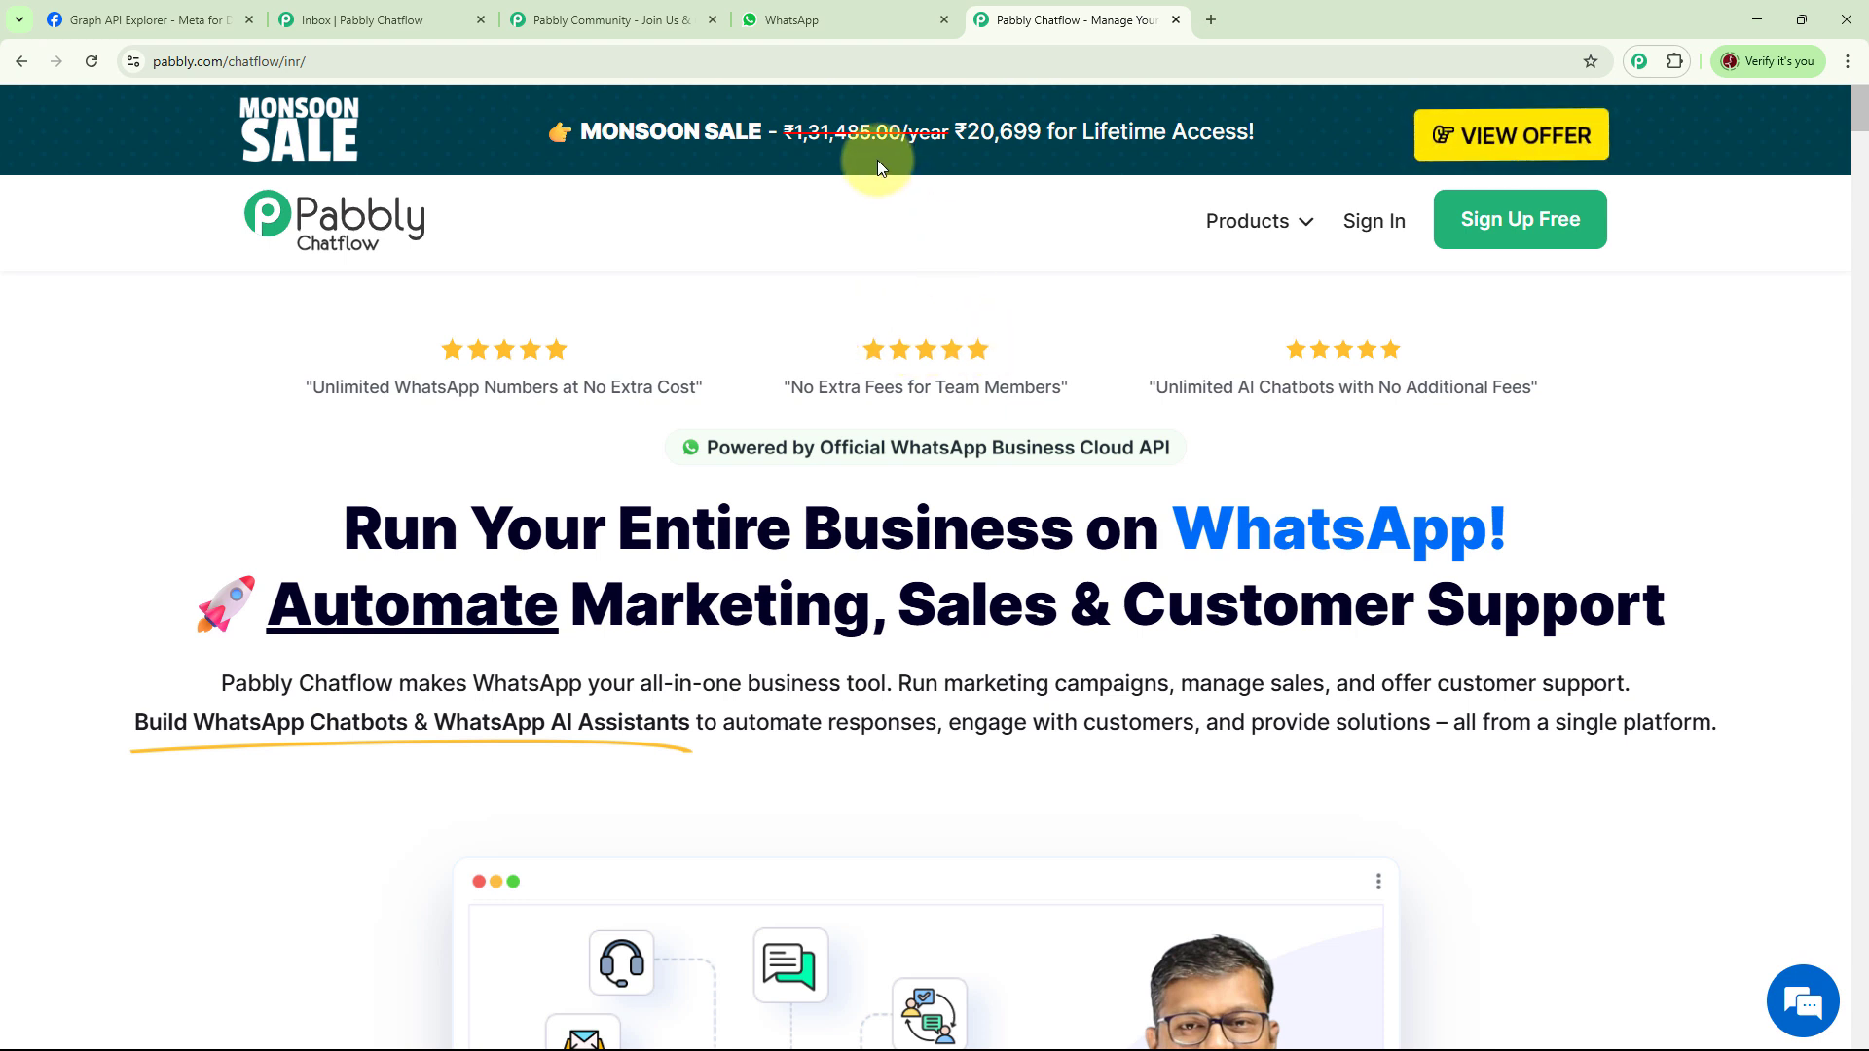
Examine the Pabbly Community page, including its membership benefits and the option to join the community.
click(642, 21)
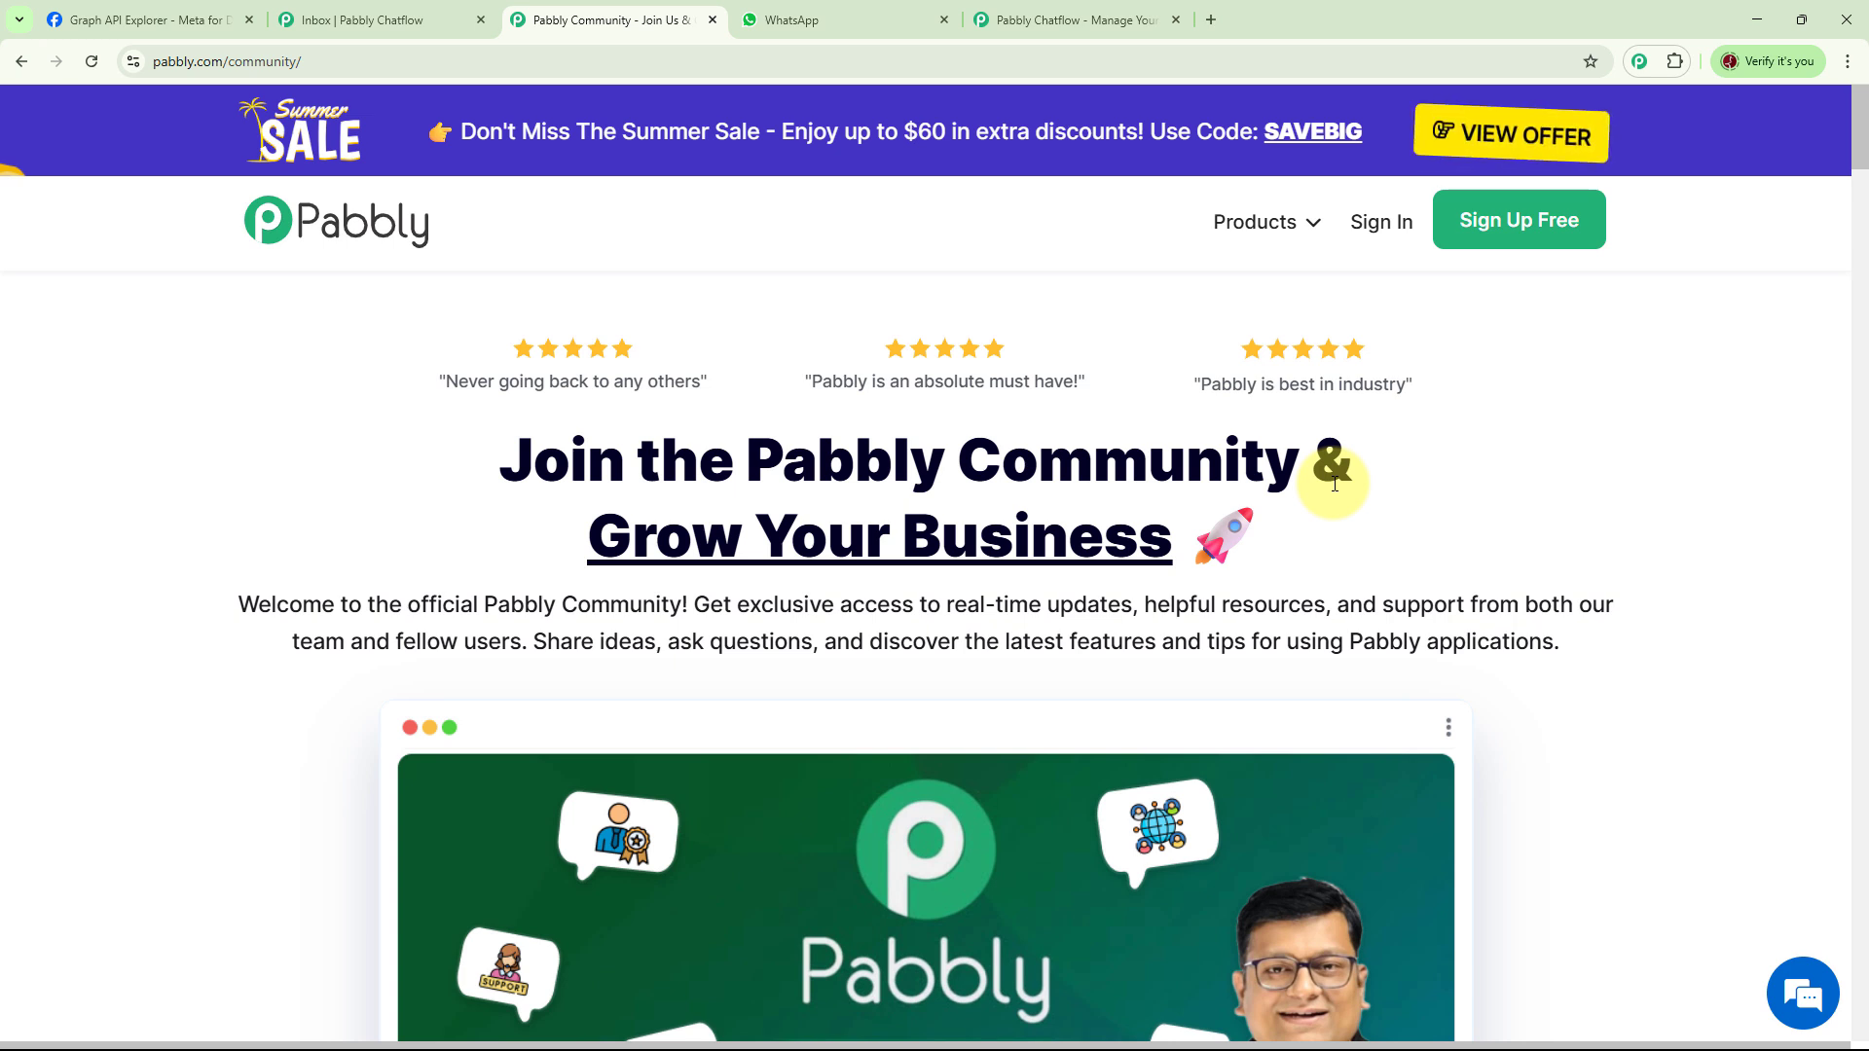
scroll(1294, 487, down, 1)
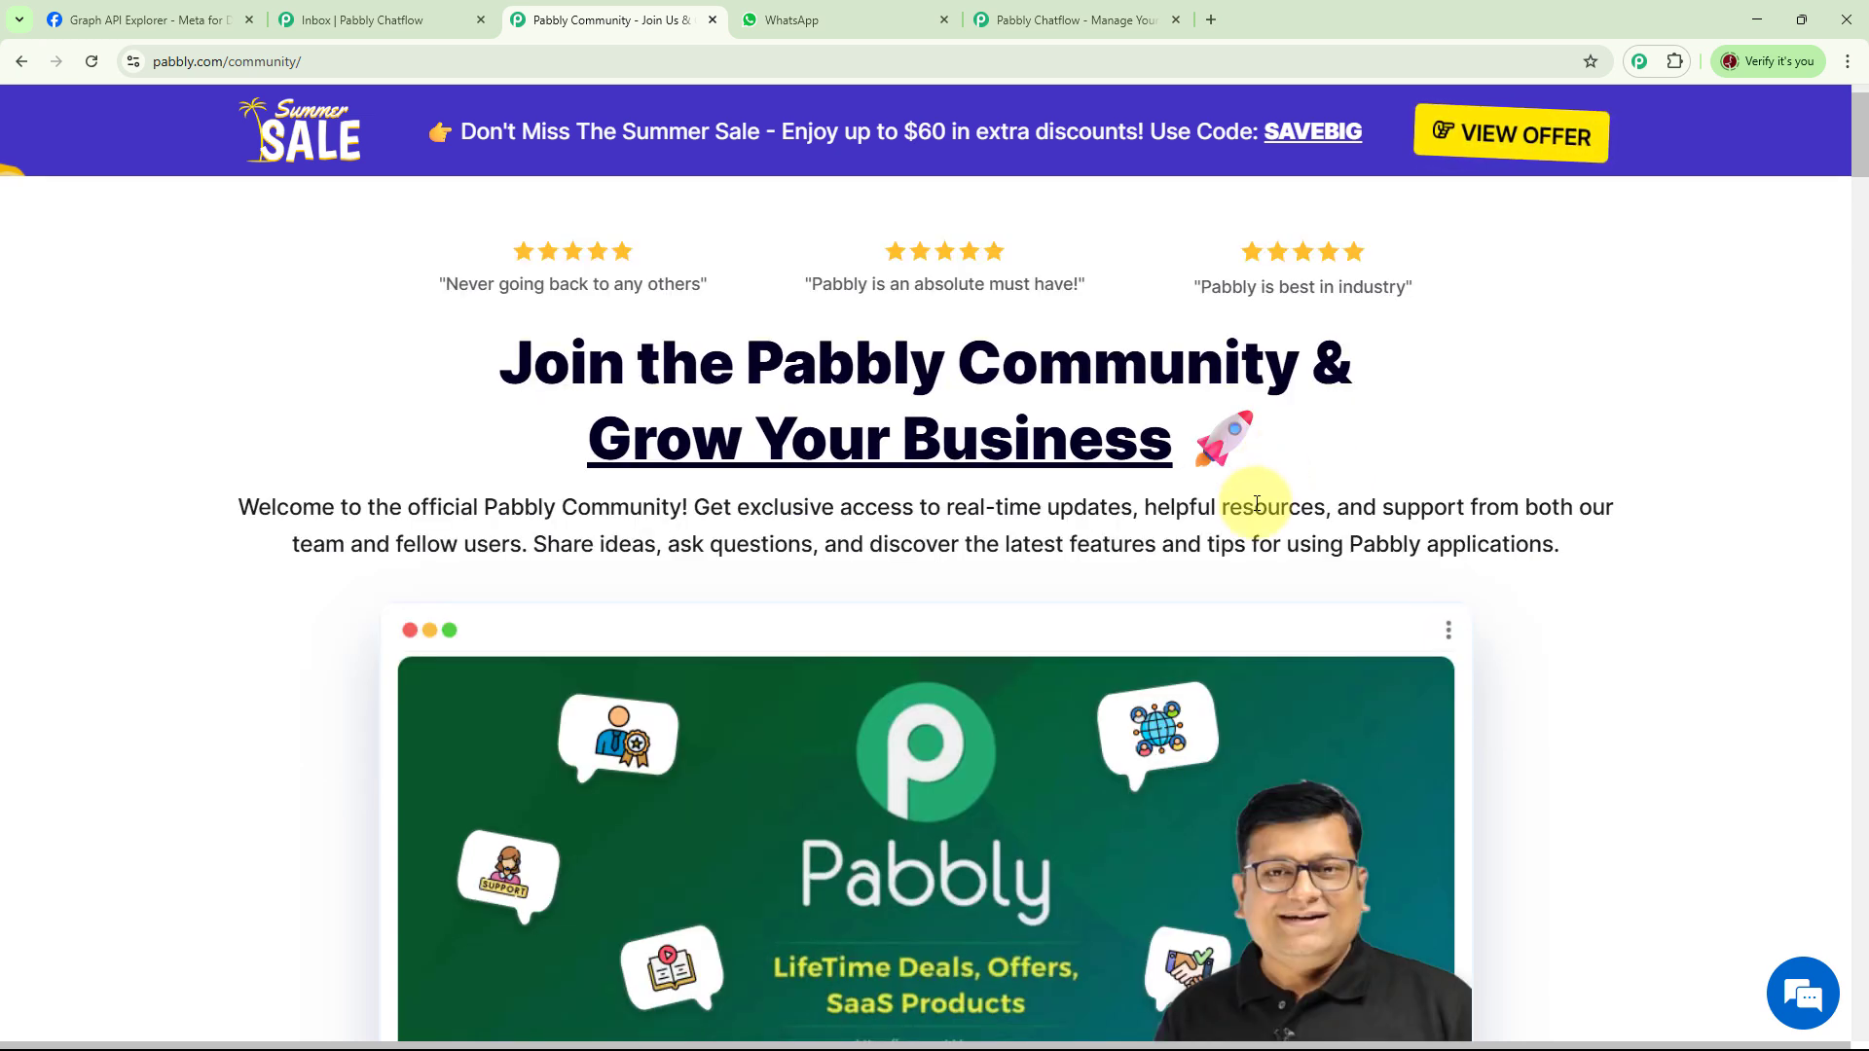
scroll(1276, 488, down, 5)
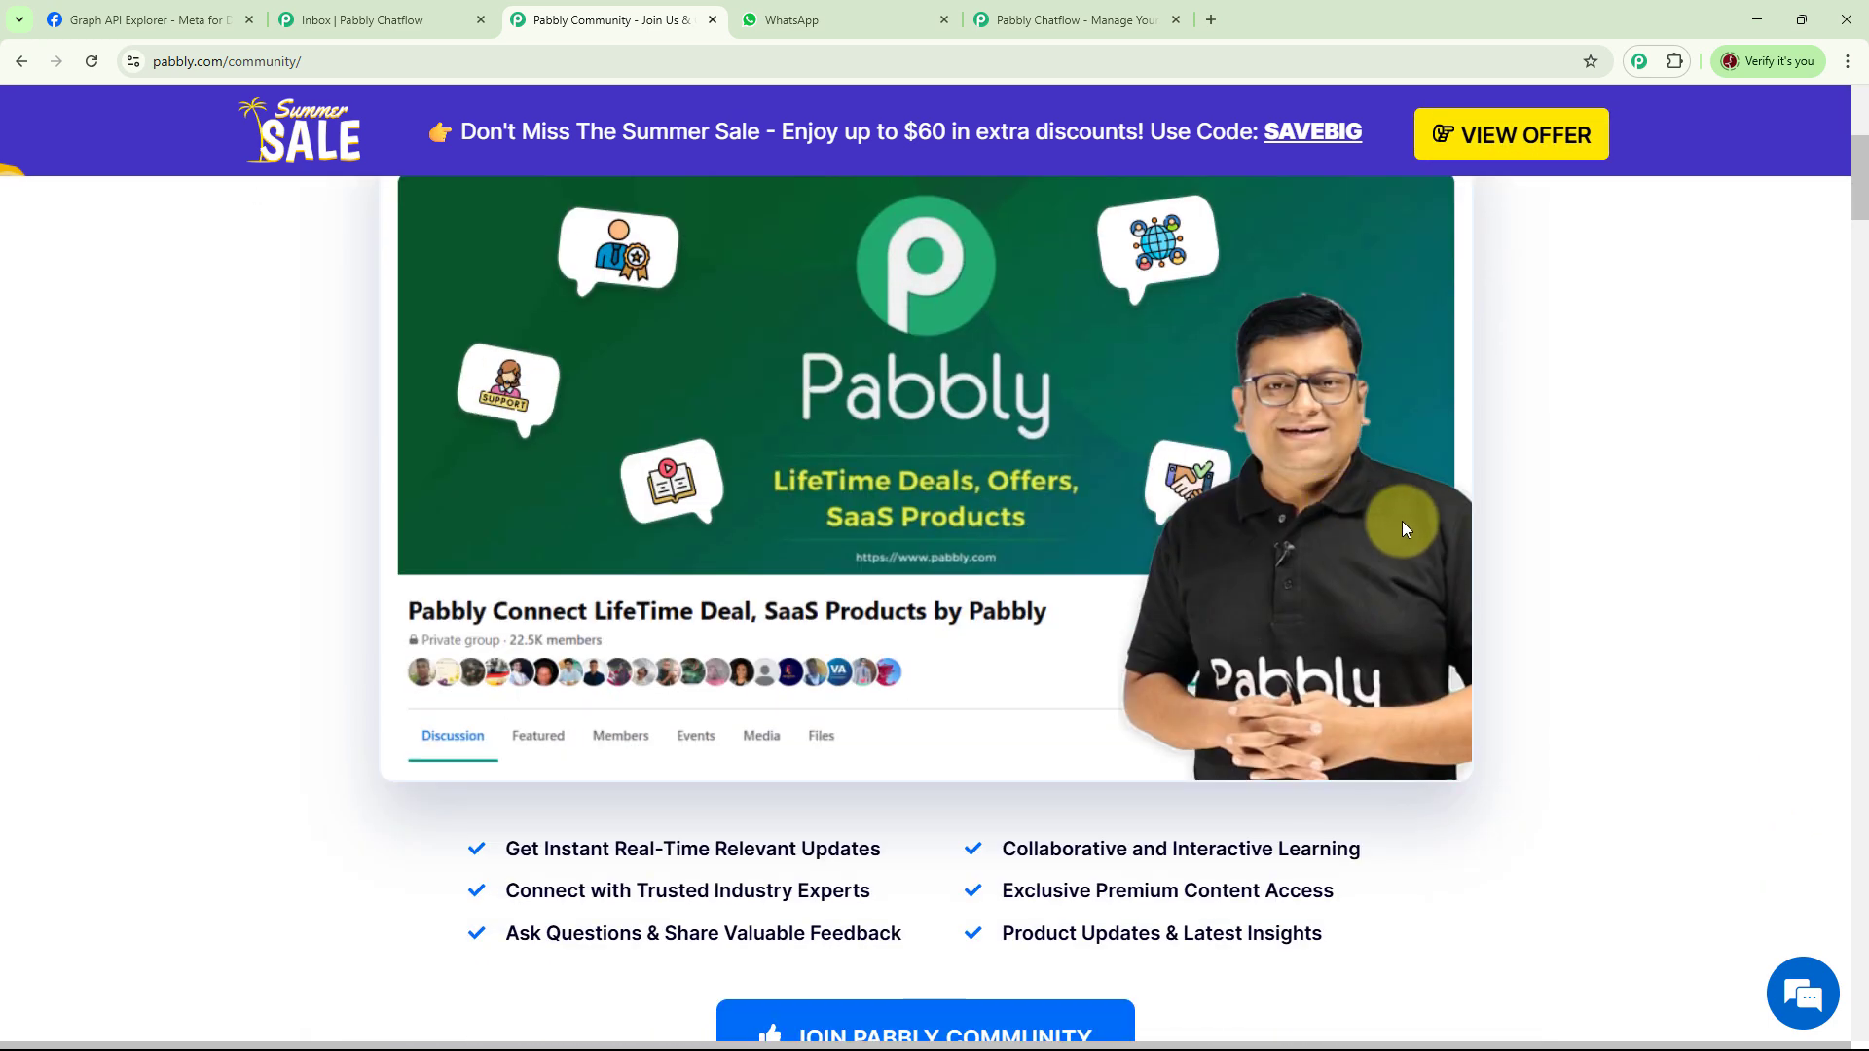
scroll(1404, 528, down, 9)
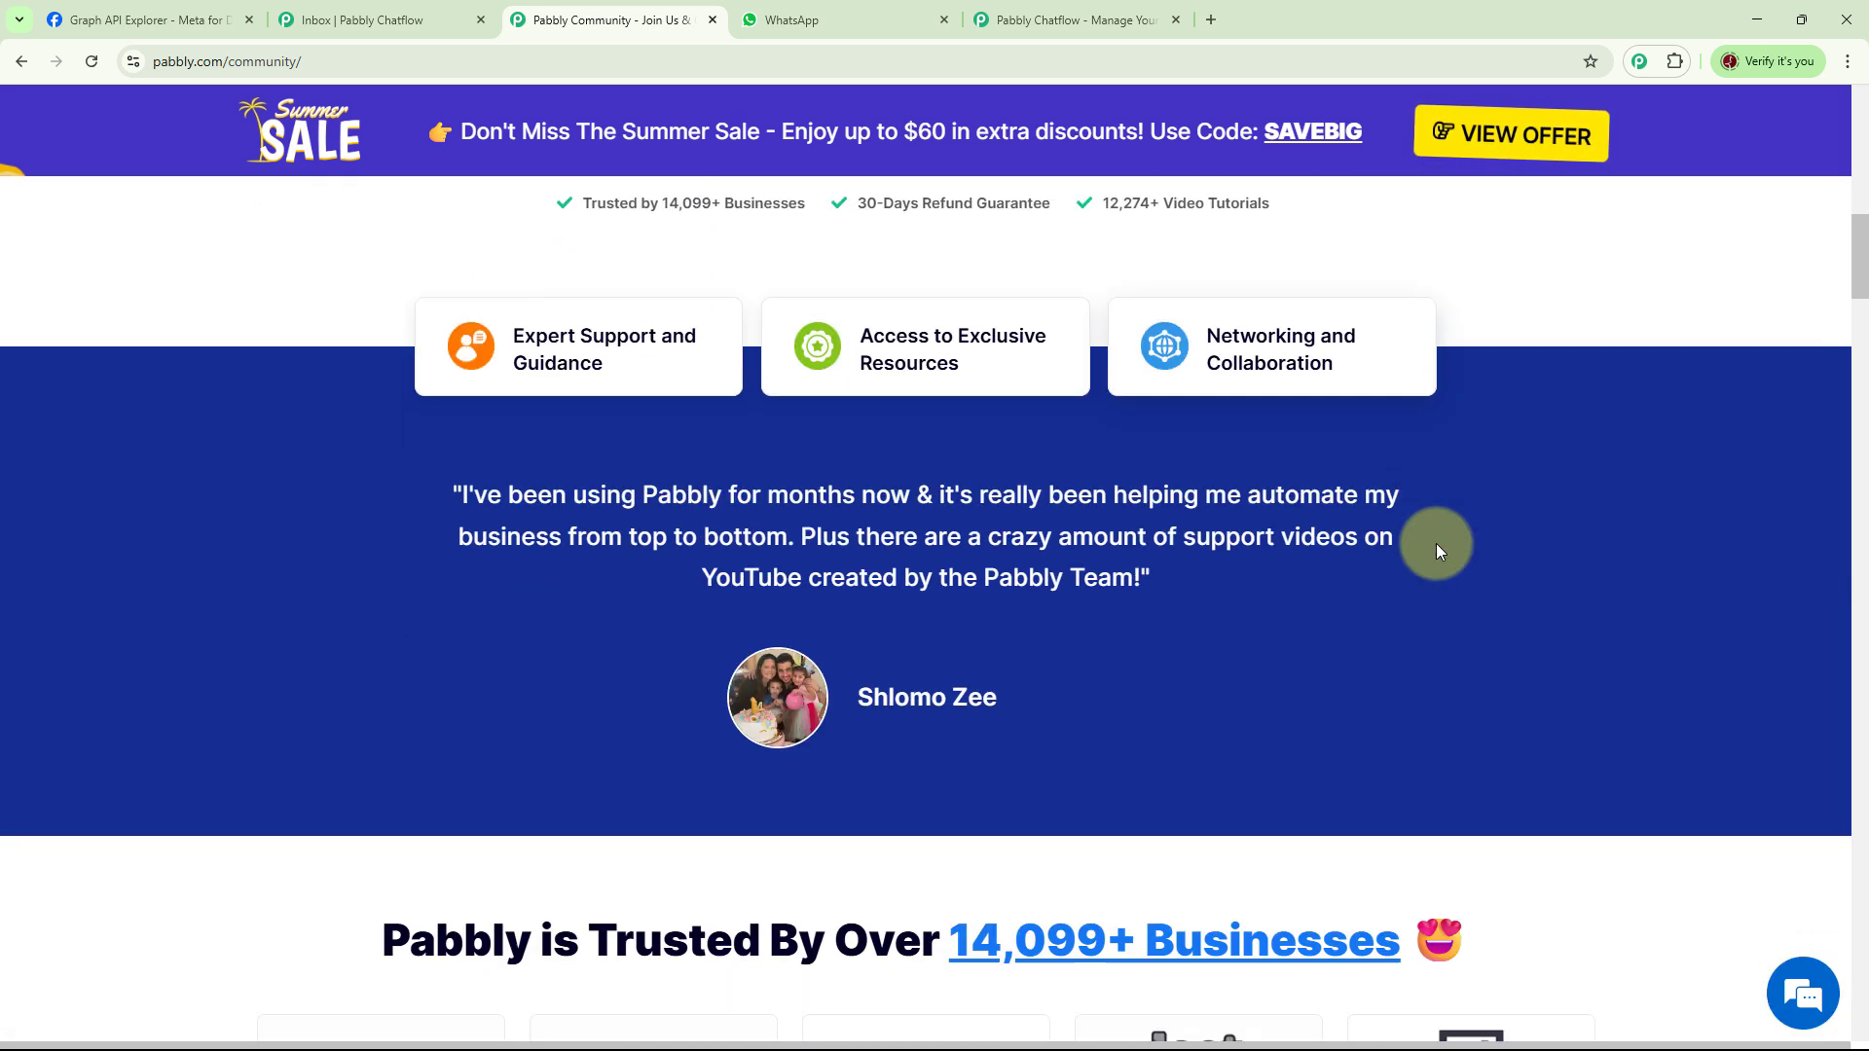
scroll(1438, 551, down, 10)
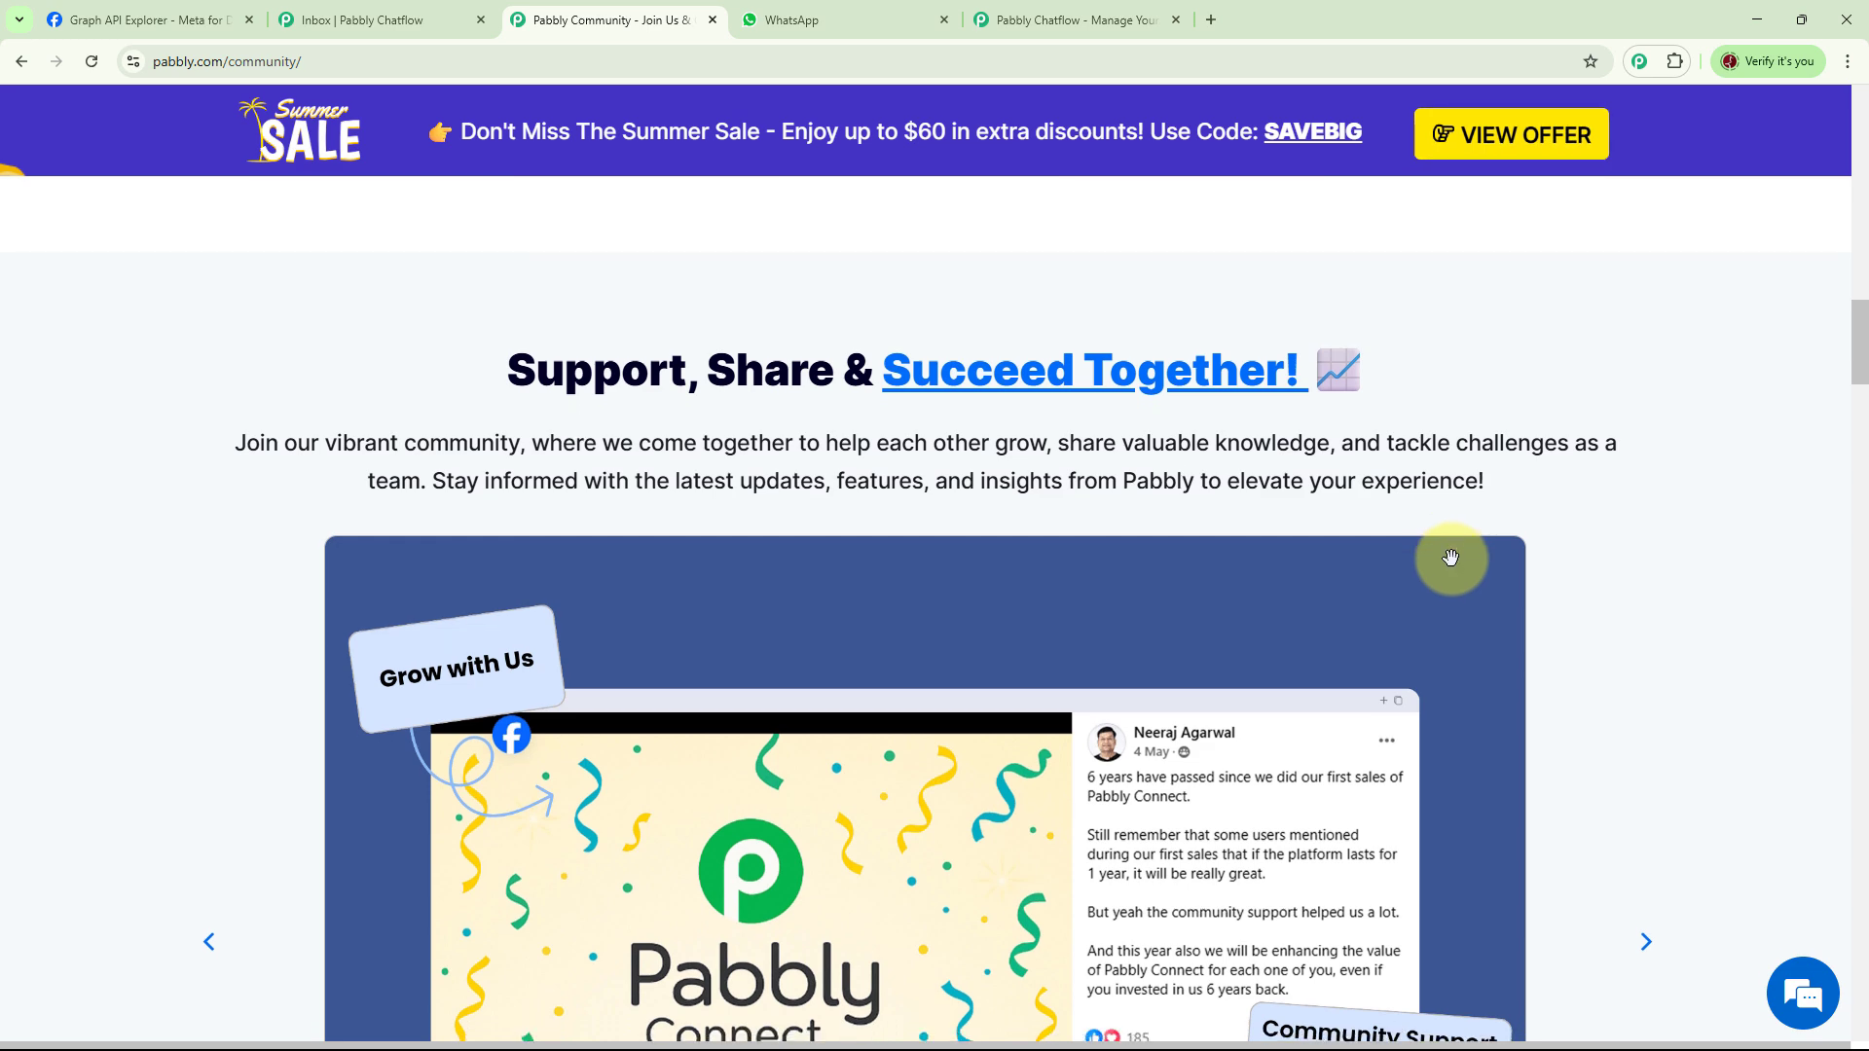
scroll(1451, 557, down, 7)
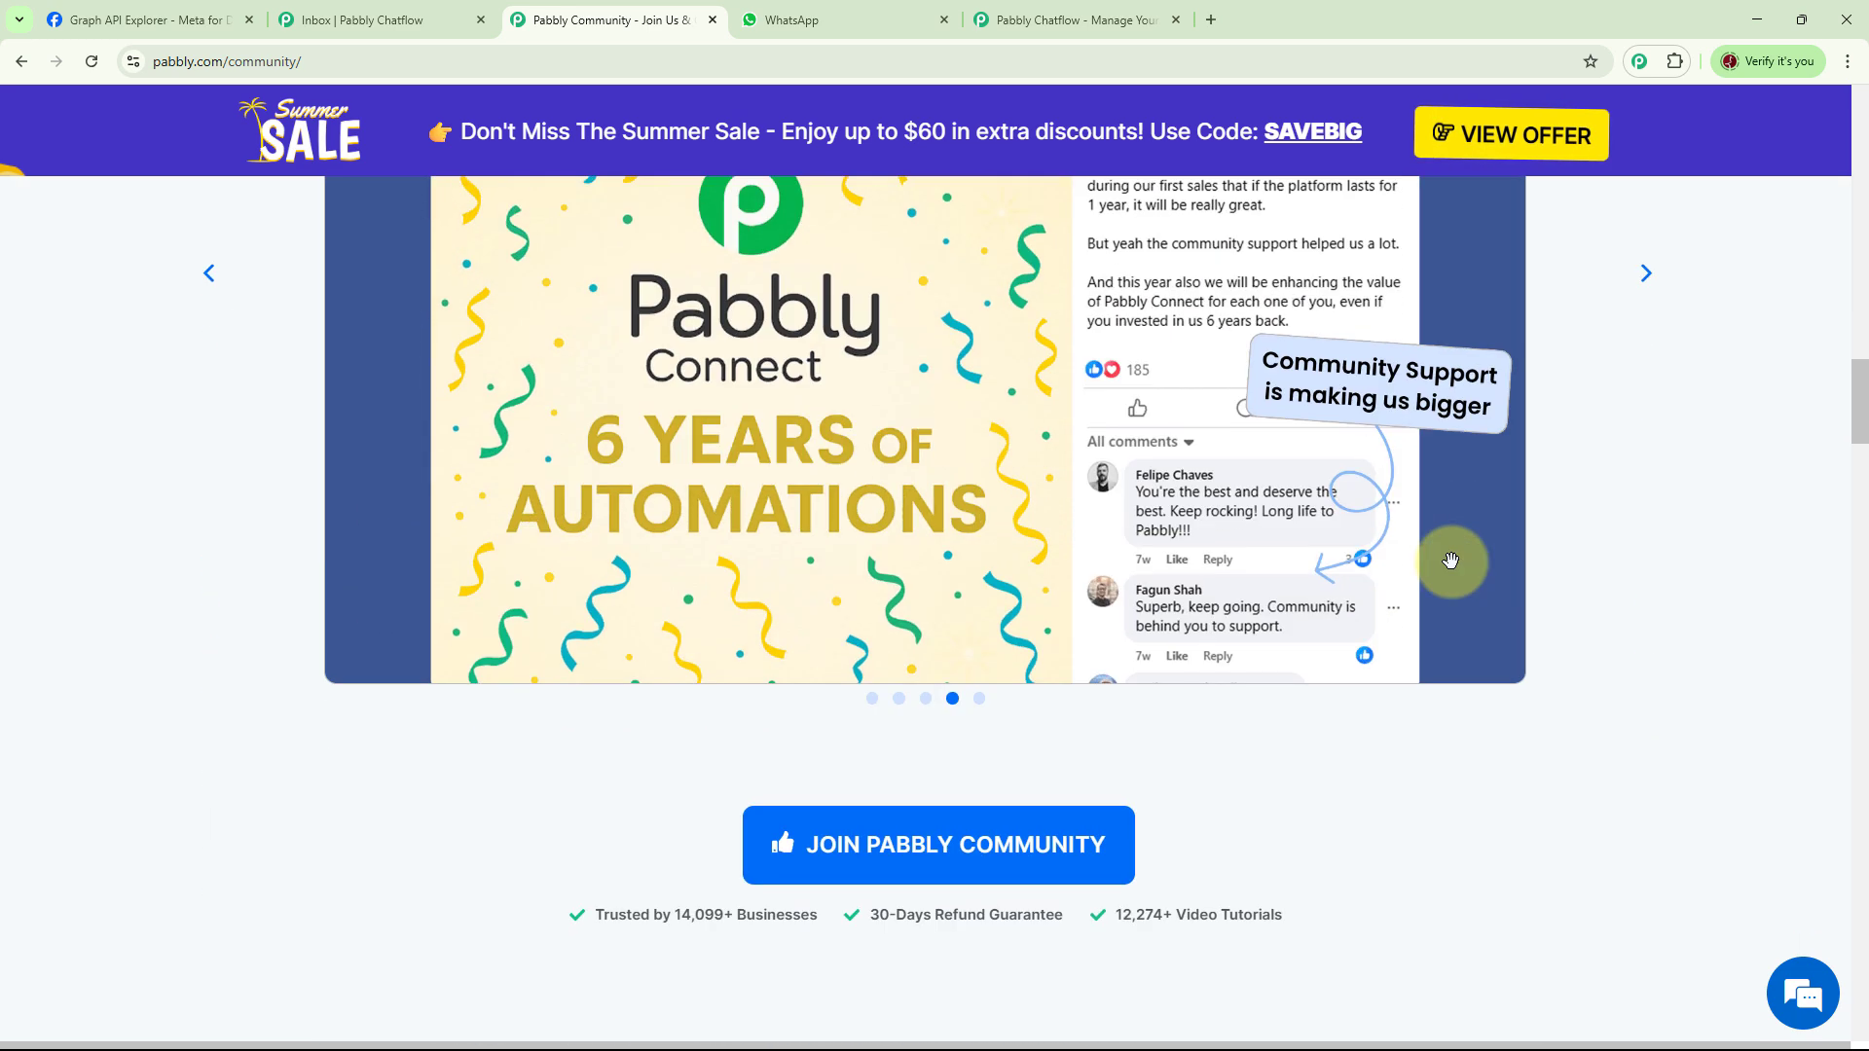
scroll(1454, 565, down, 5)
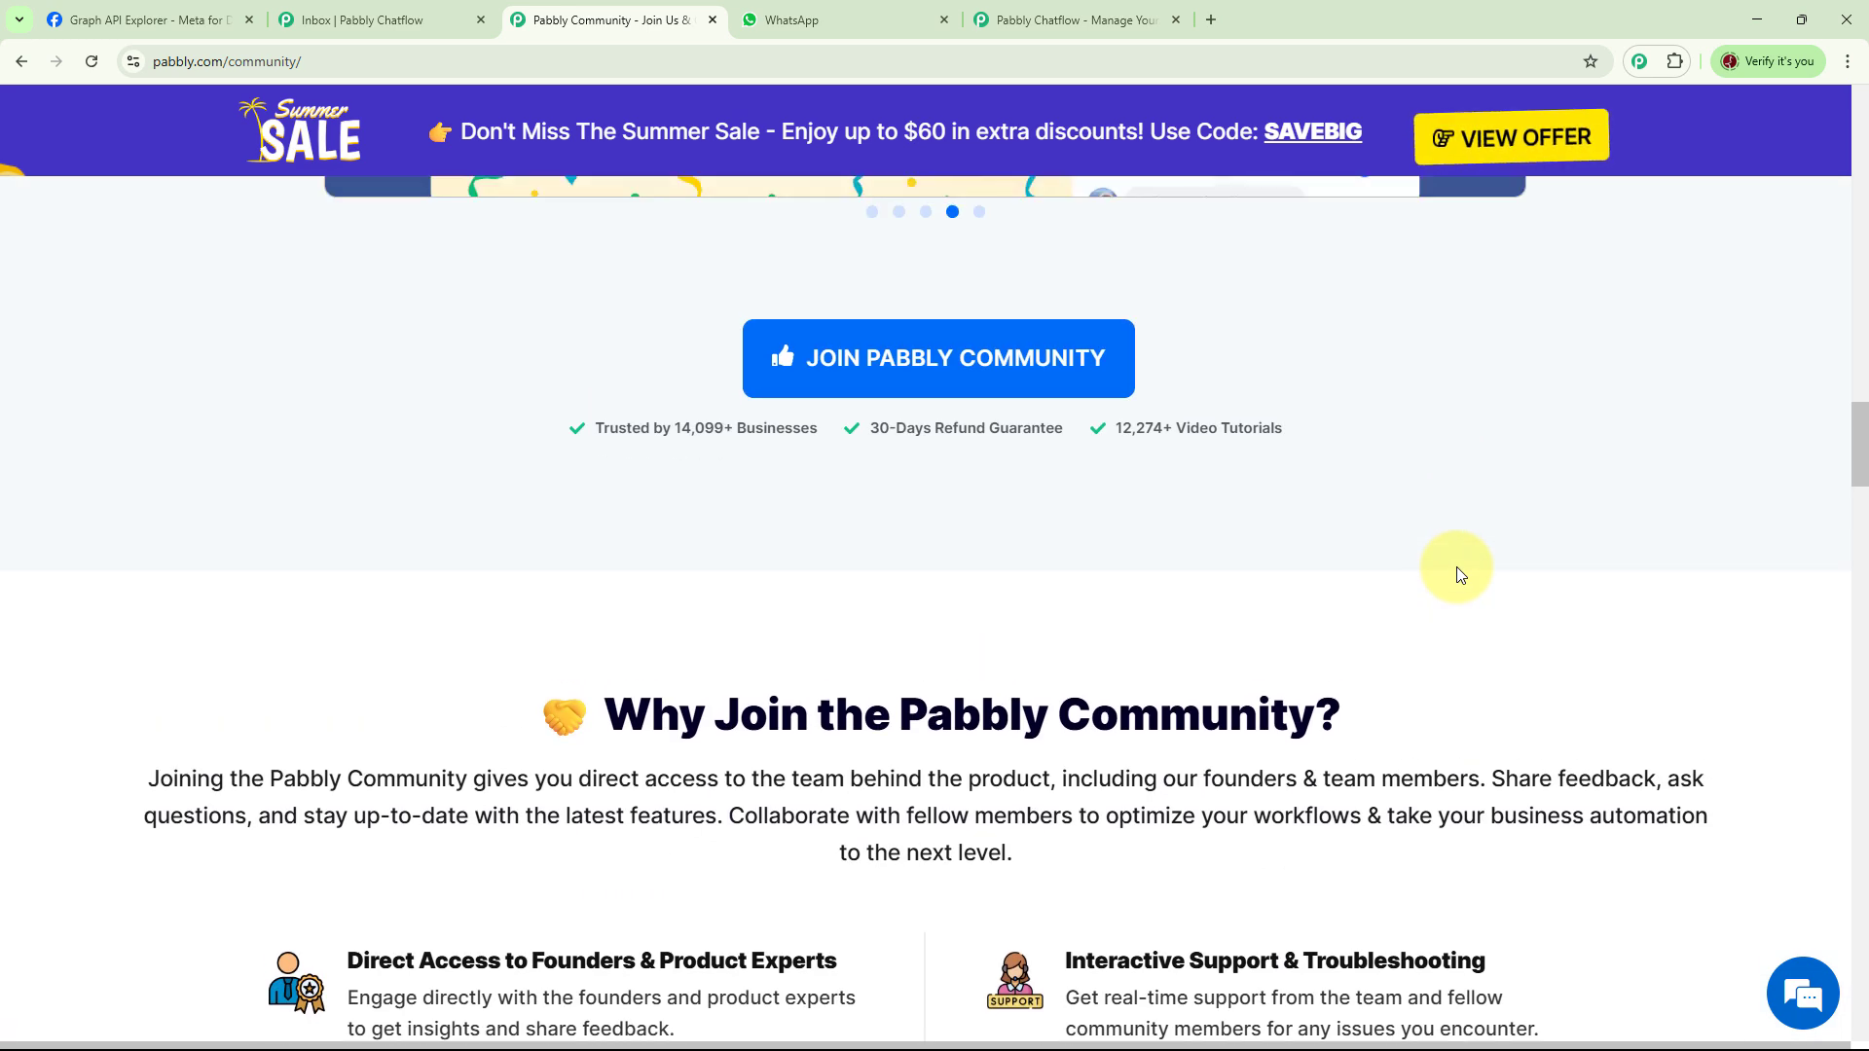
scroll(1460, 575, up, 11)
scroll(1457, 571, up, 9)
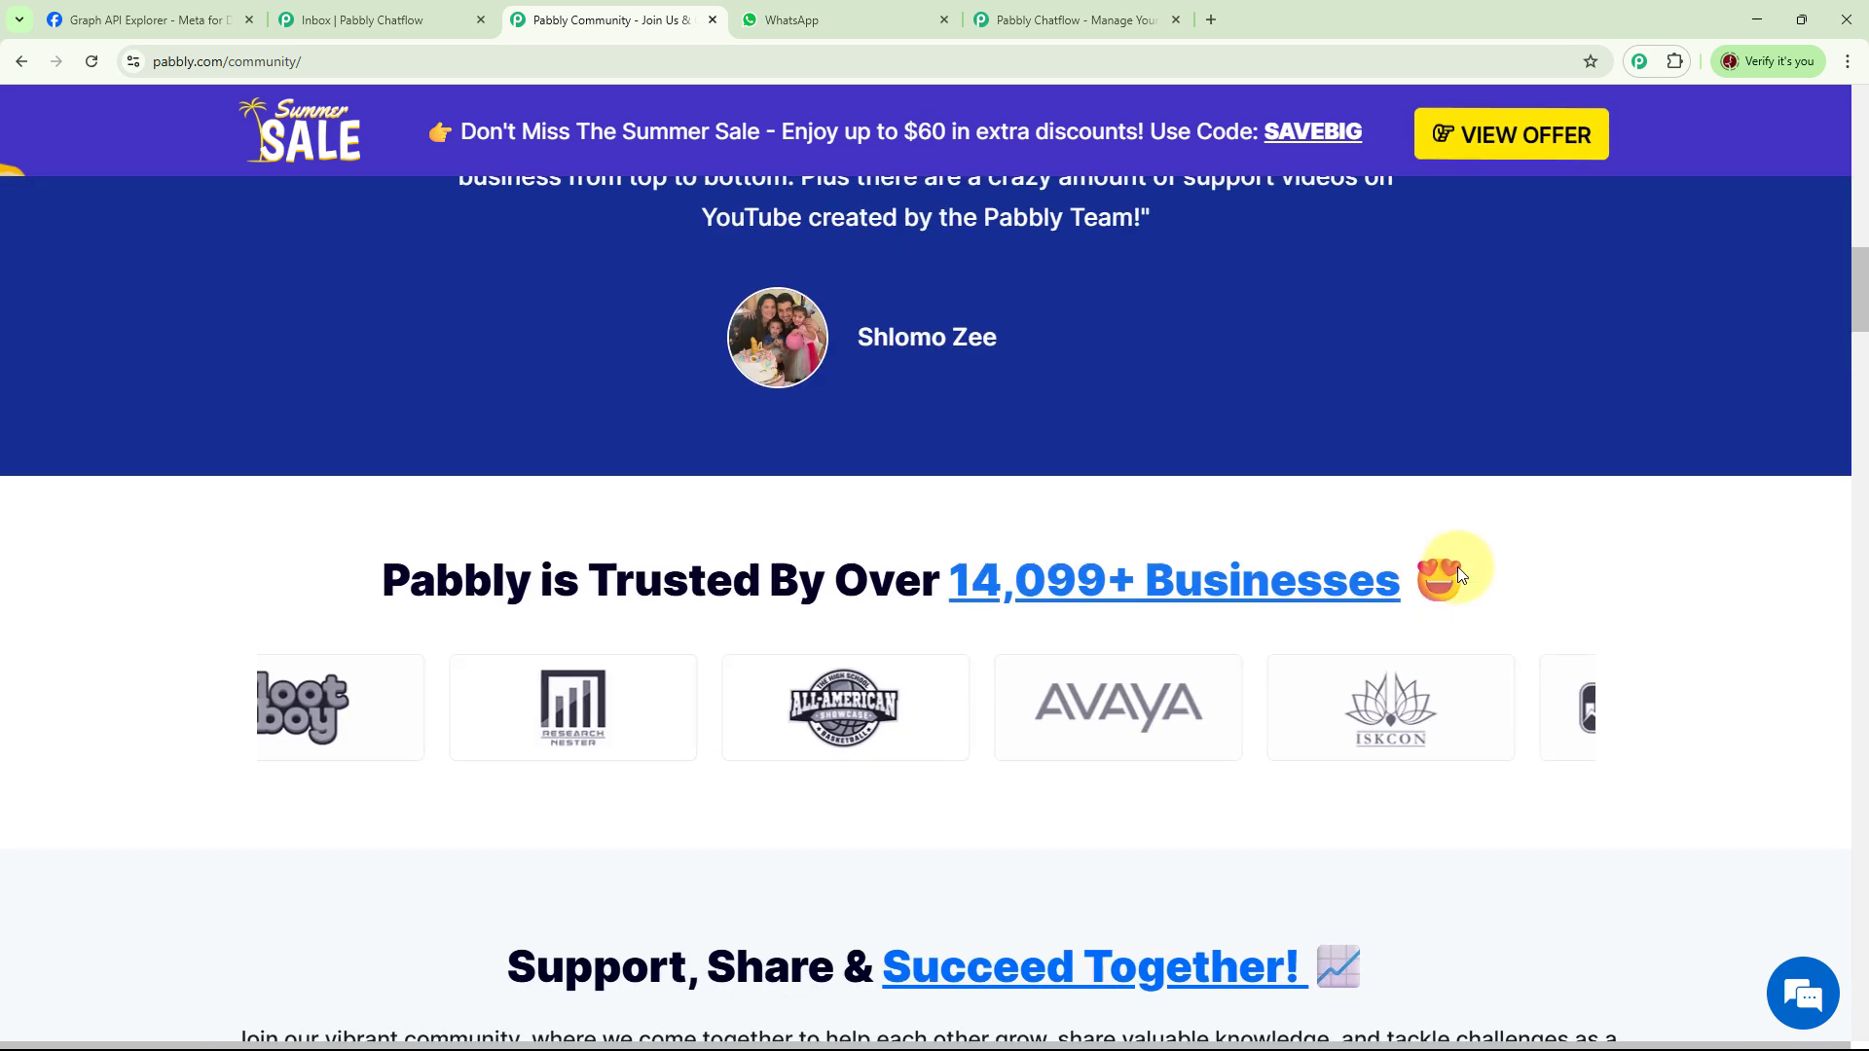
Return to the Pabbly Chatflow website, sign in, and access the Pabbly Chatflow app.
key(ctrl+5)
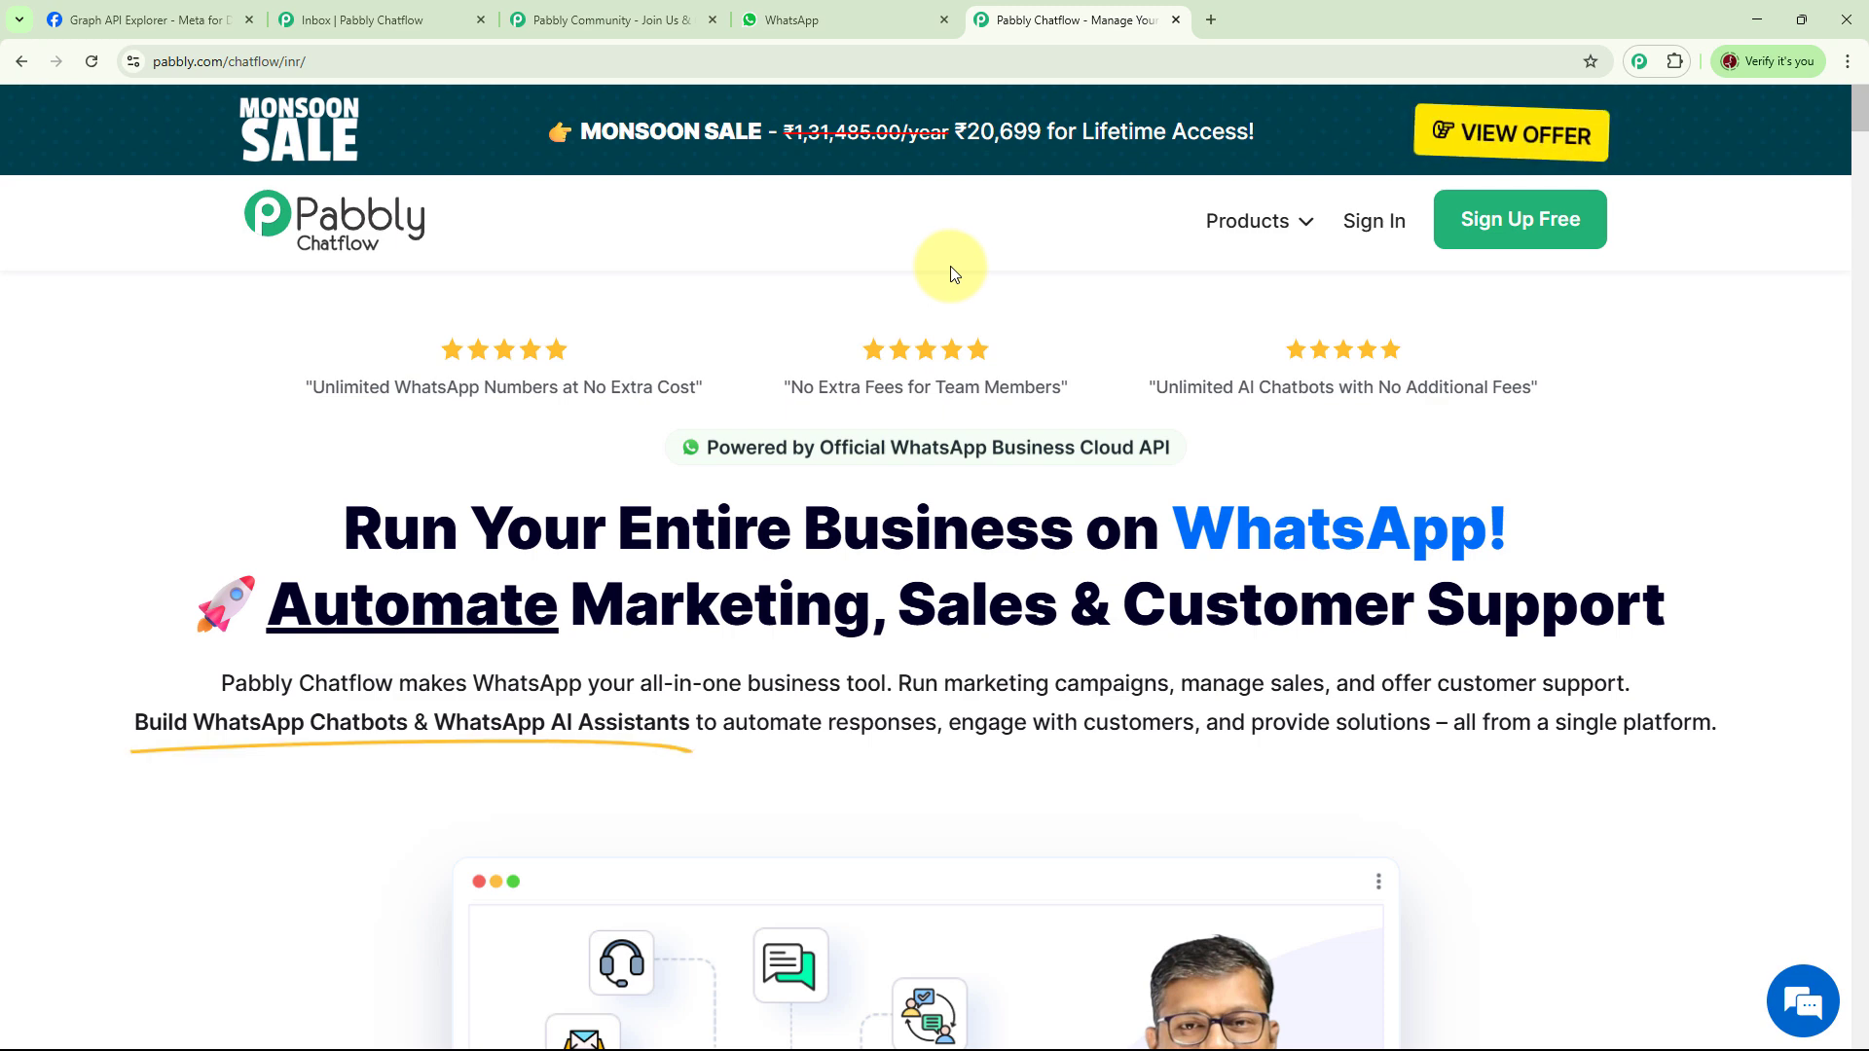
click(1367, 223)
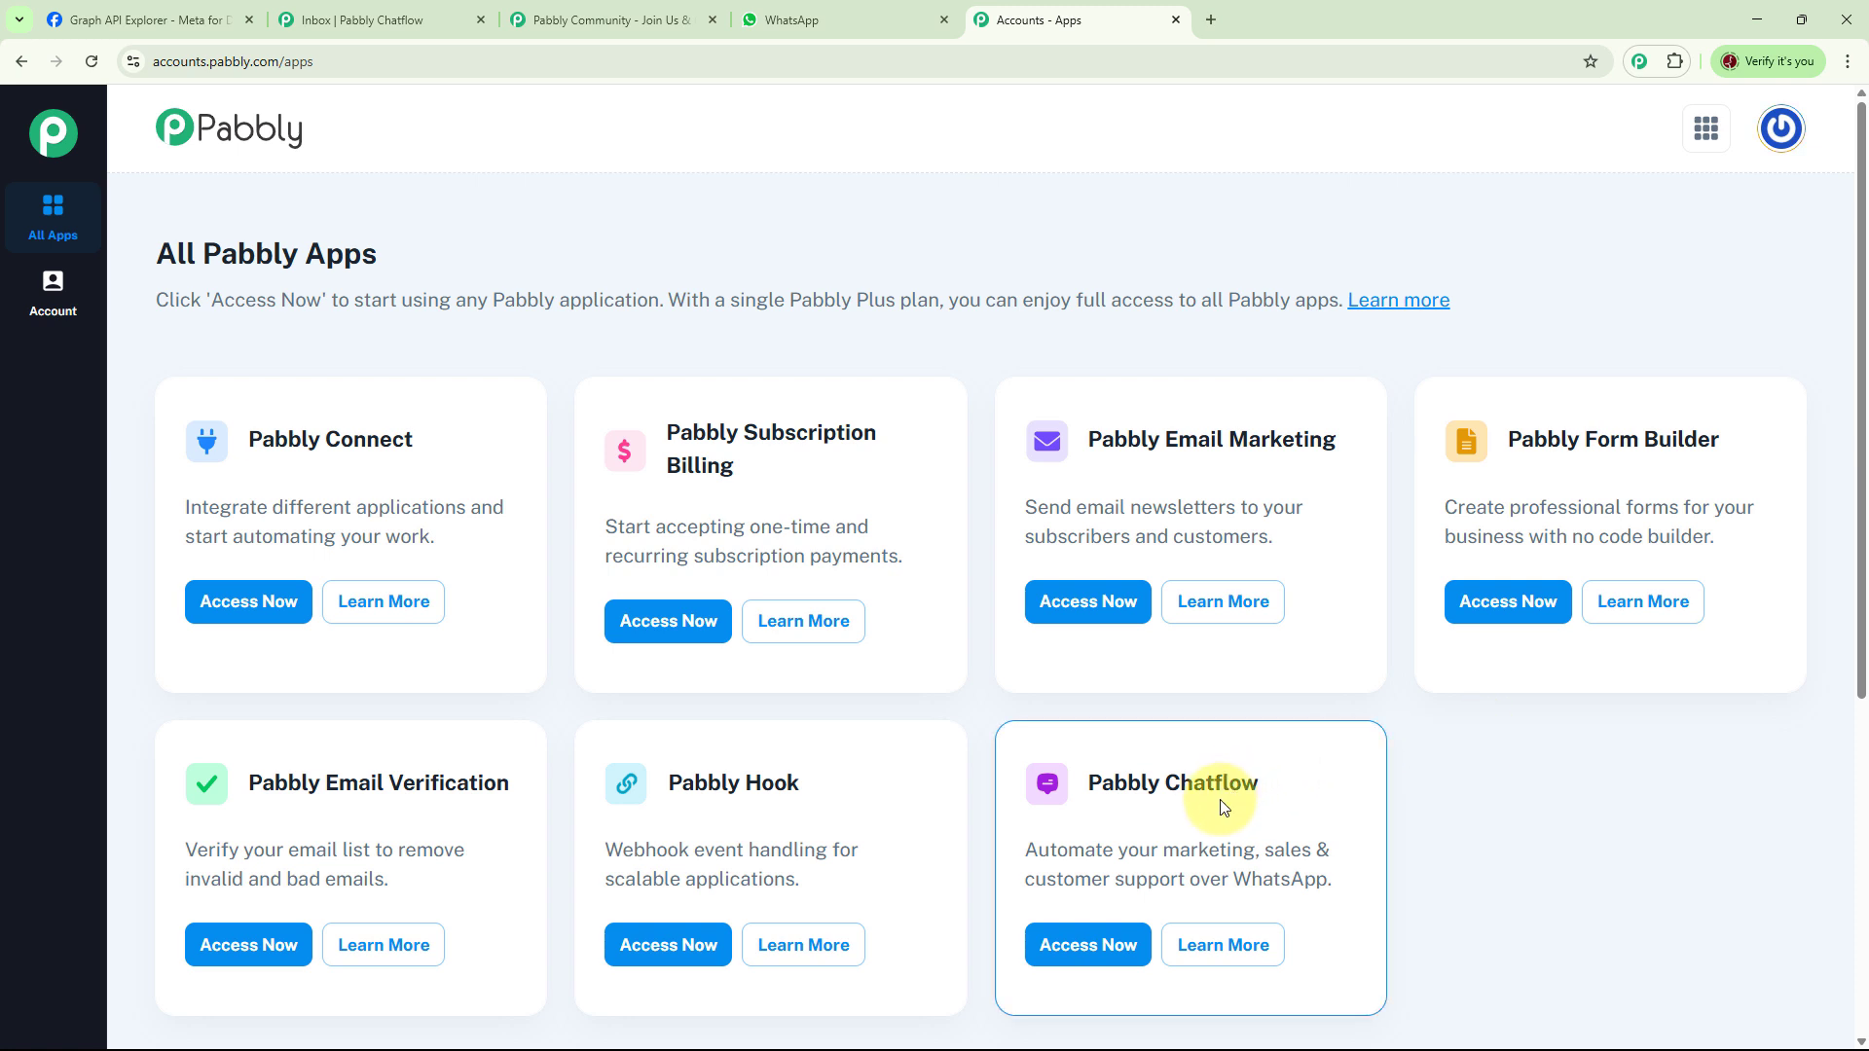
click(1104, 943)
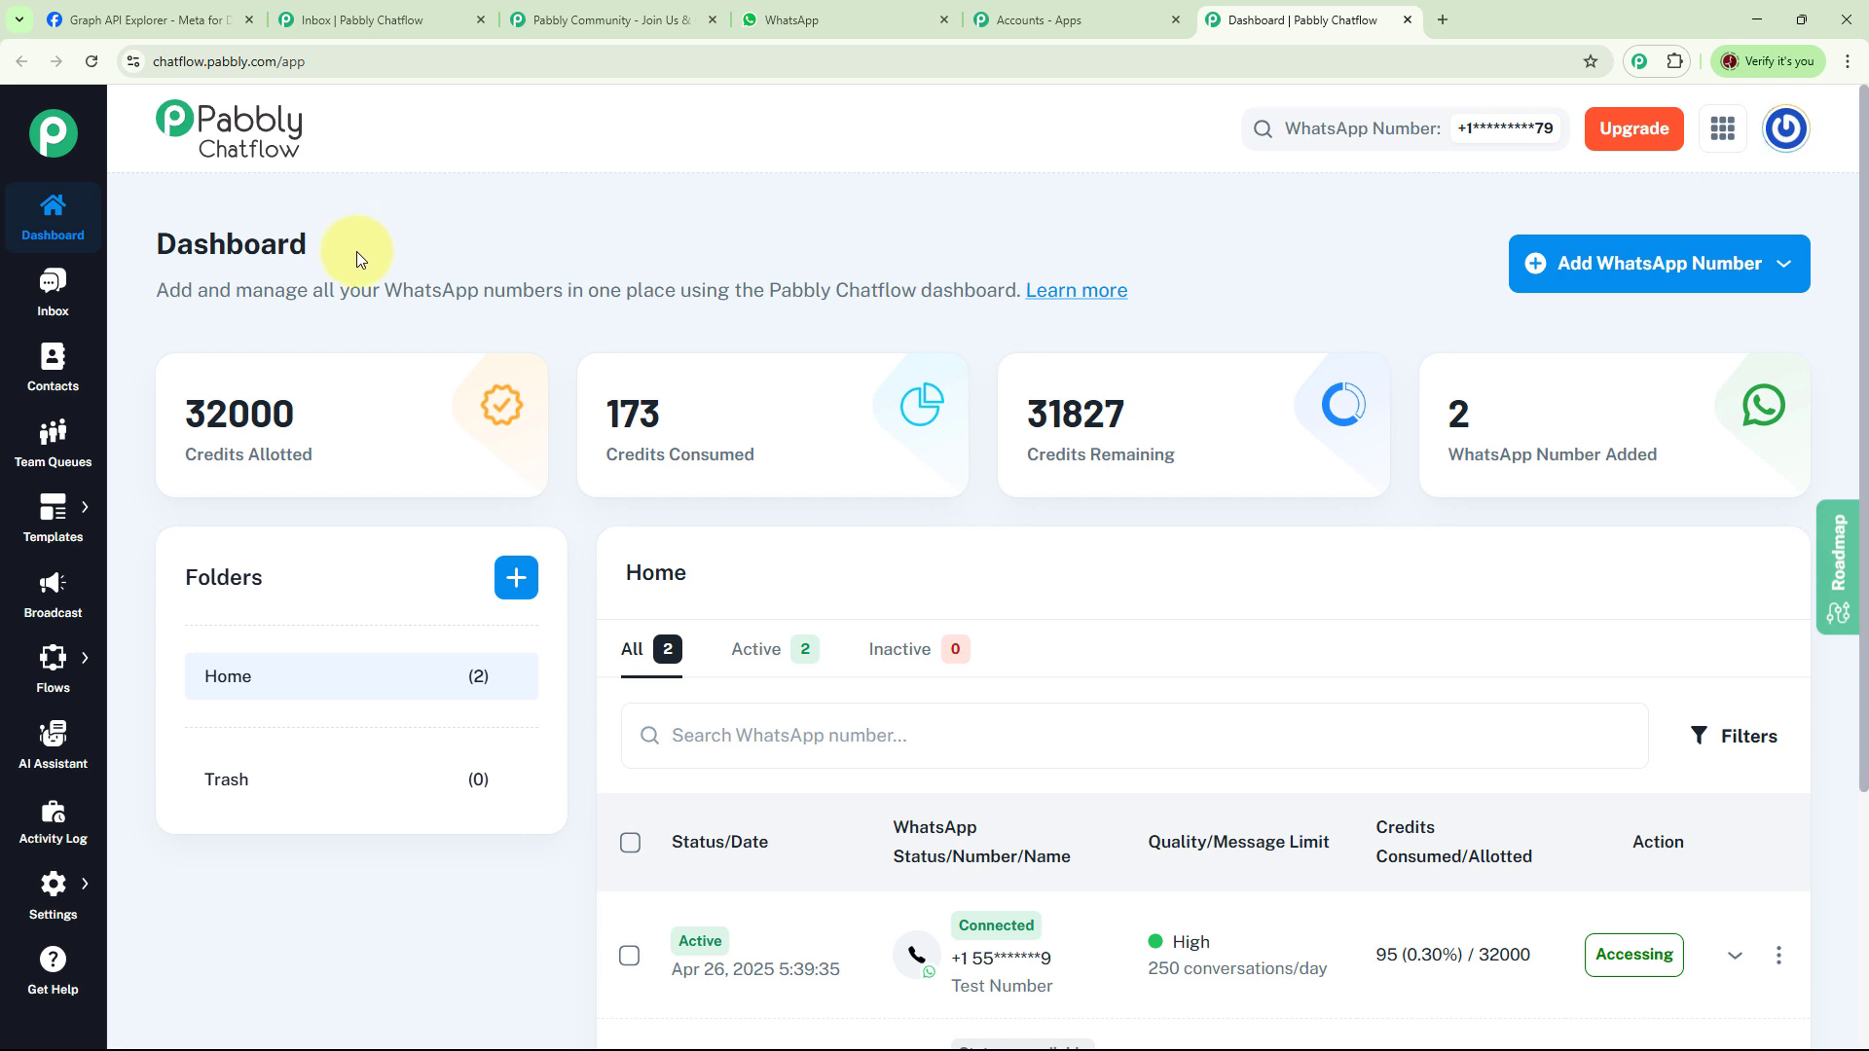
Look at the dashboard's options for adding a WhatsApp number and creating a folder, without adding either.
click(1663, 284)
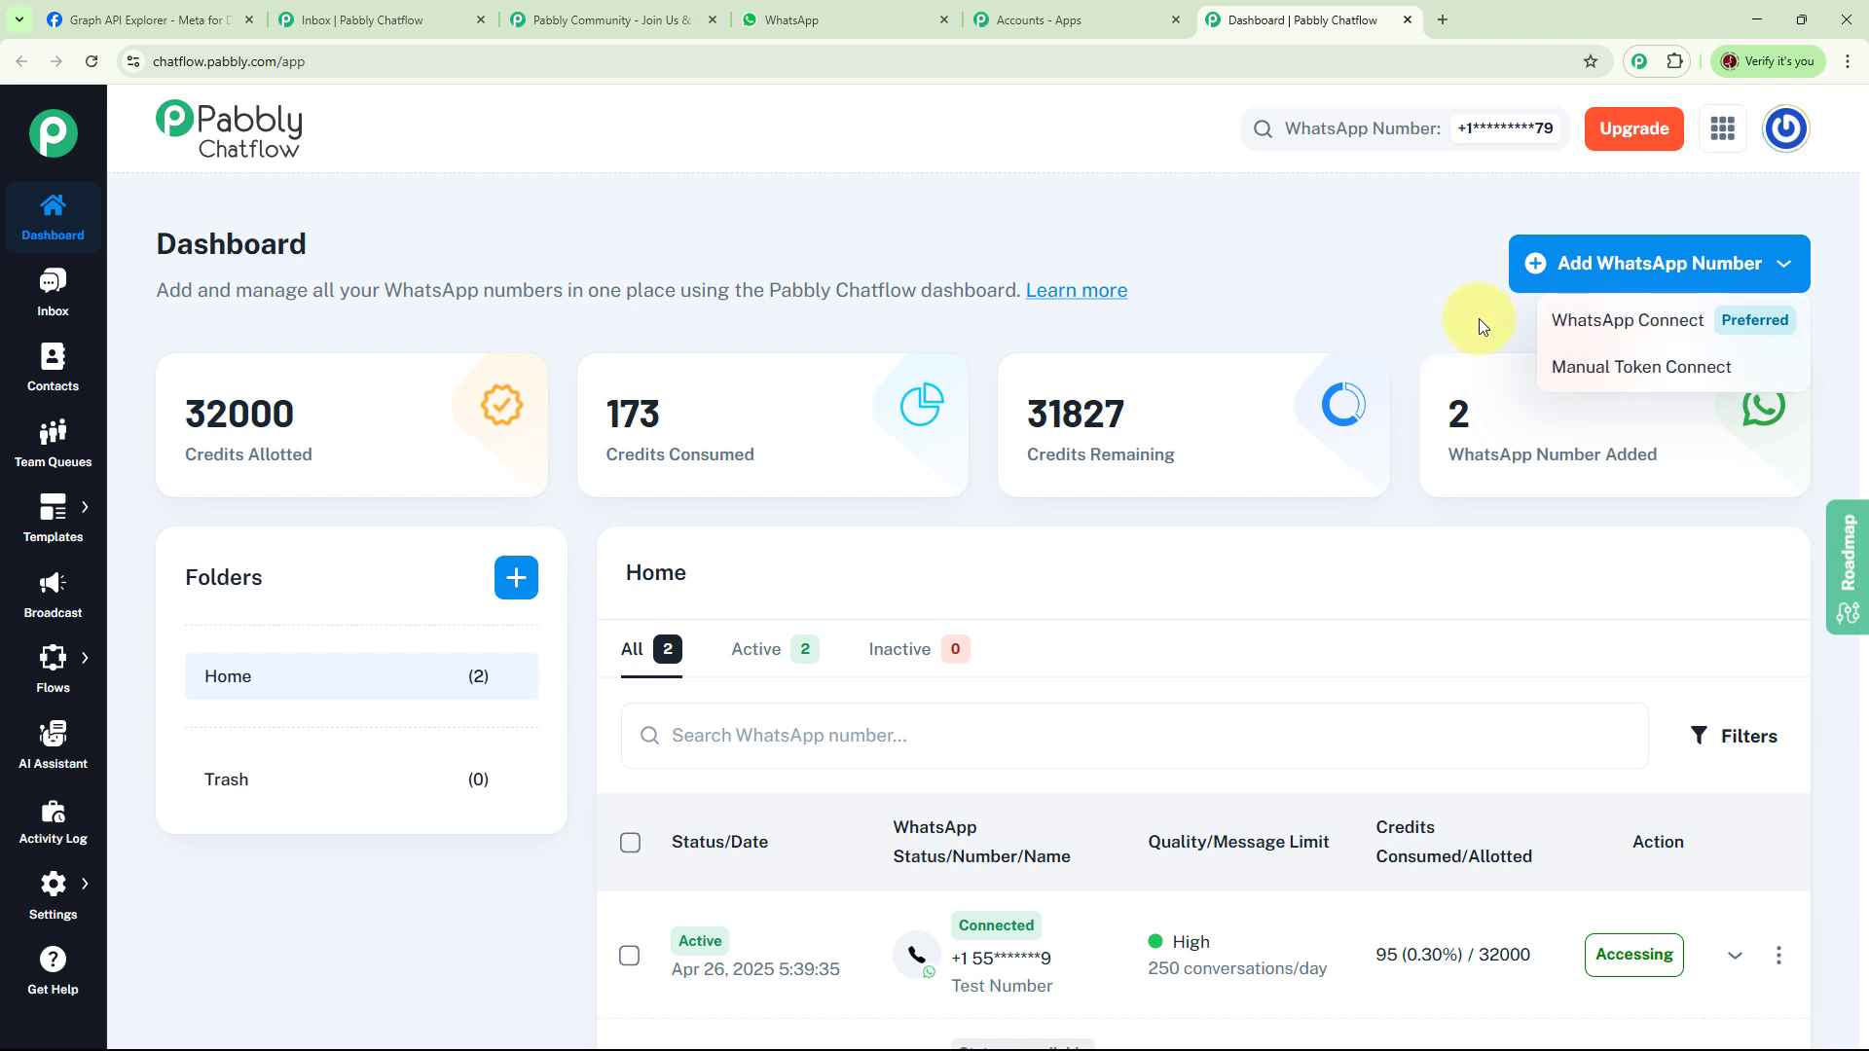
click(1421, 315)
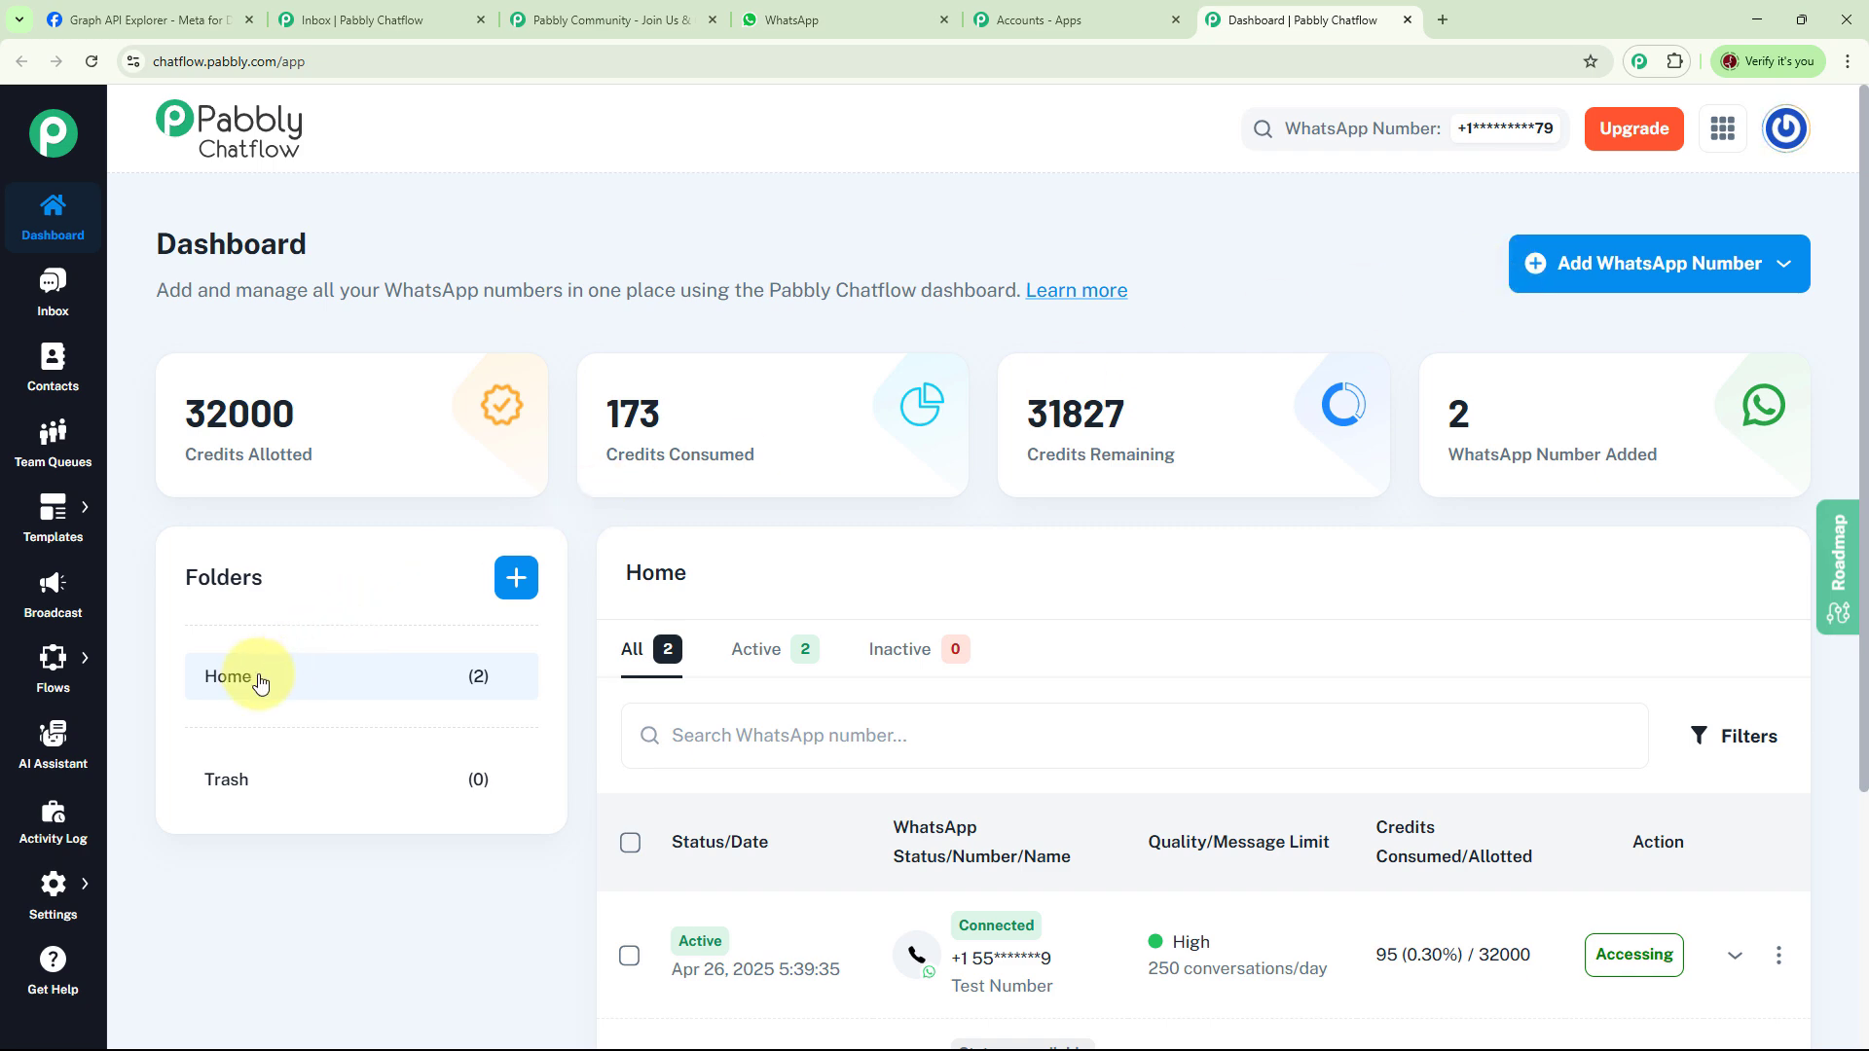
click(516, 577)
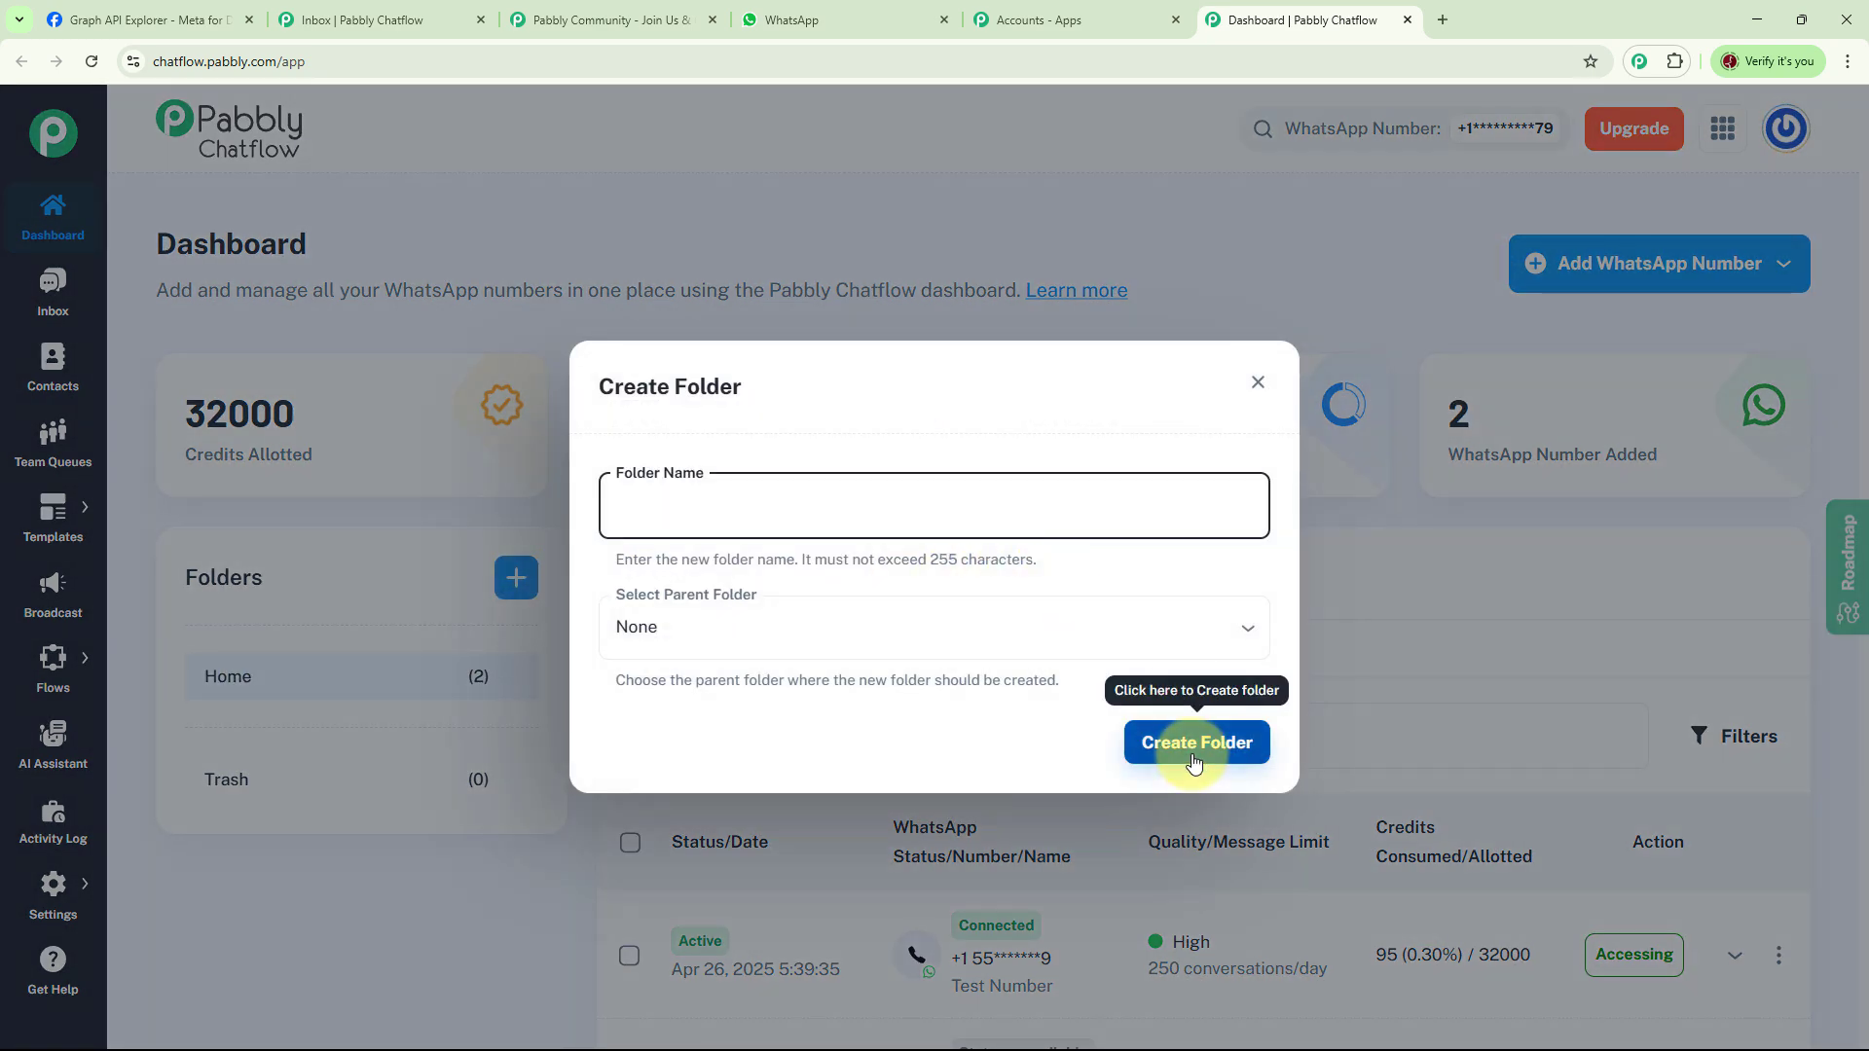
click(1257, 384)
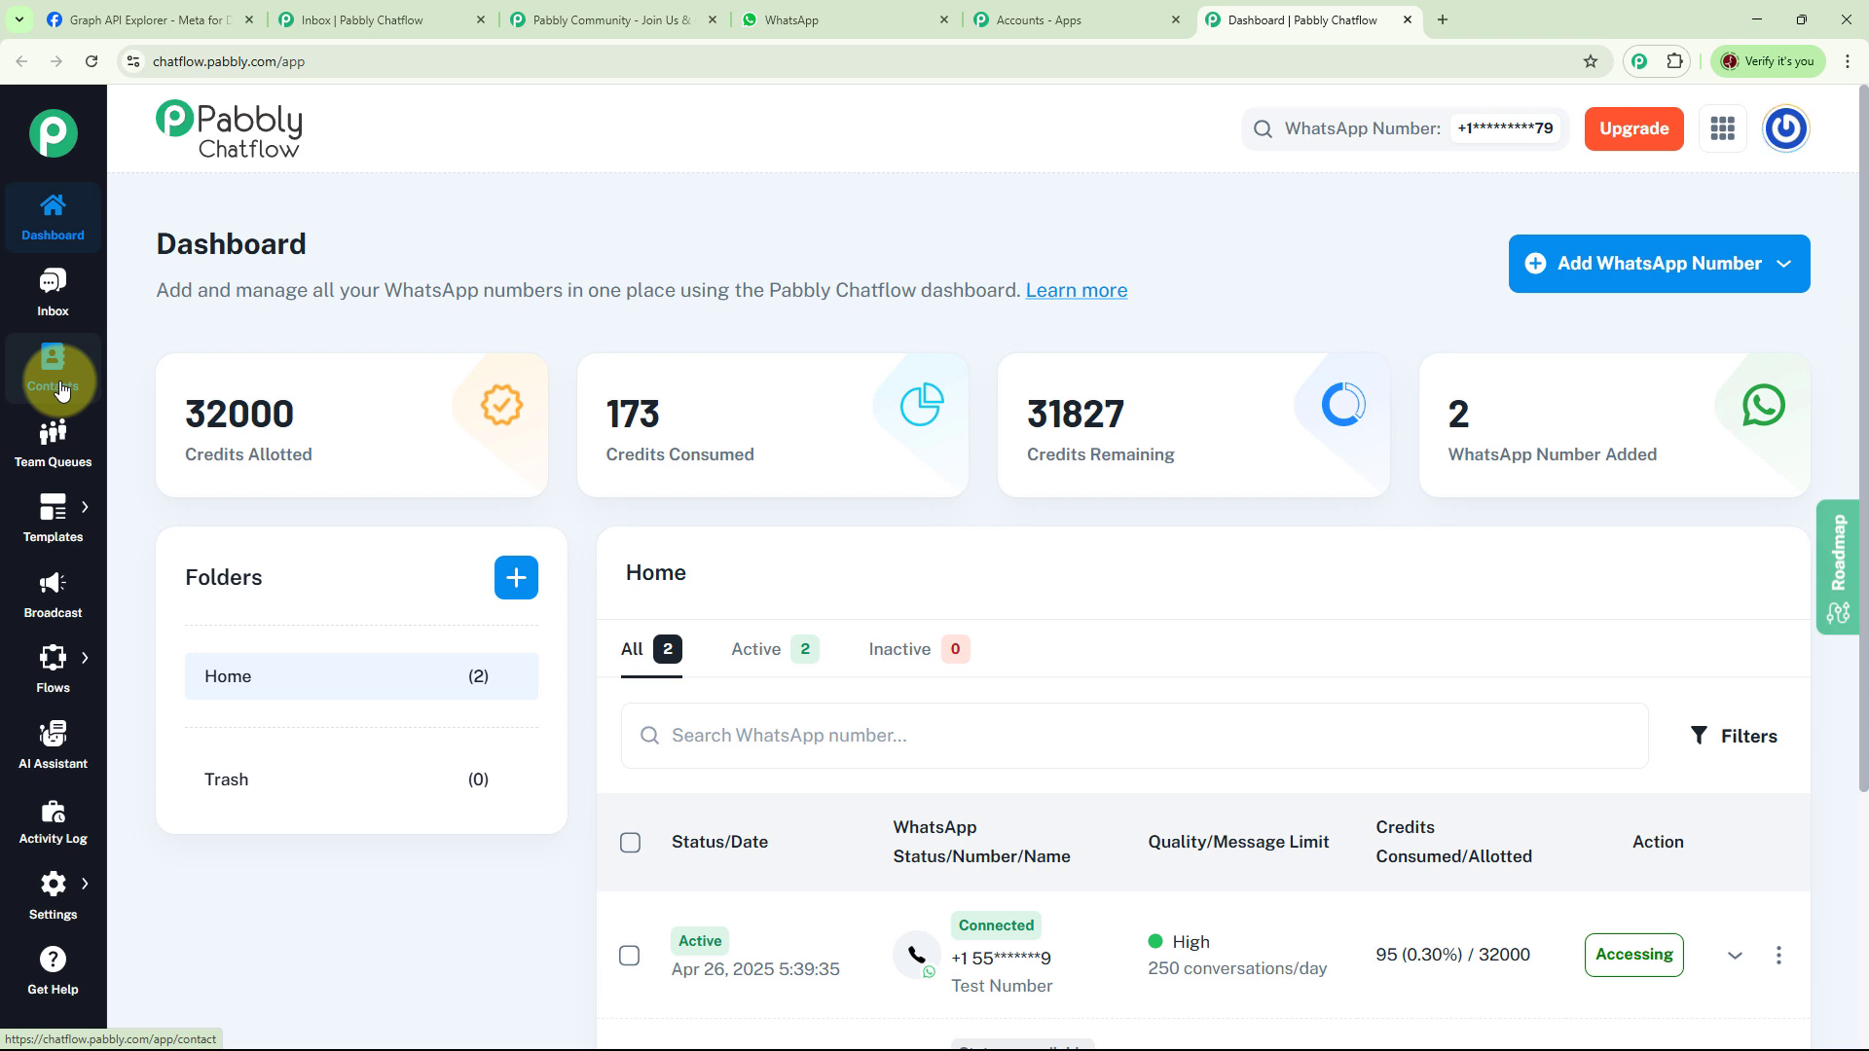
mouse_move(65, 538)
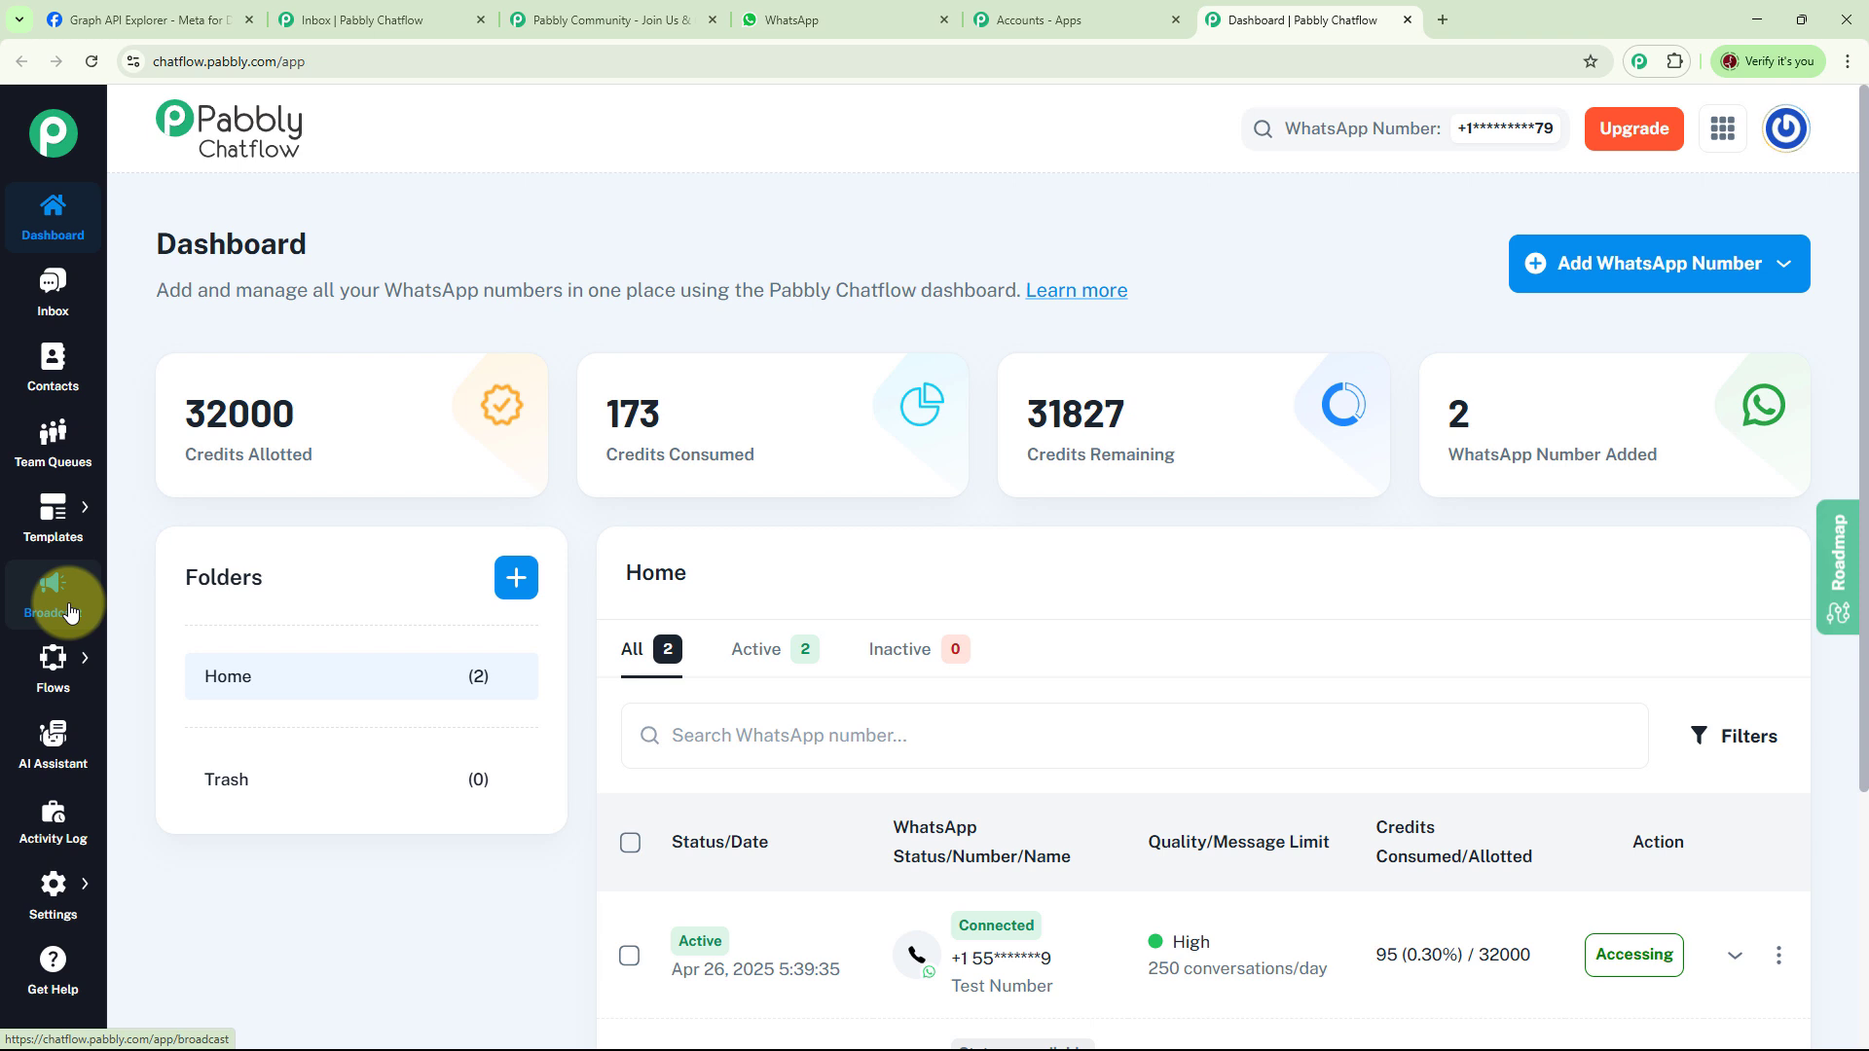
mouse_move(64, 685)
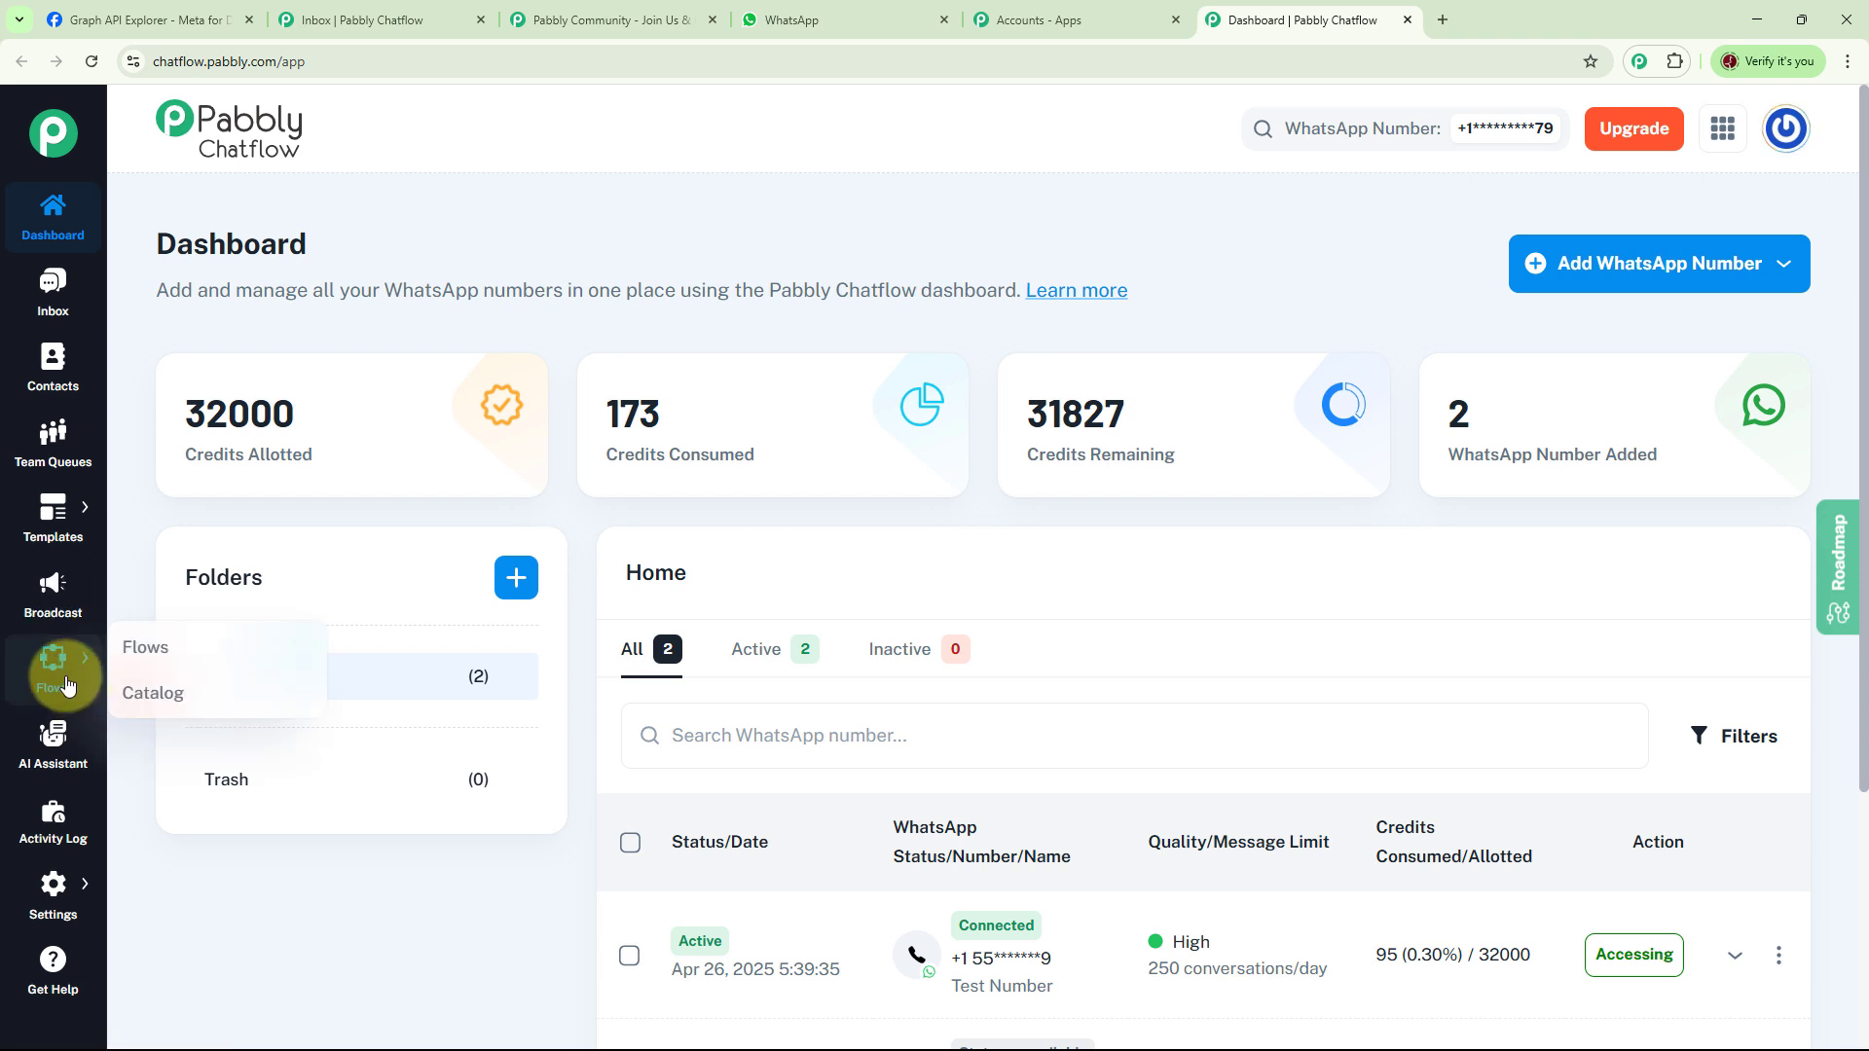
mouse_move(66, 915)
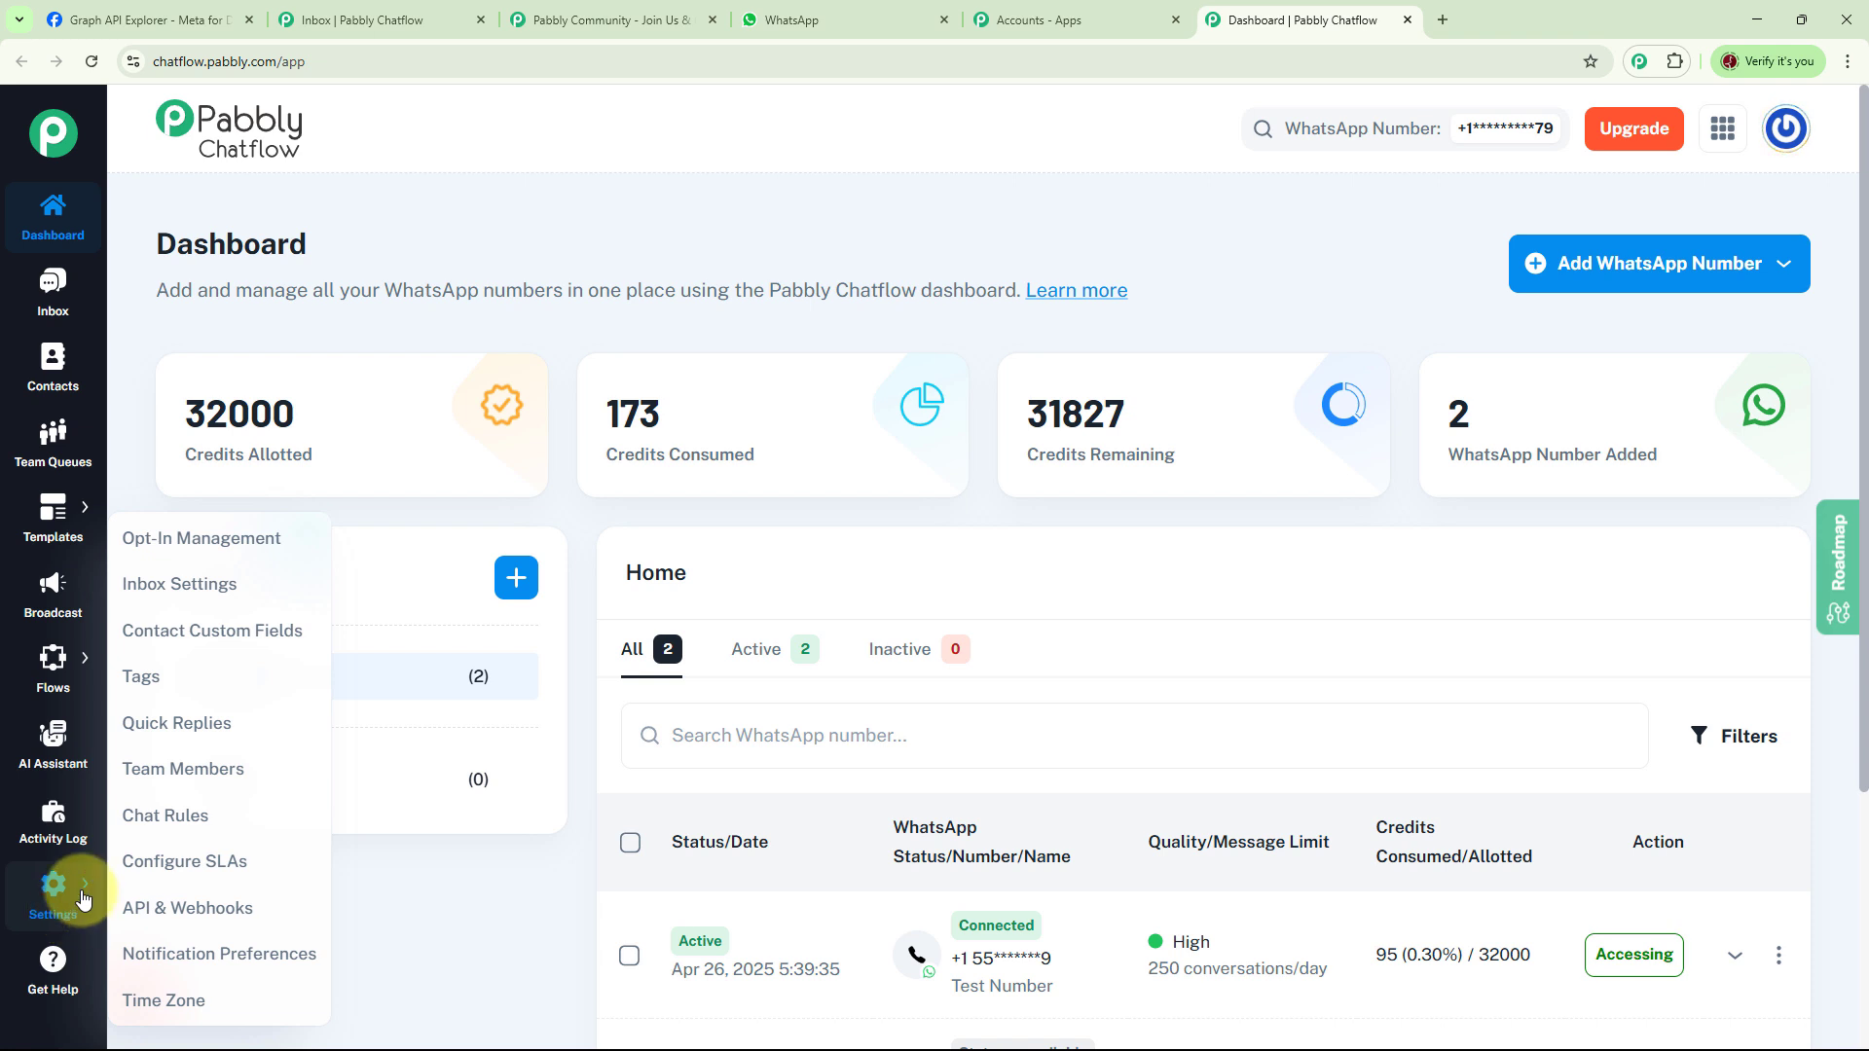
Open the Broadcast section, review the existing campaigns, and start adding a new broadcast.
click(52, 594)
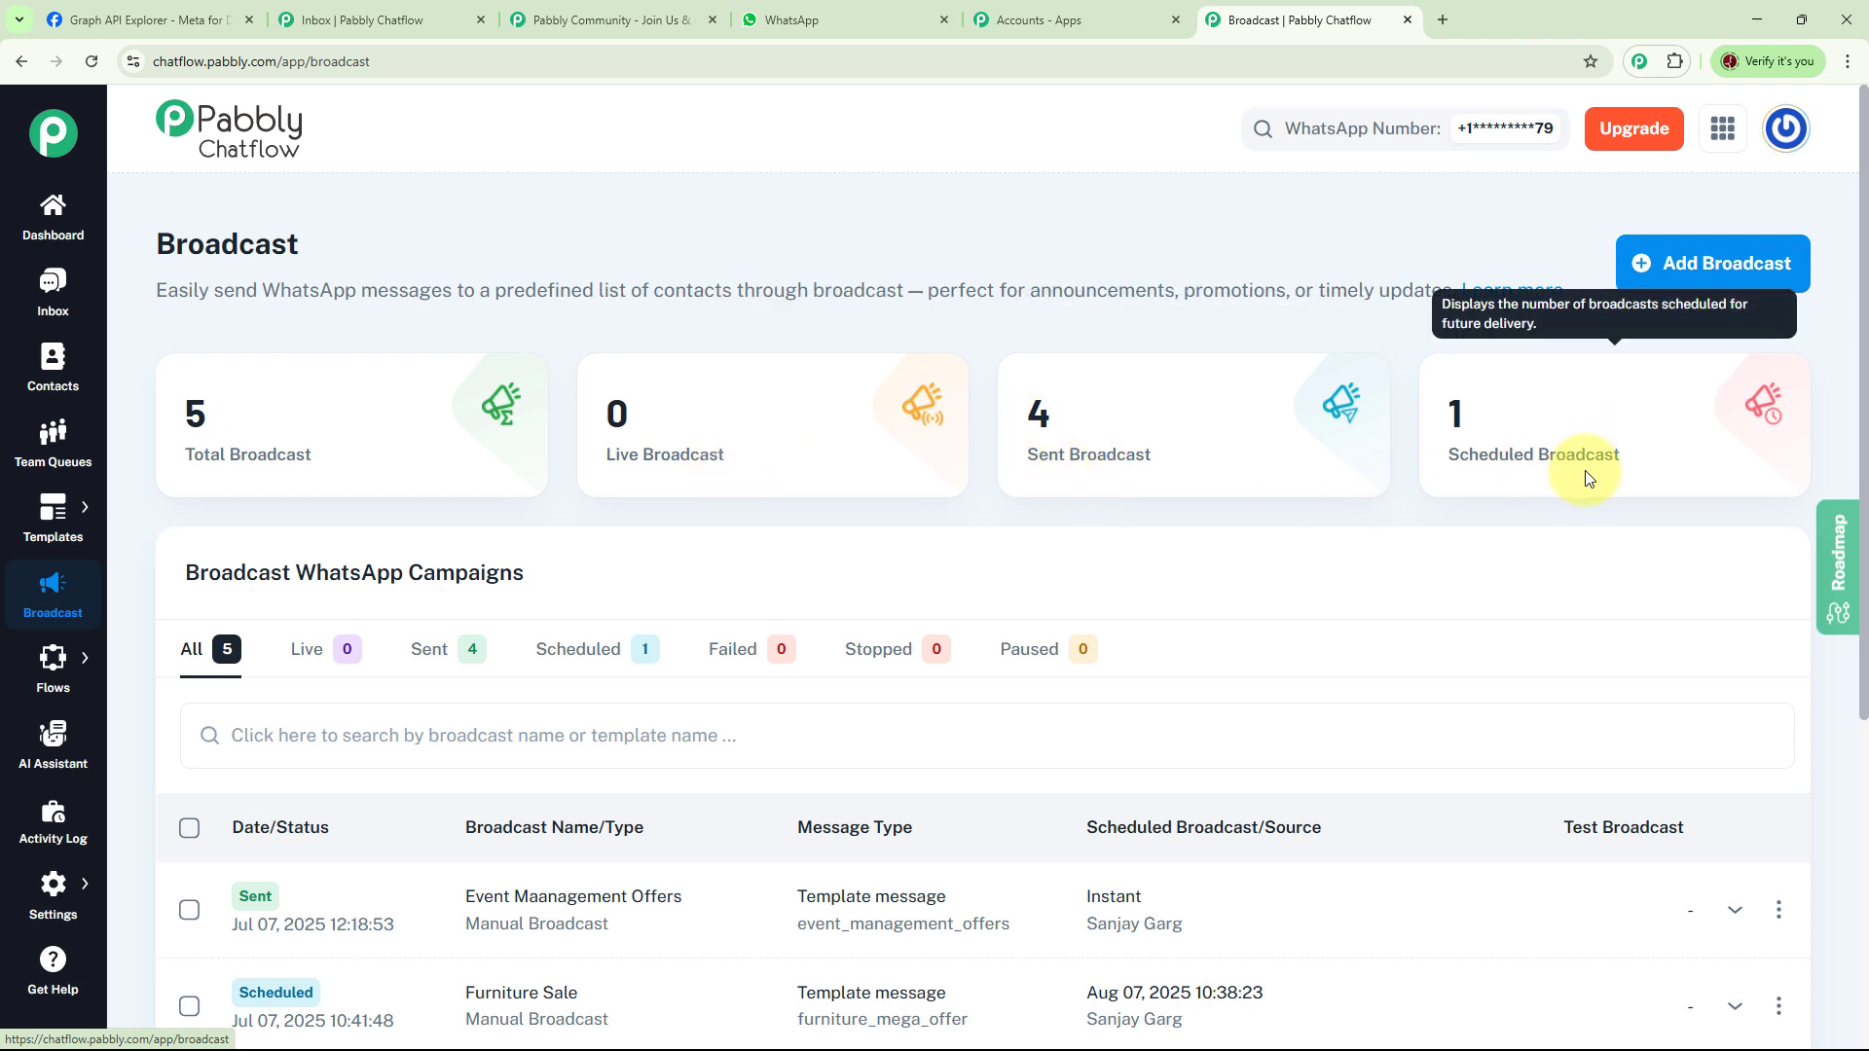
scroll(1538, 482, down, 5)
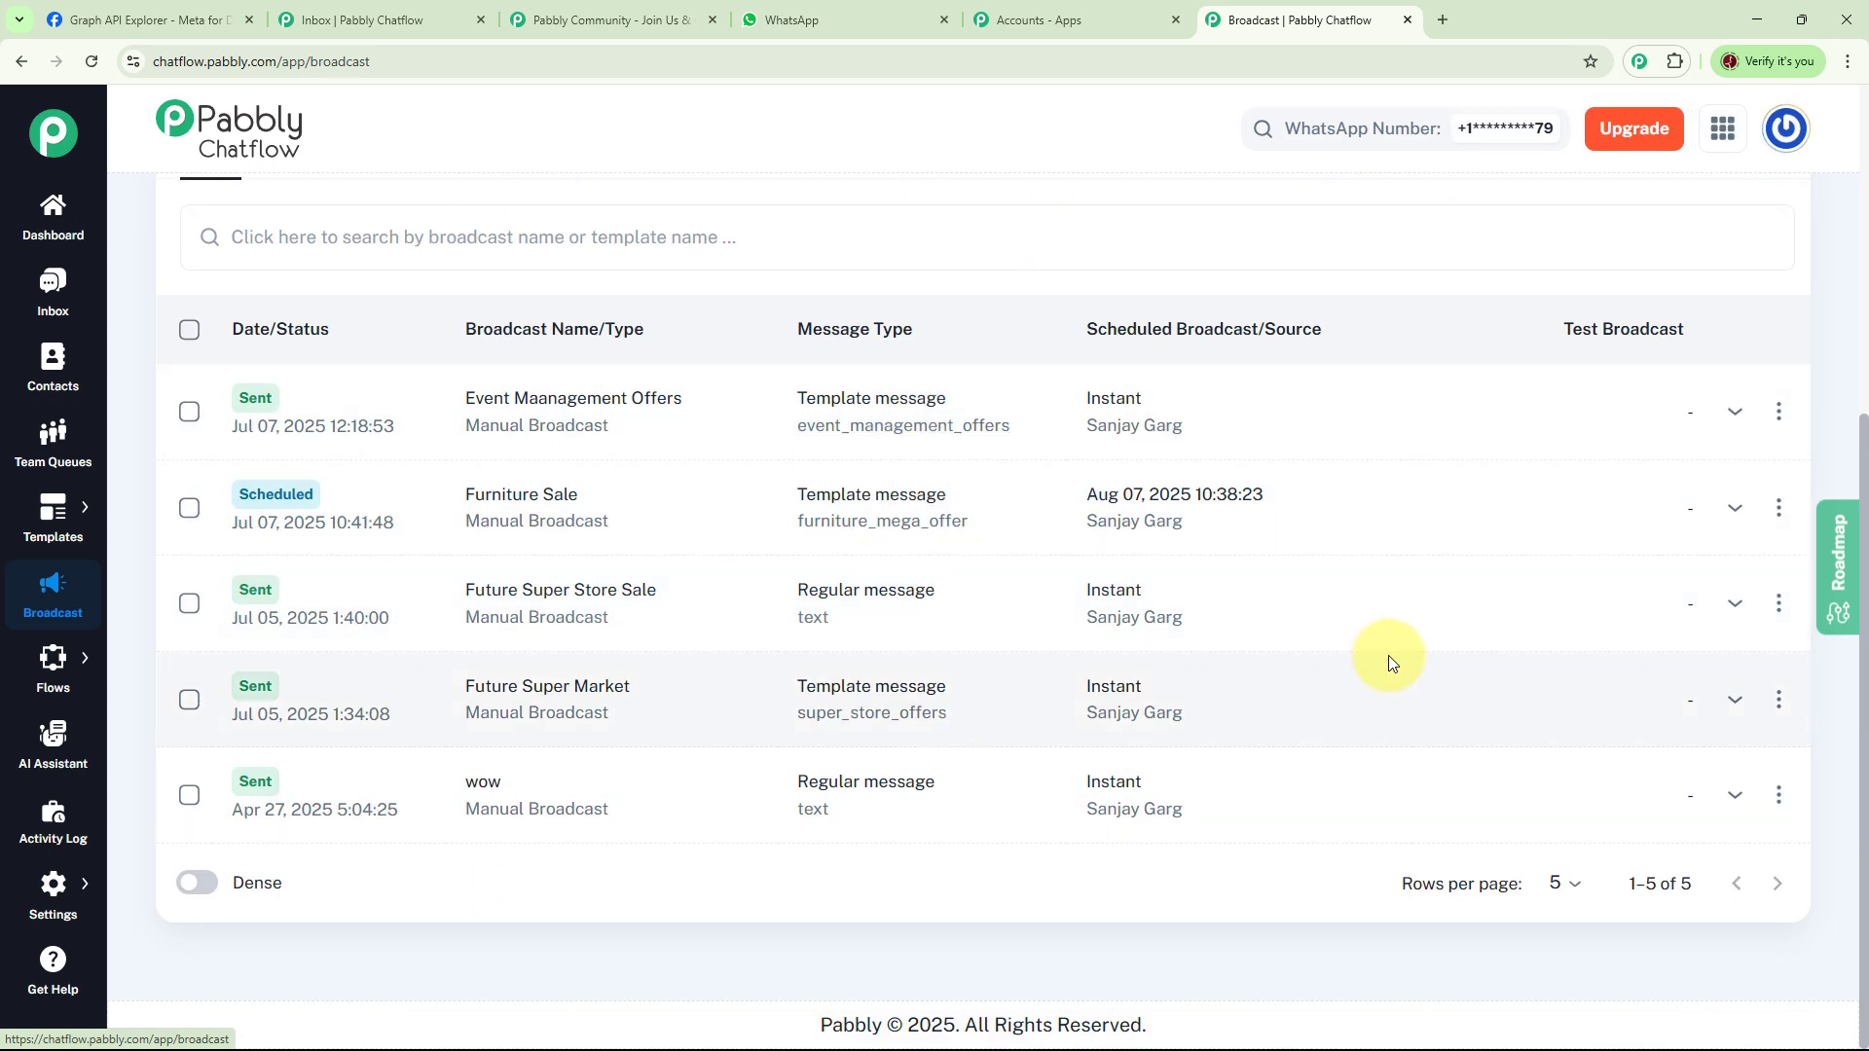
scroll(1387, 655, up, 5)
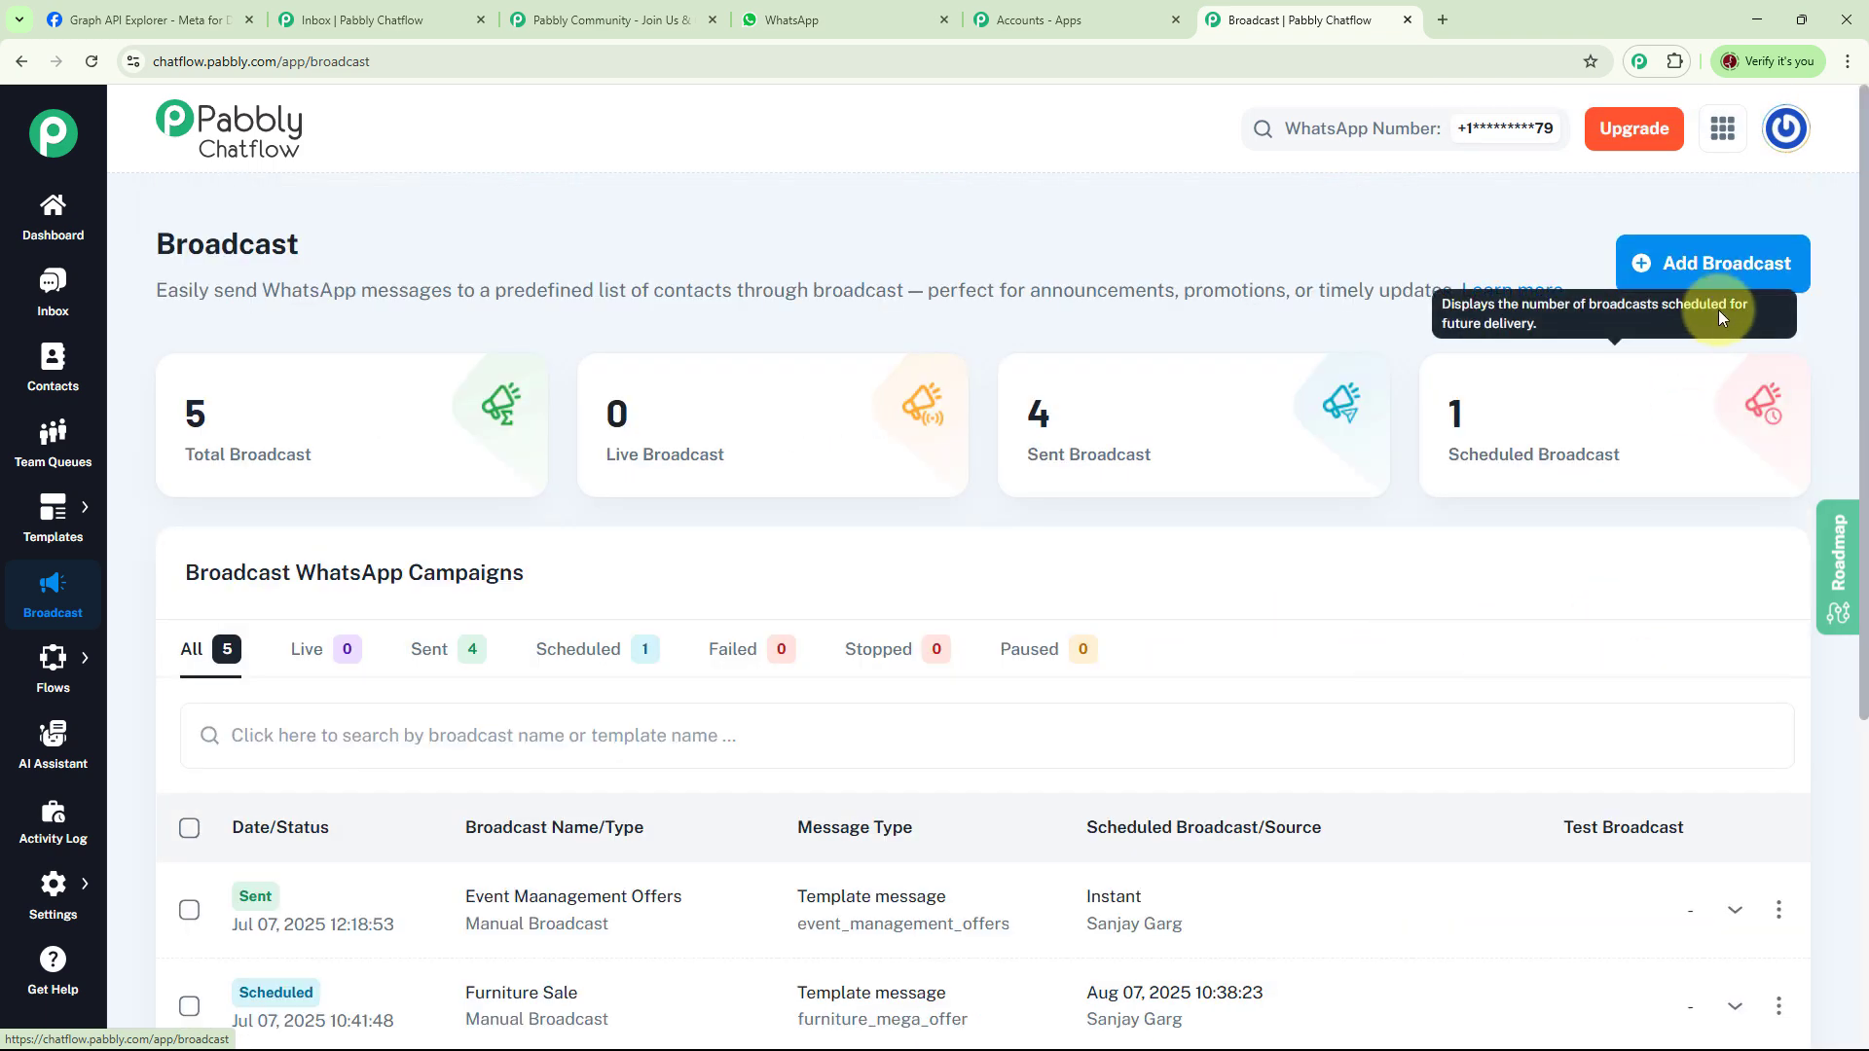
click(1725, 277)
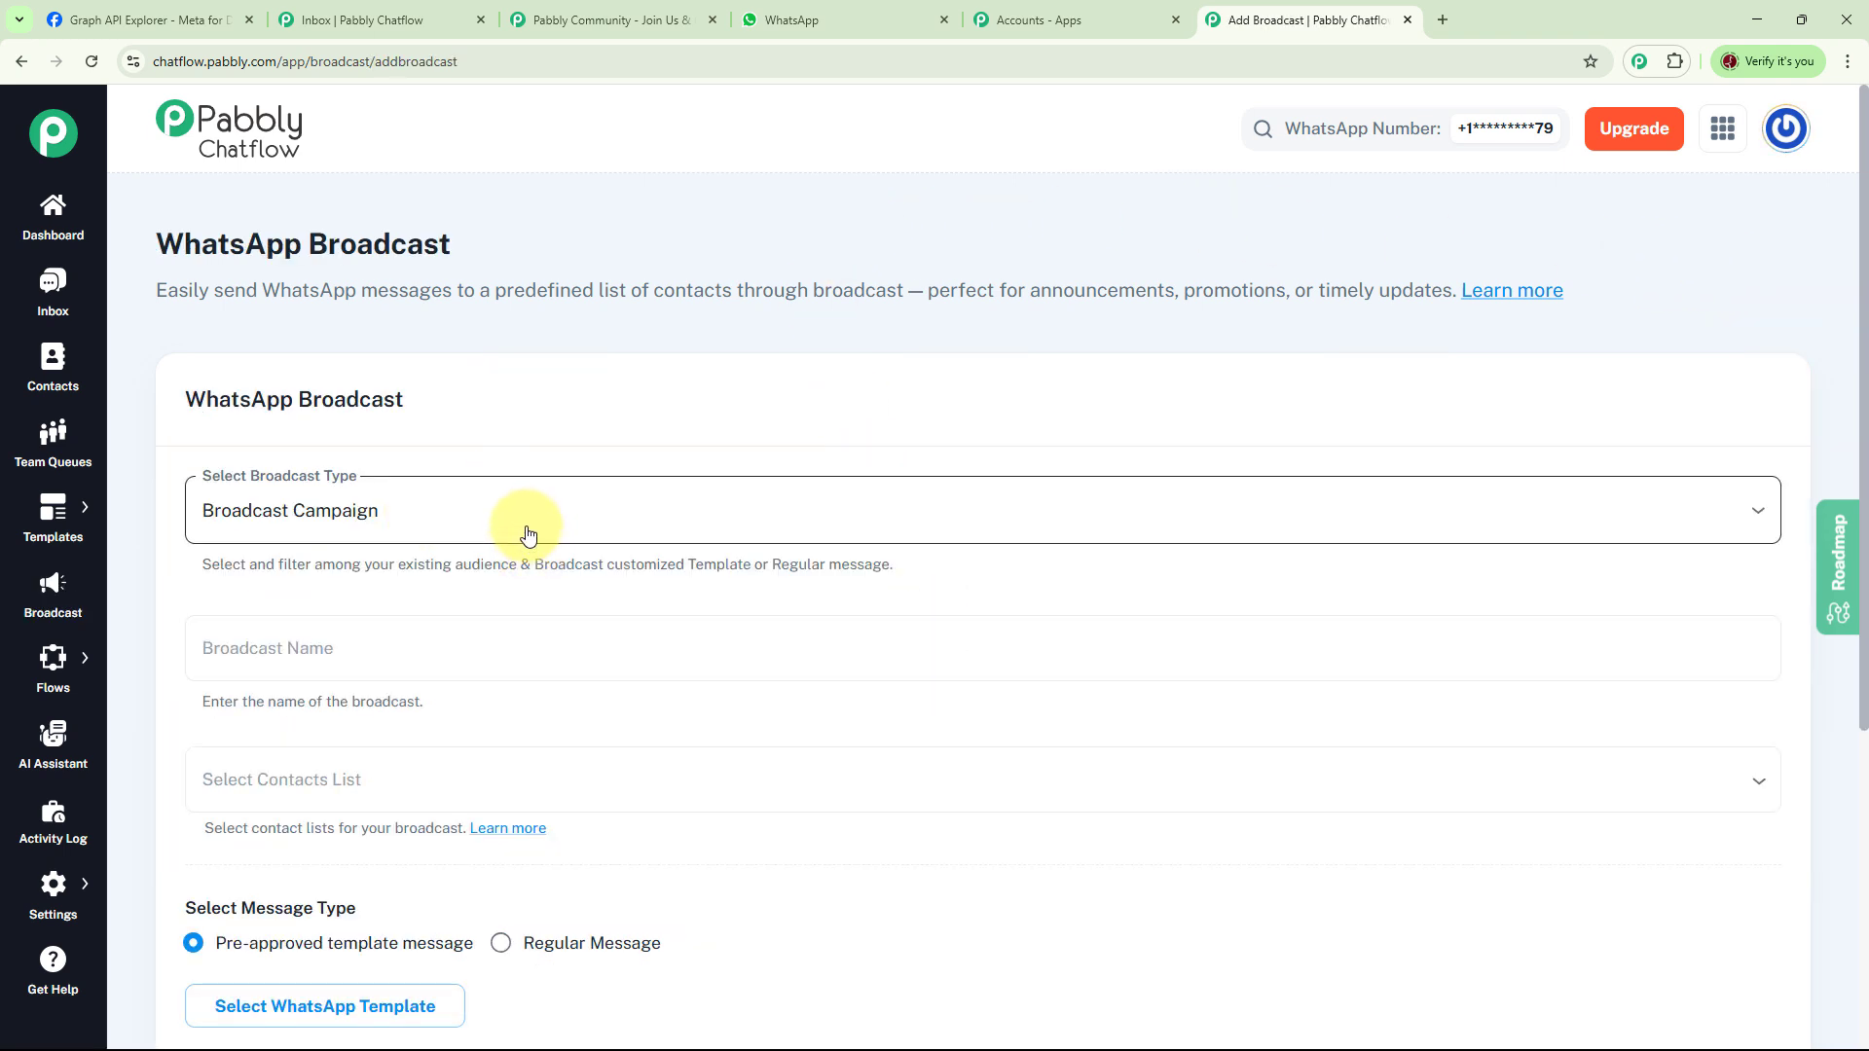
Set the broadcast type to Broadcast Campaign and name the broadcast "Event Management".
click(1639, 507)
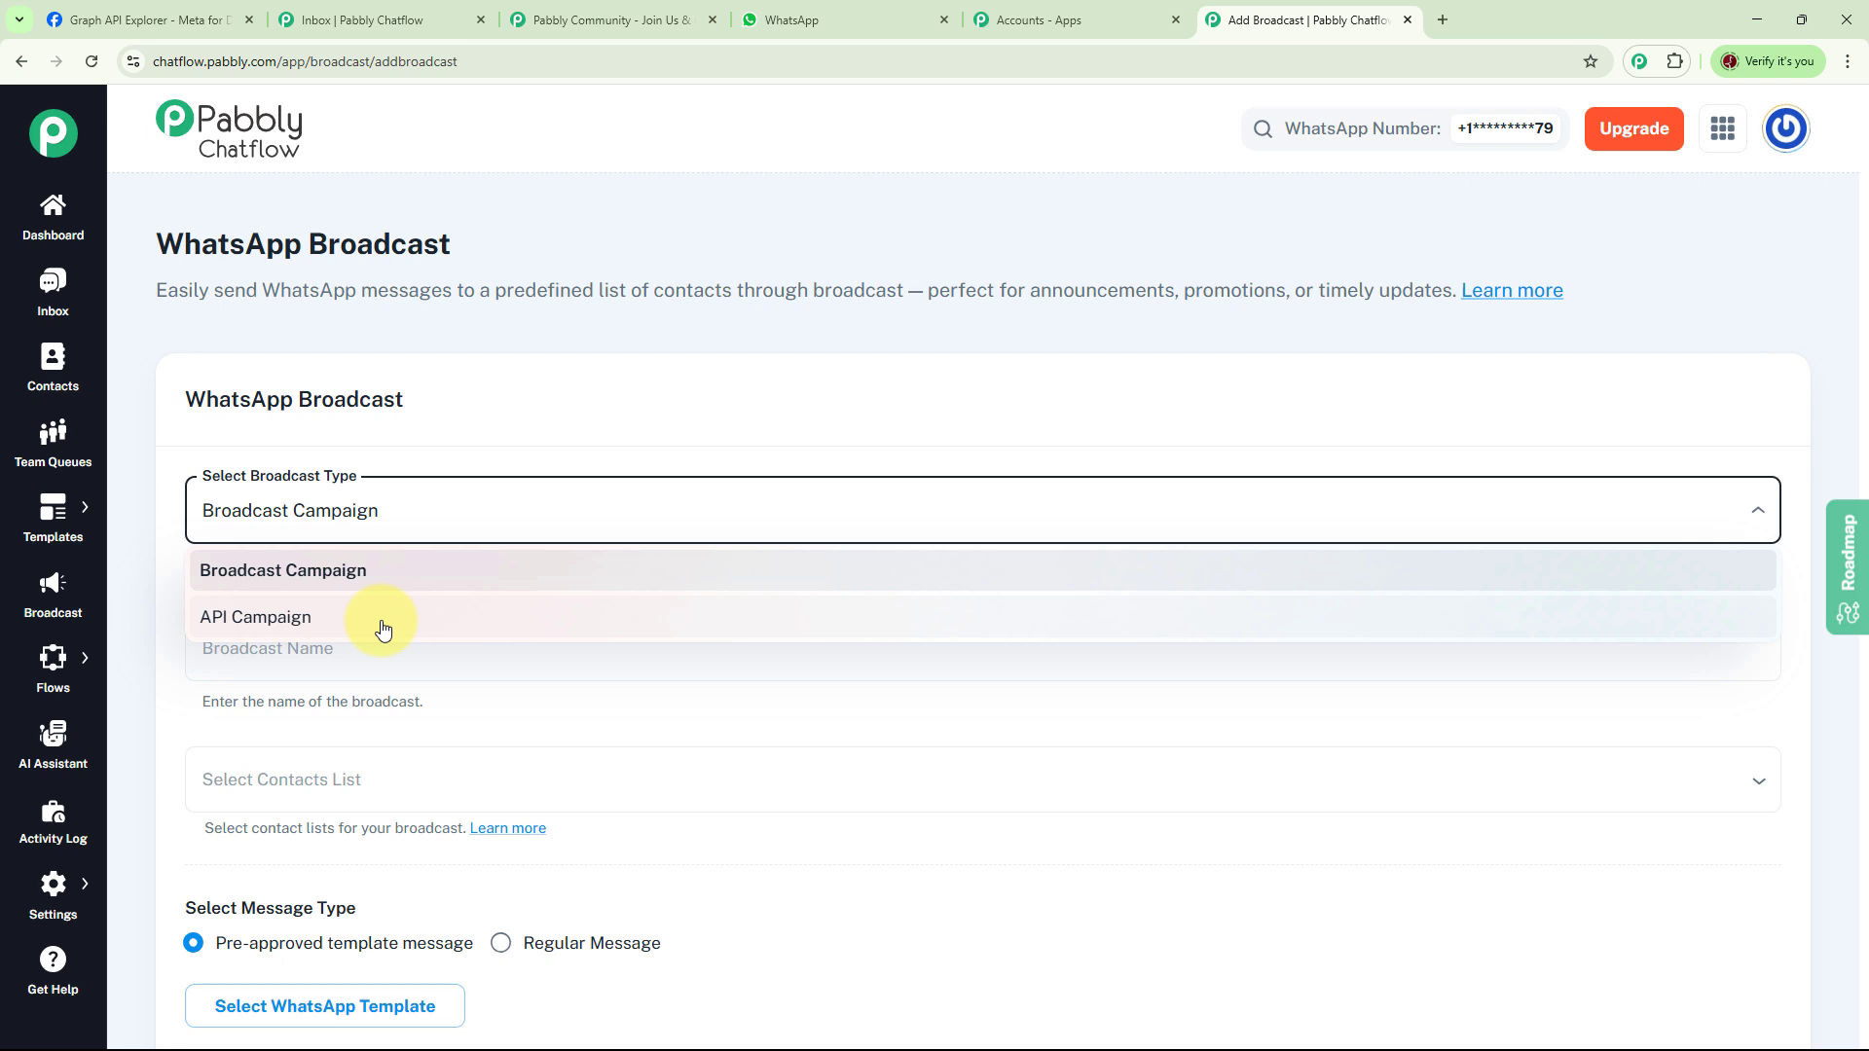
click(350, 580)
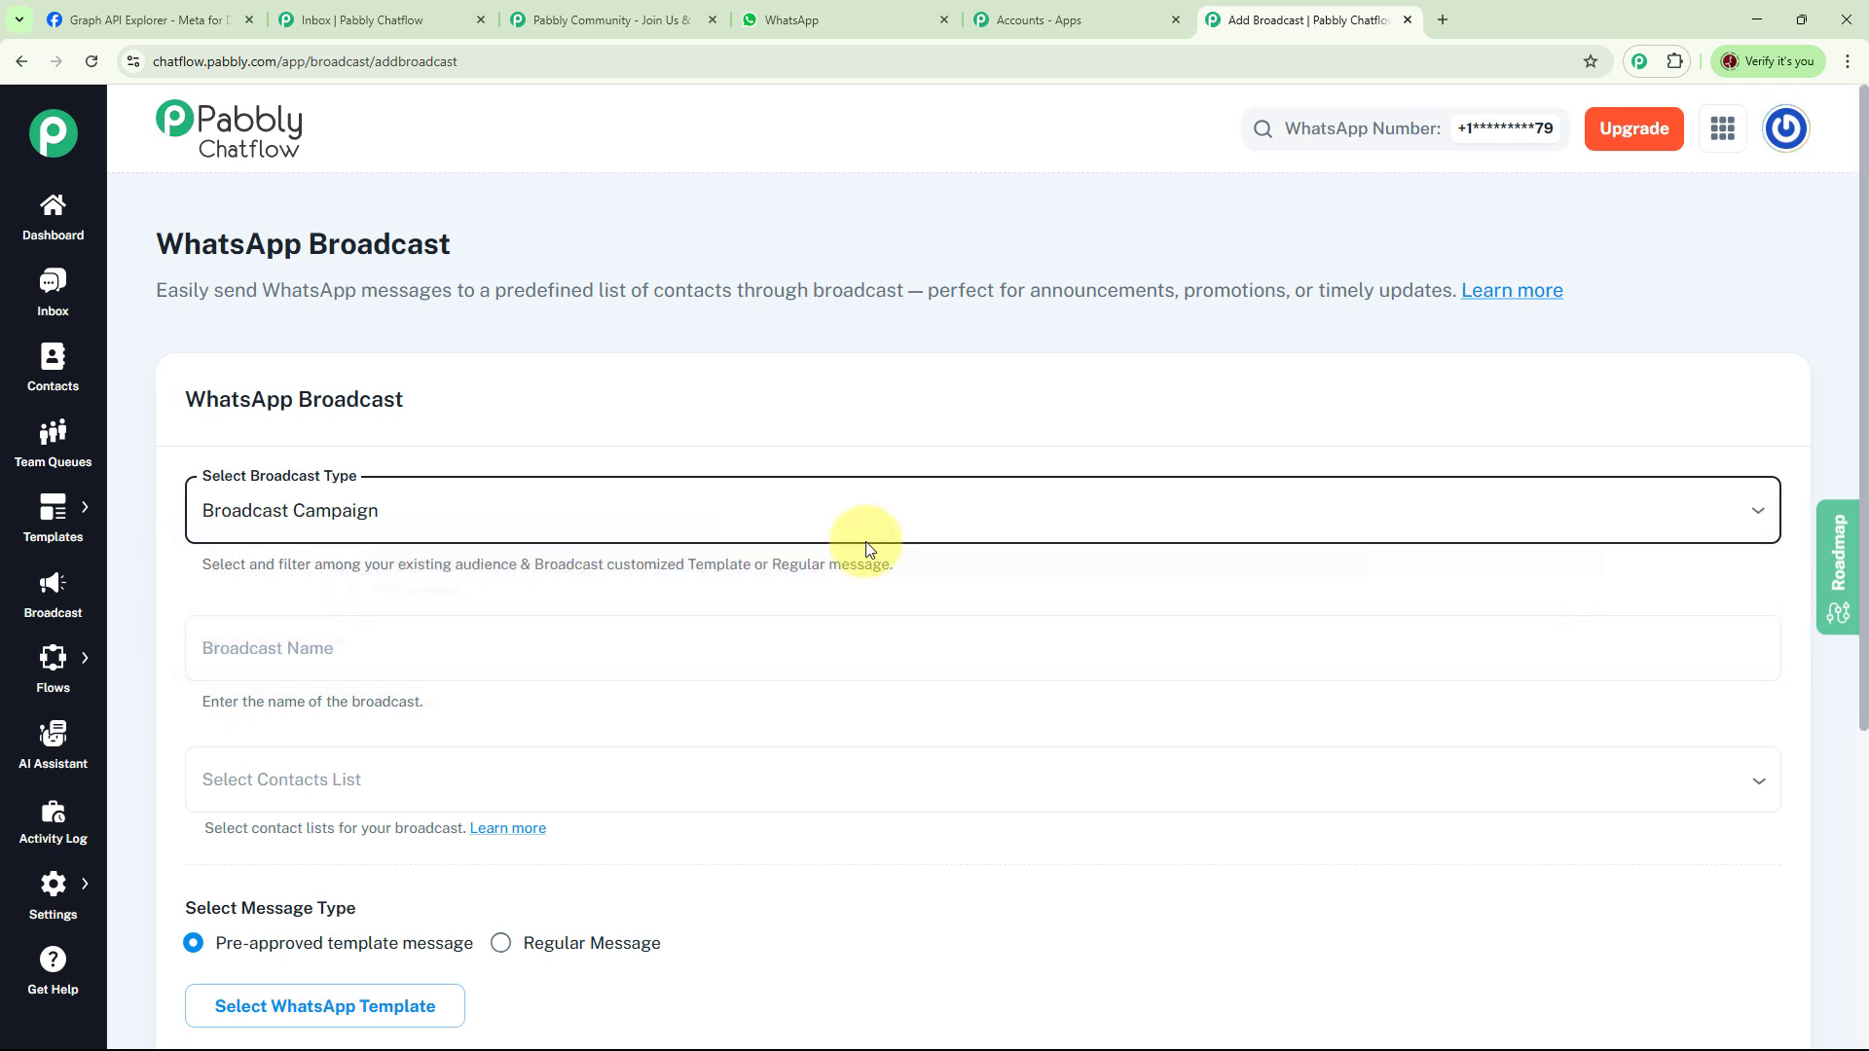
click(480, 657)
text(Event Management)
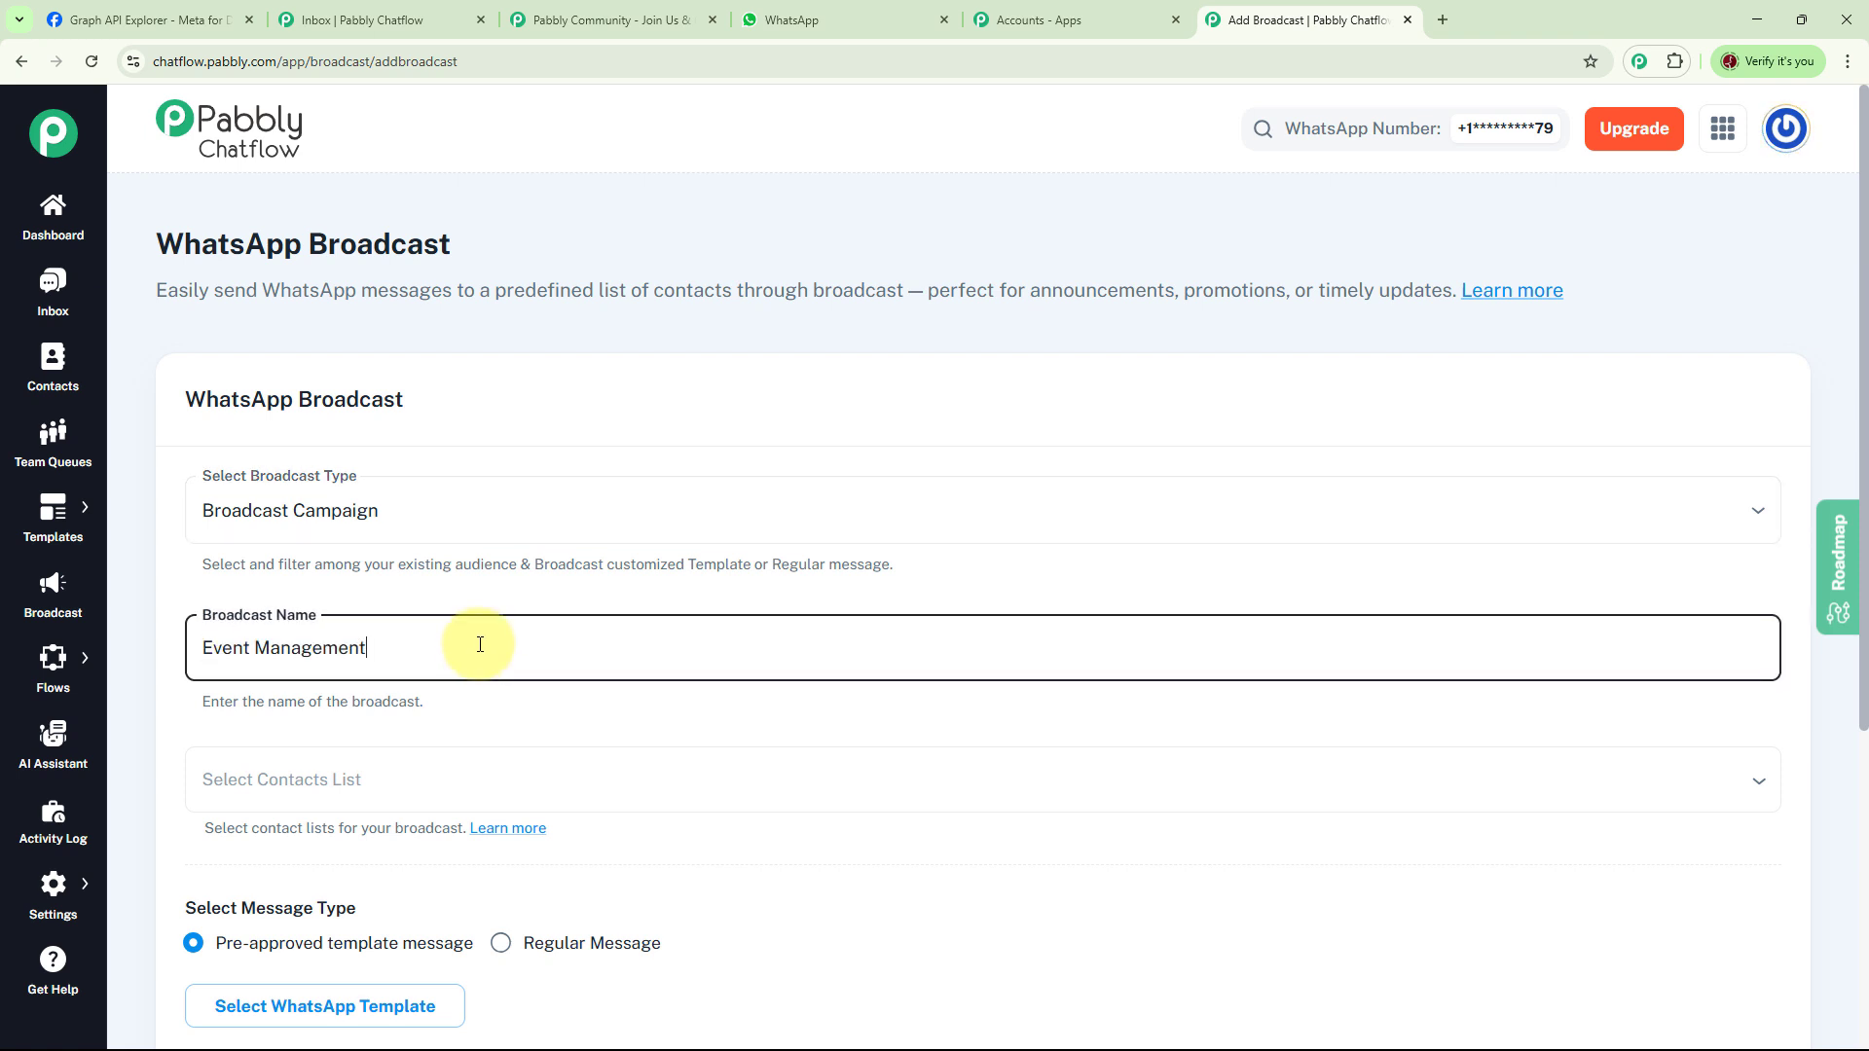
Select all contact lists for the broadcast: Buyer List, Bhopal, and All unassigned contacts.
scroll(480, 644, down, 2)
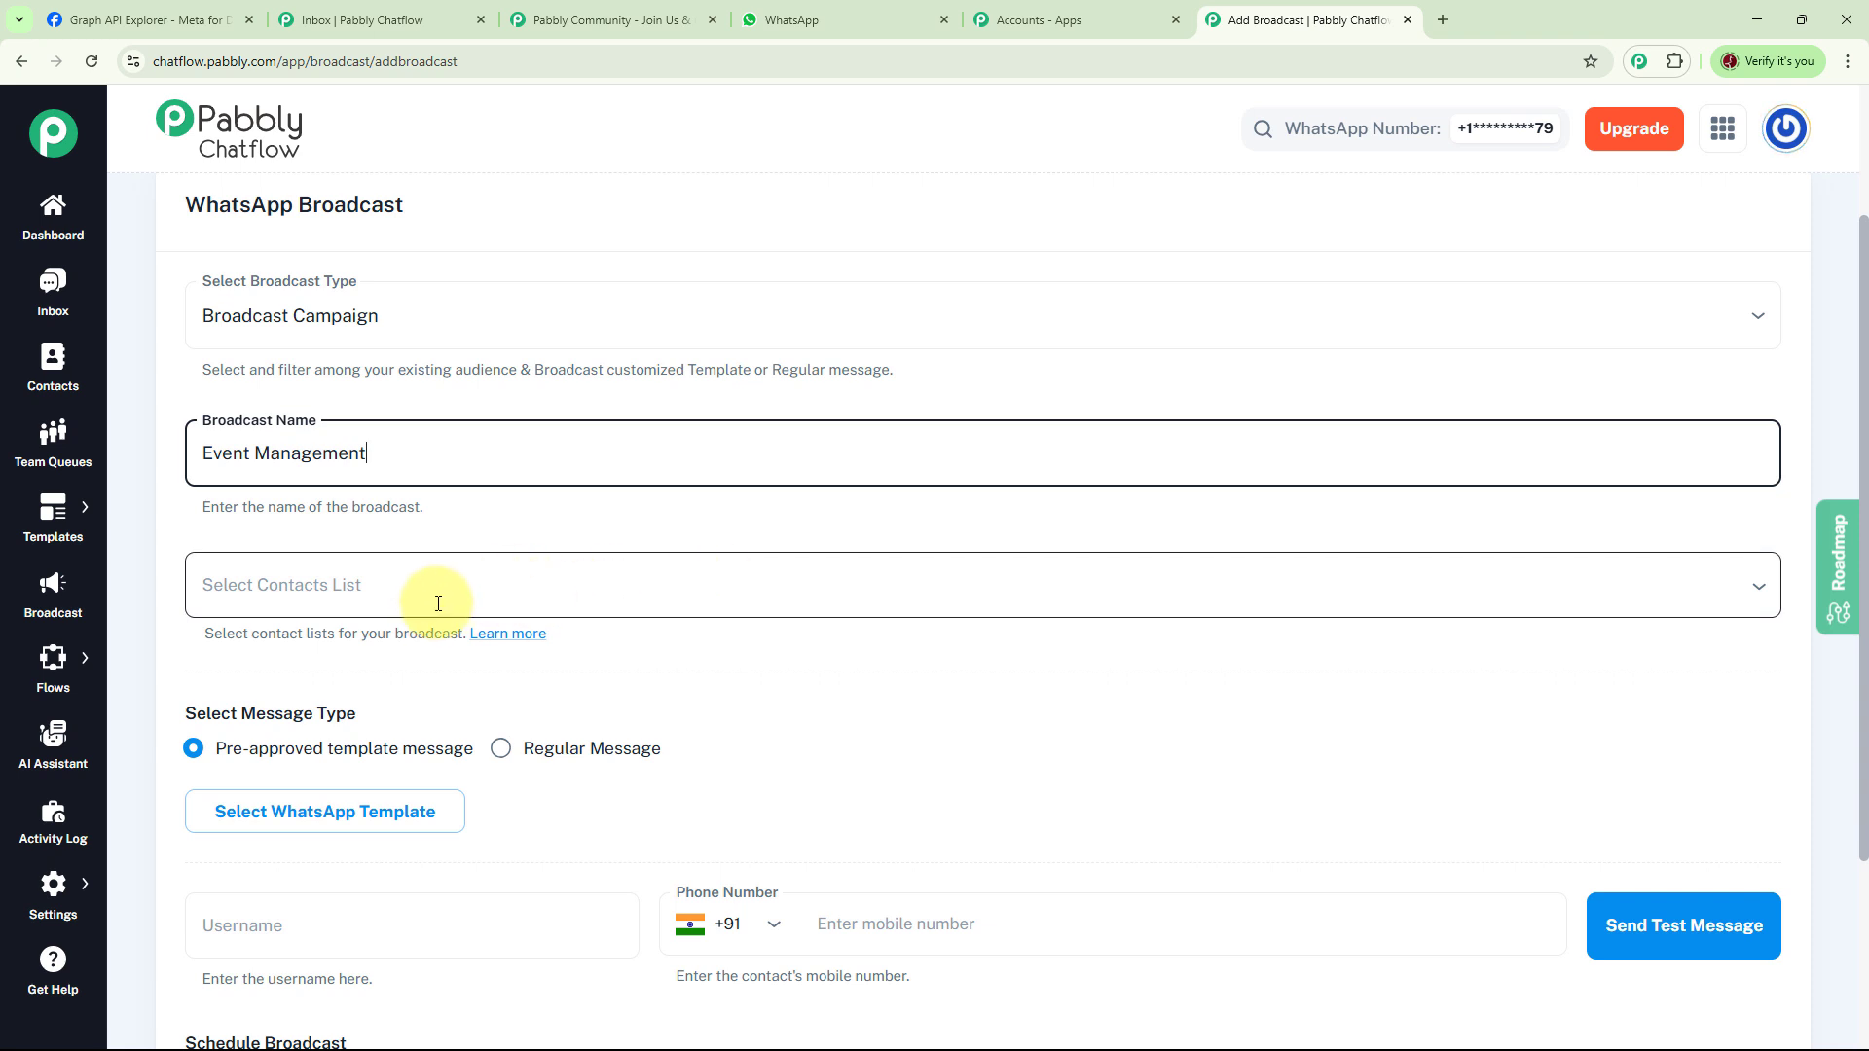
click(511, 577)
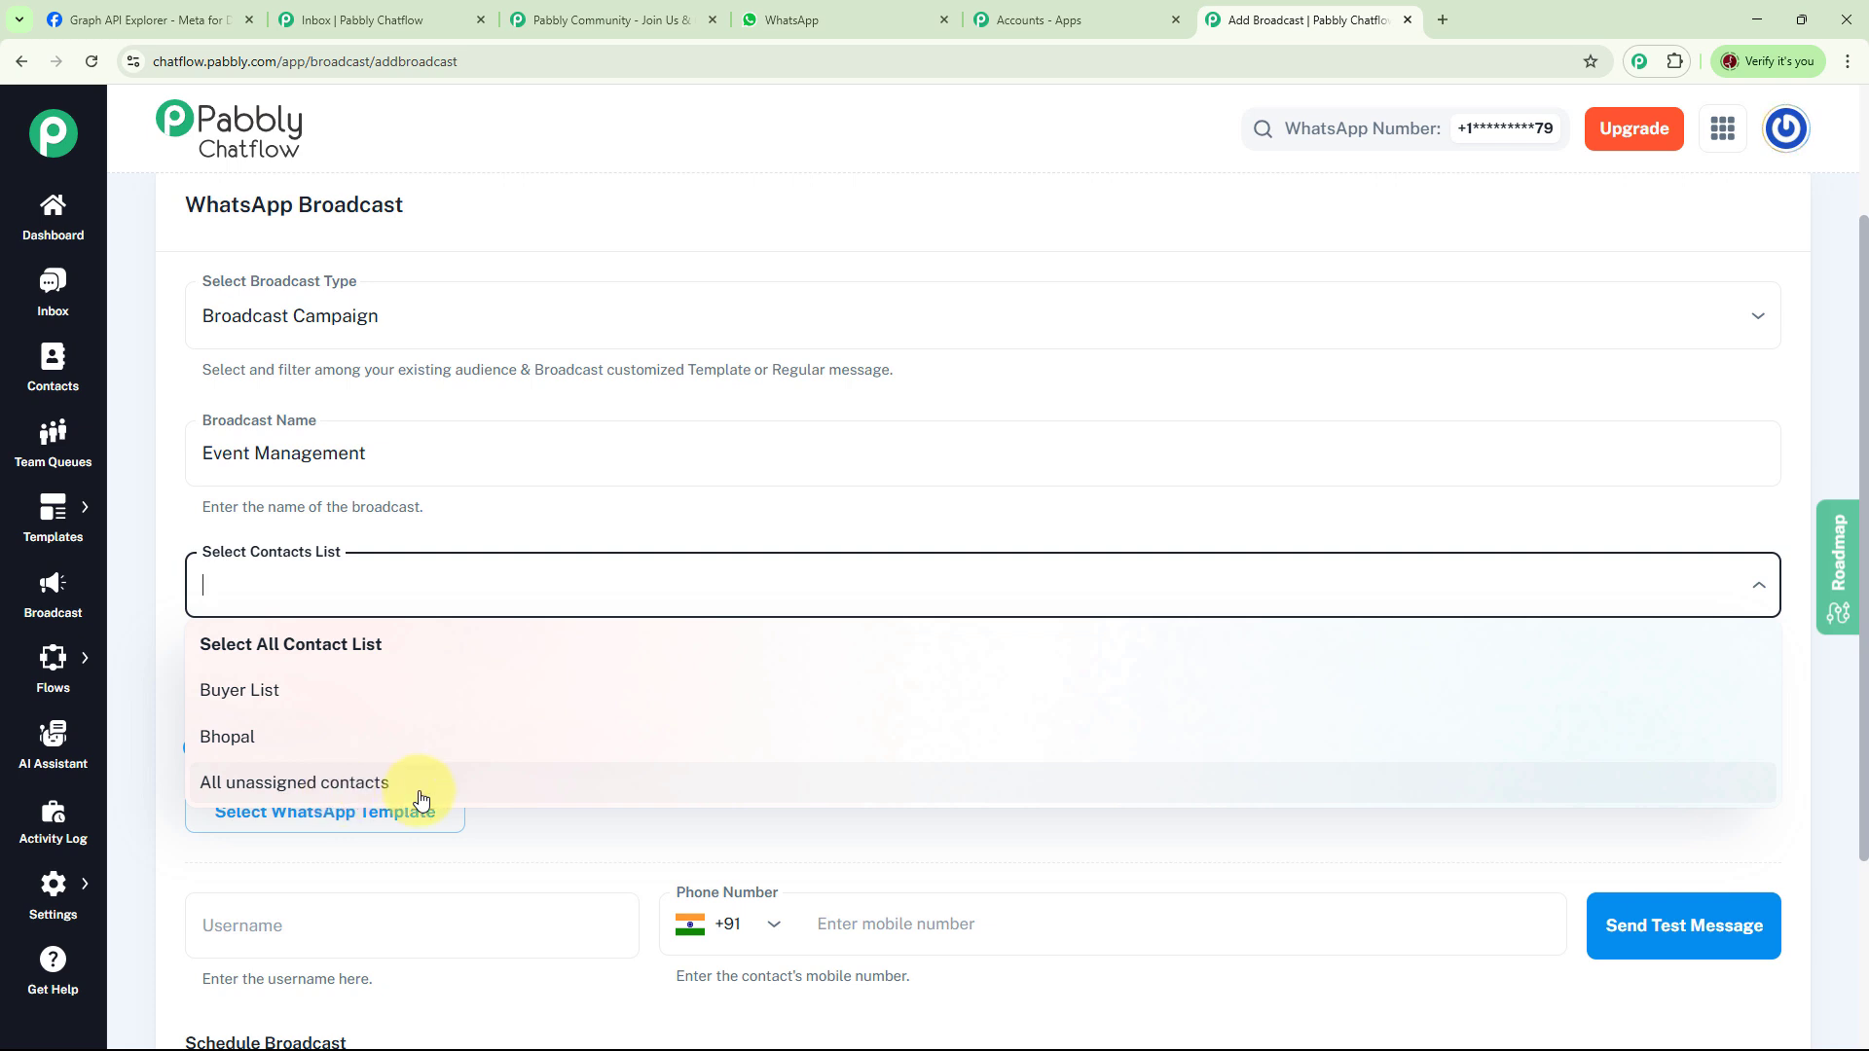
click(272, 707)
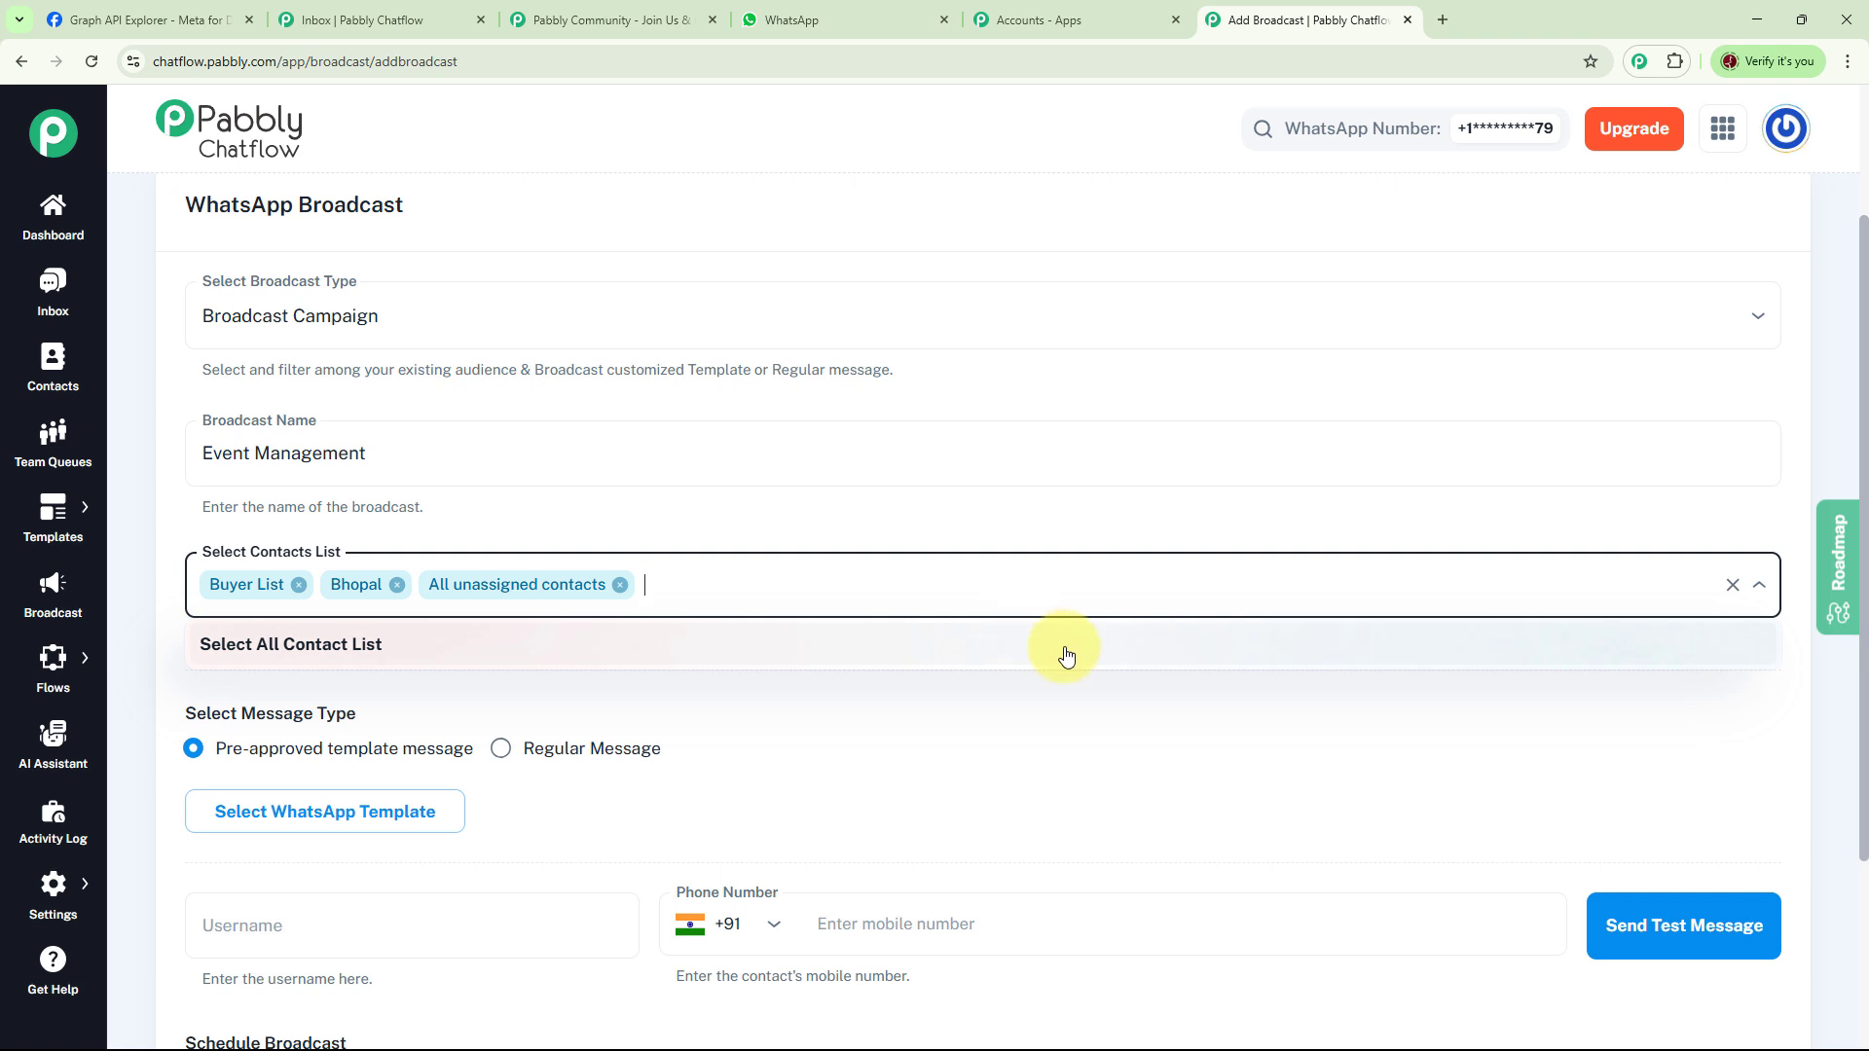
scroll(1061, 657, down, 3)
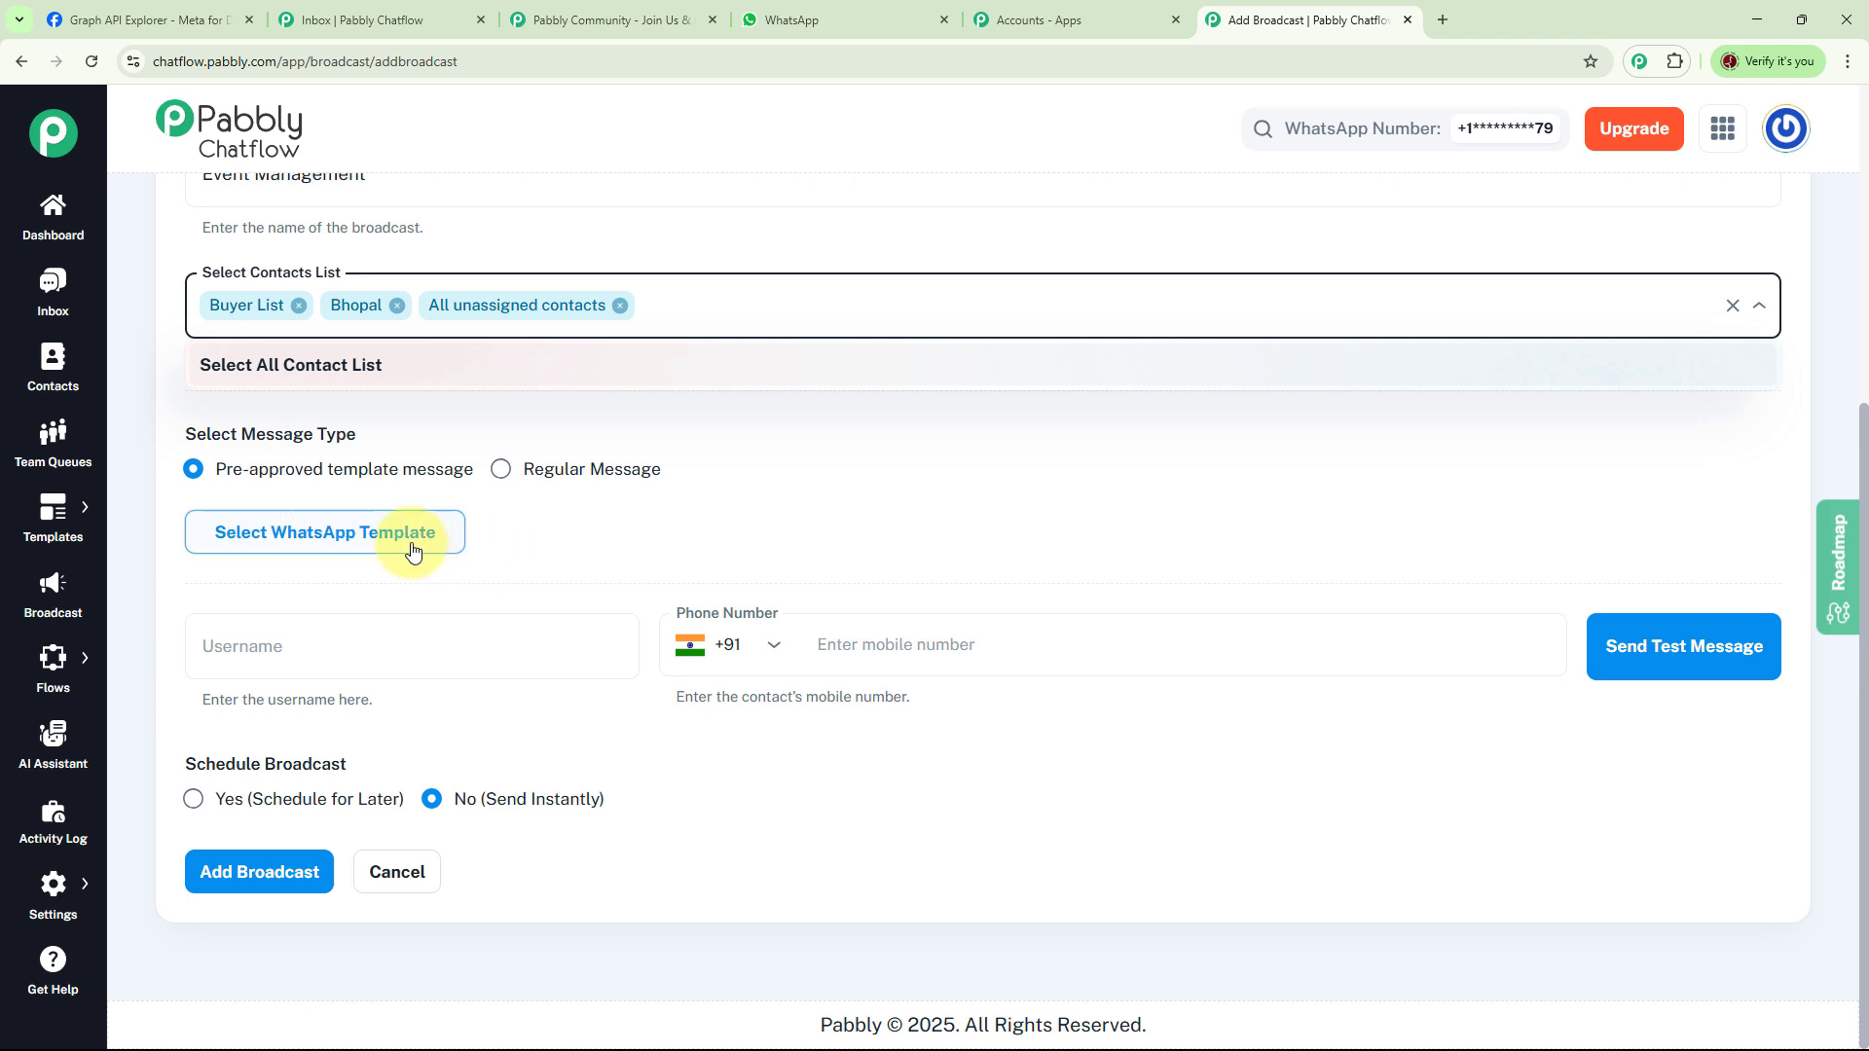
Choose the approved template event_management_offers for the broadcast, review its message preview, and accept it with offer code MONSOON25.
click(380, 544)
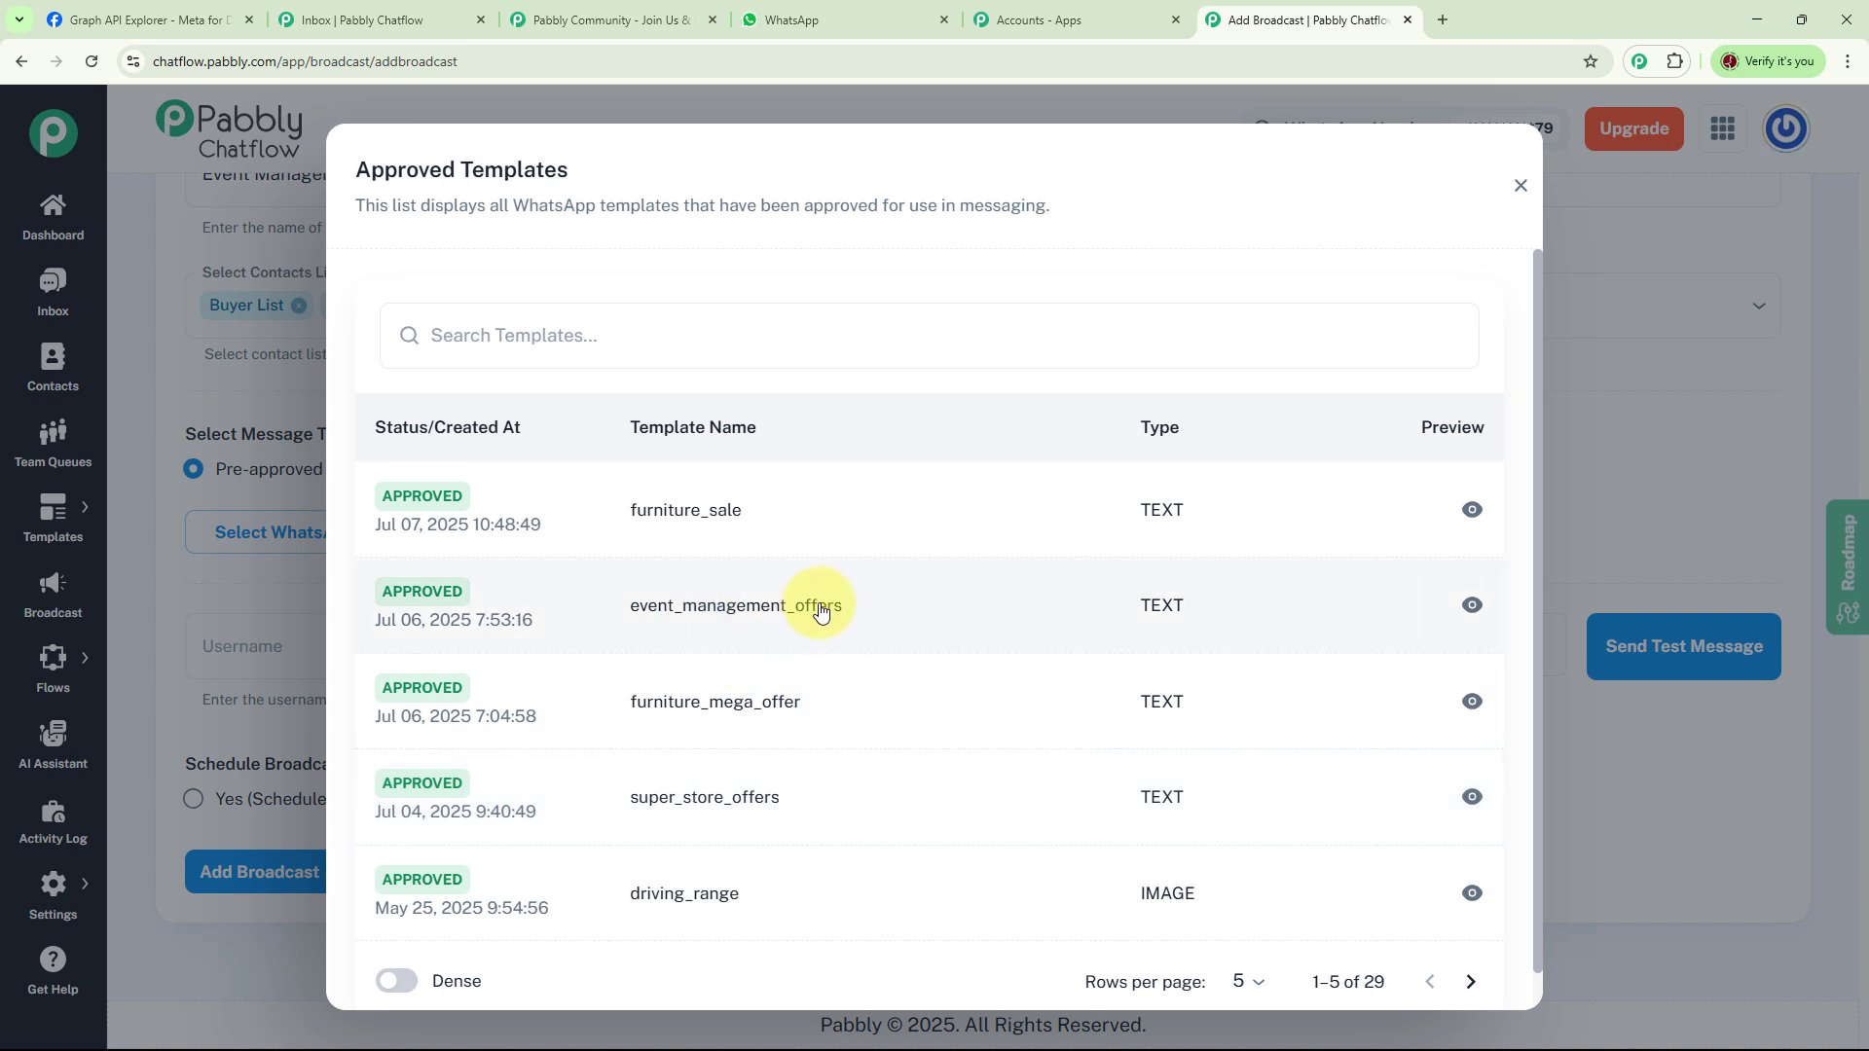
click(774, 605)
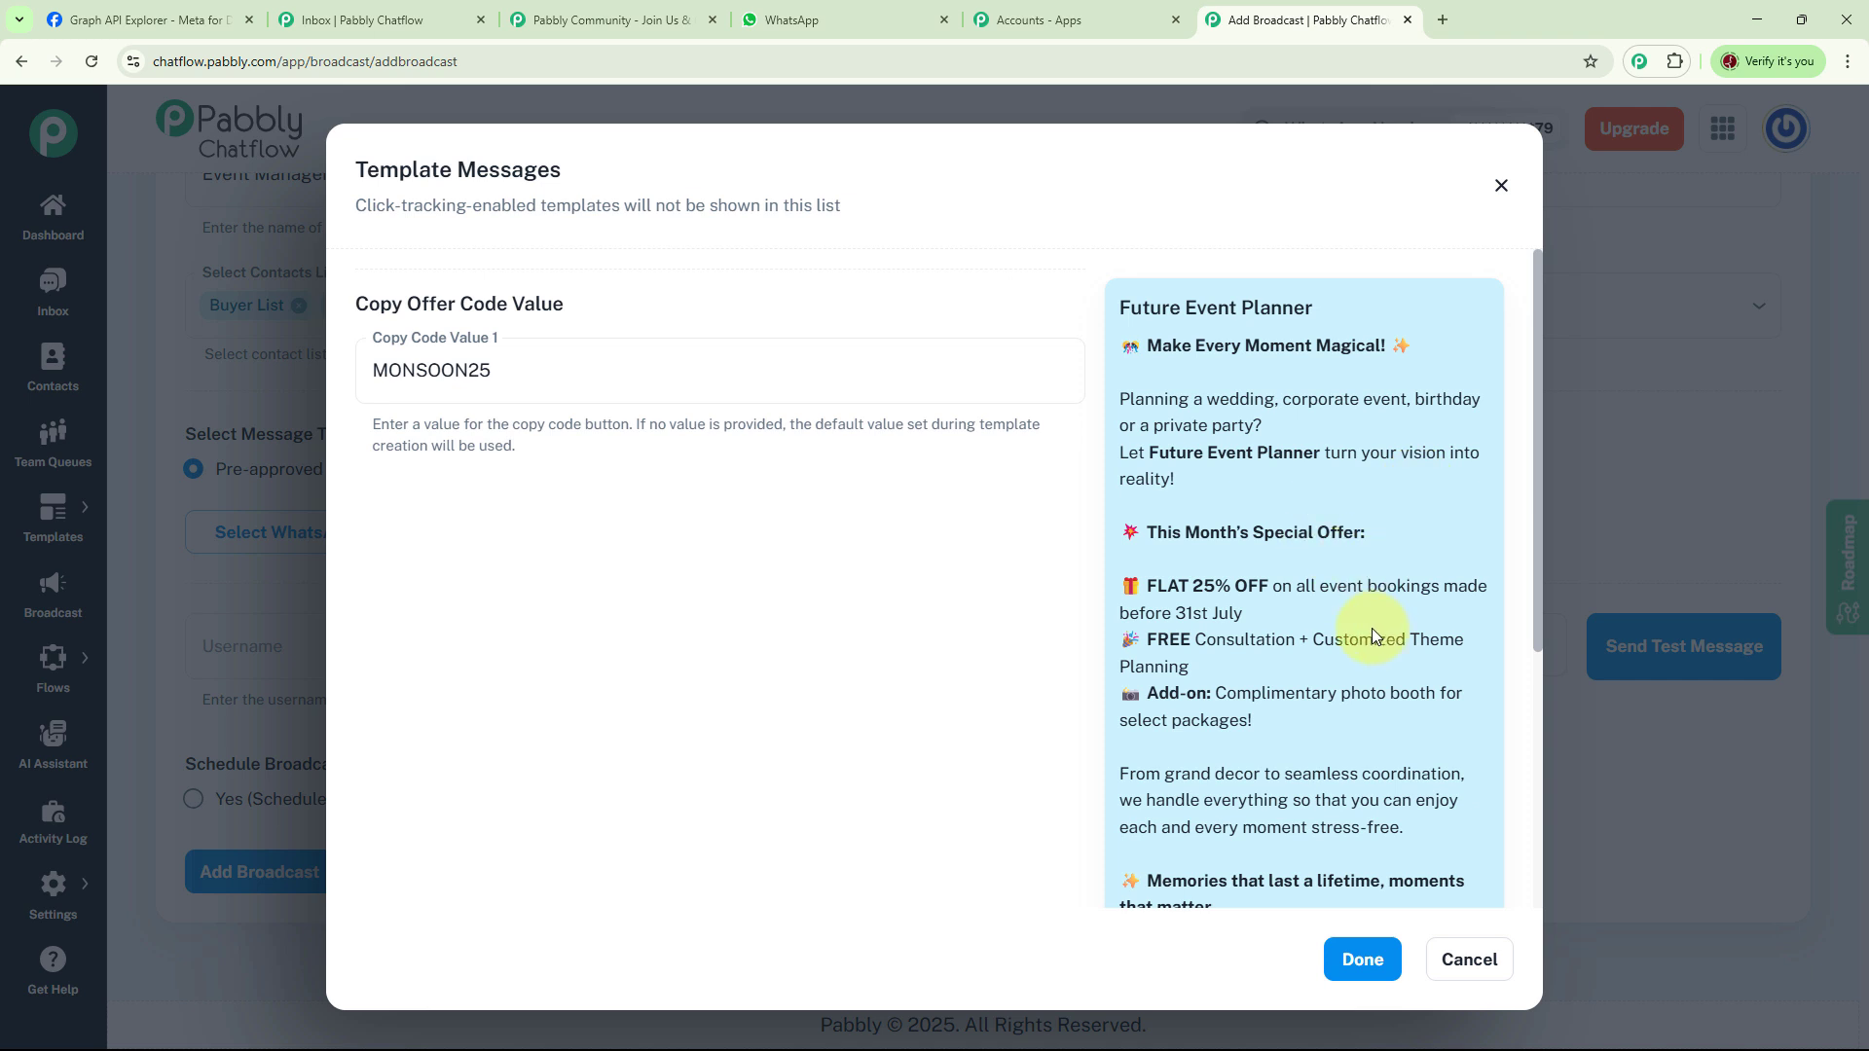
scroll(1339, 604, down, 1)
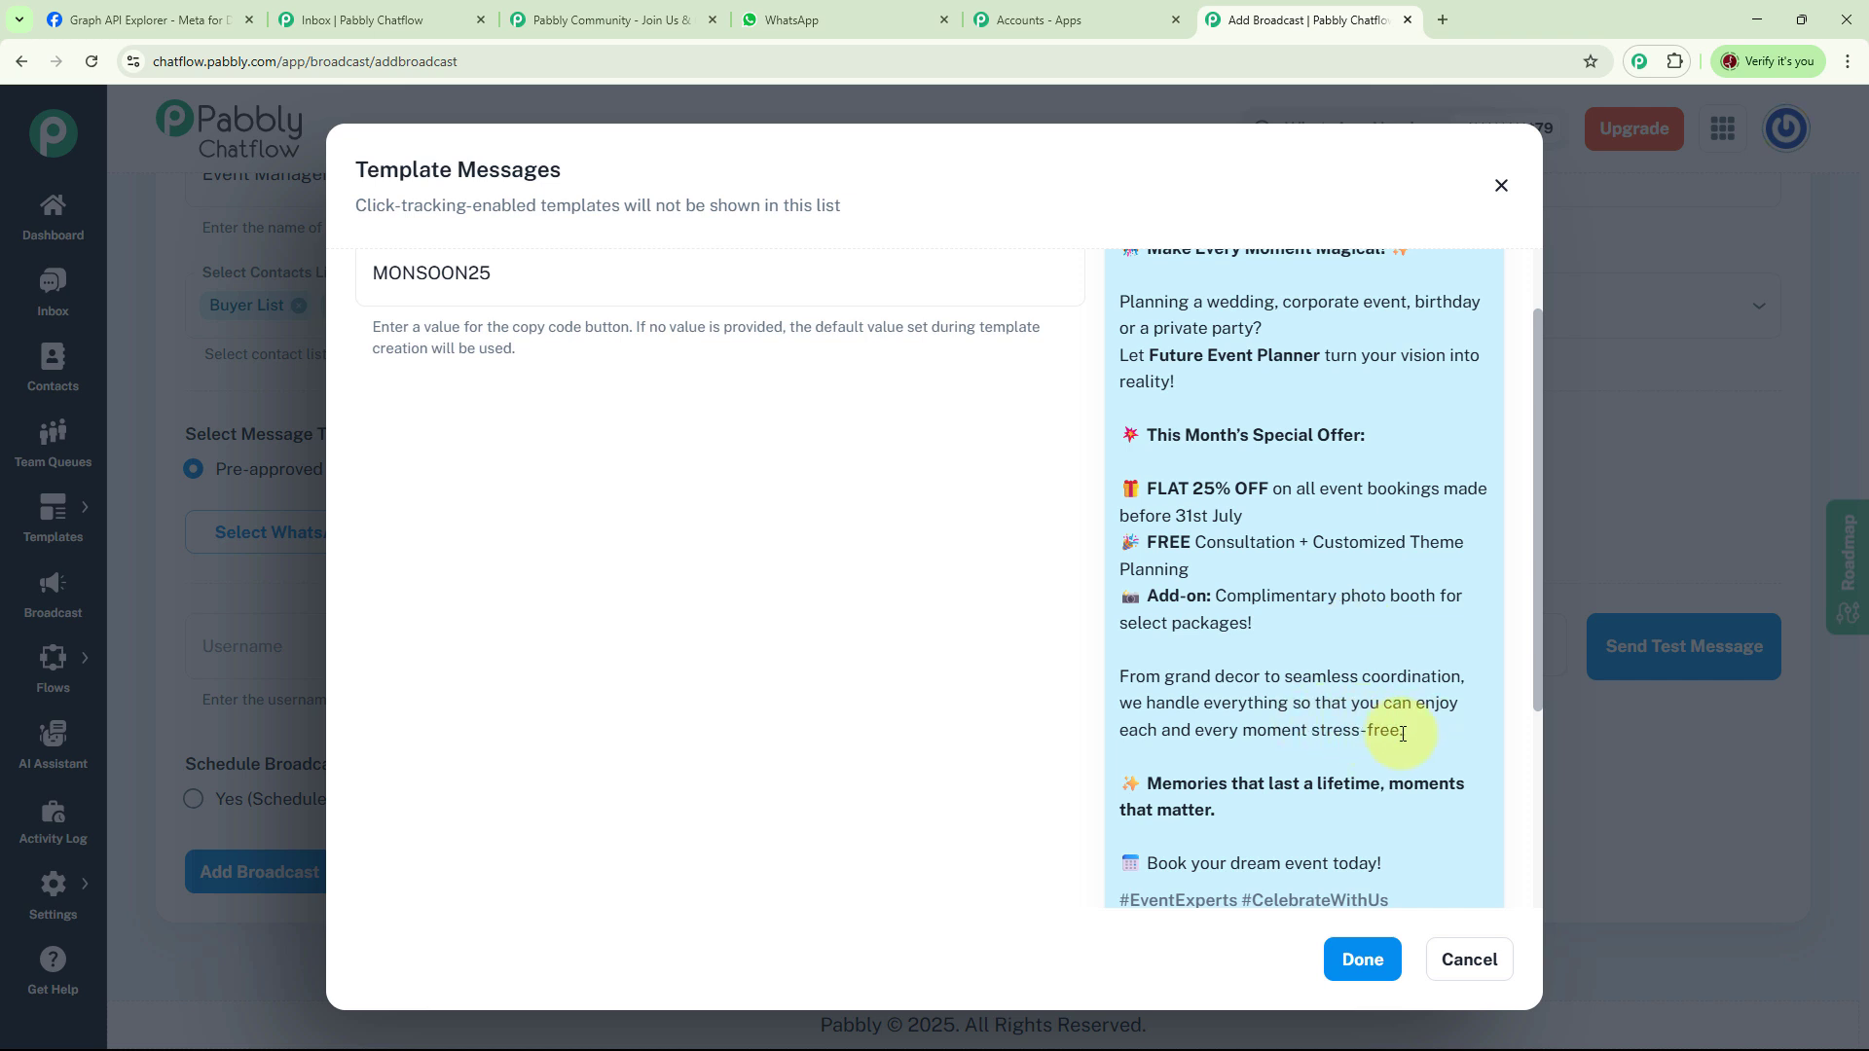
scroll(1178, 533, down, 3)
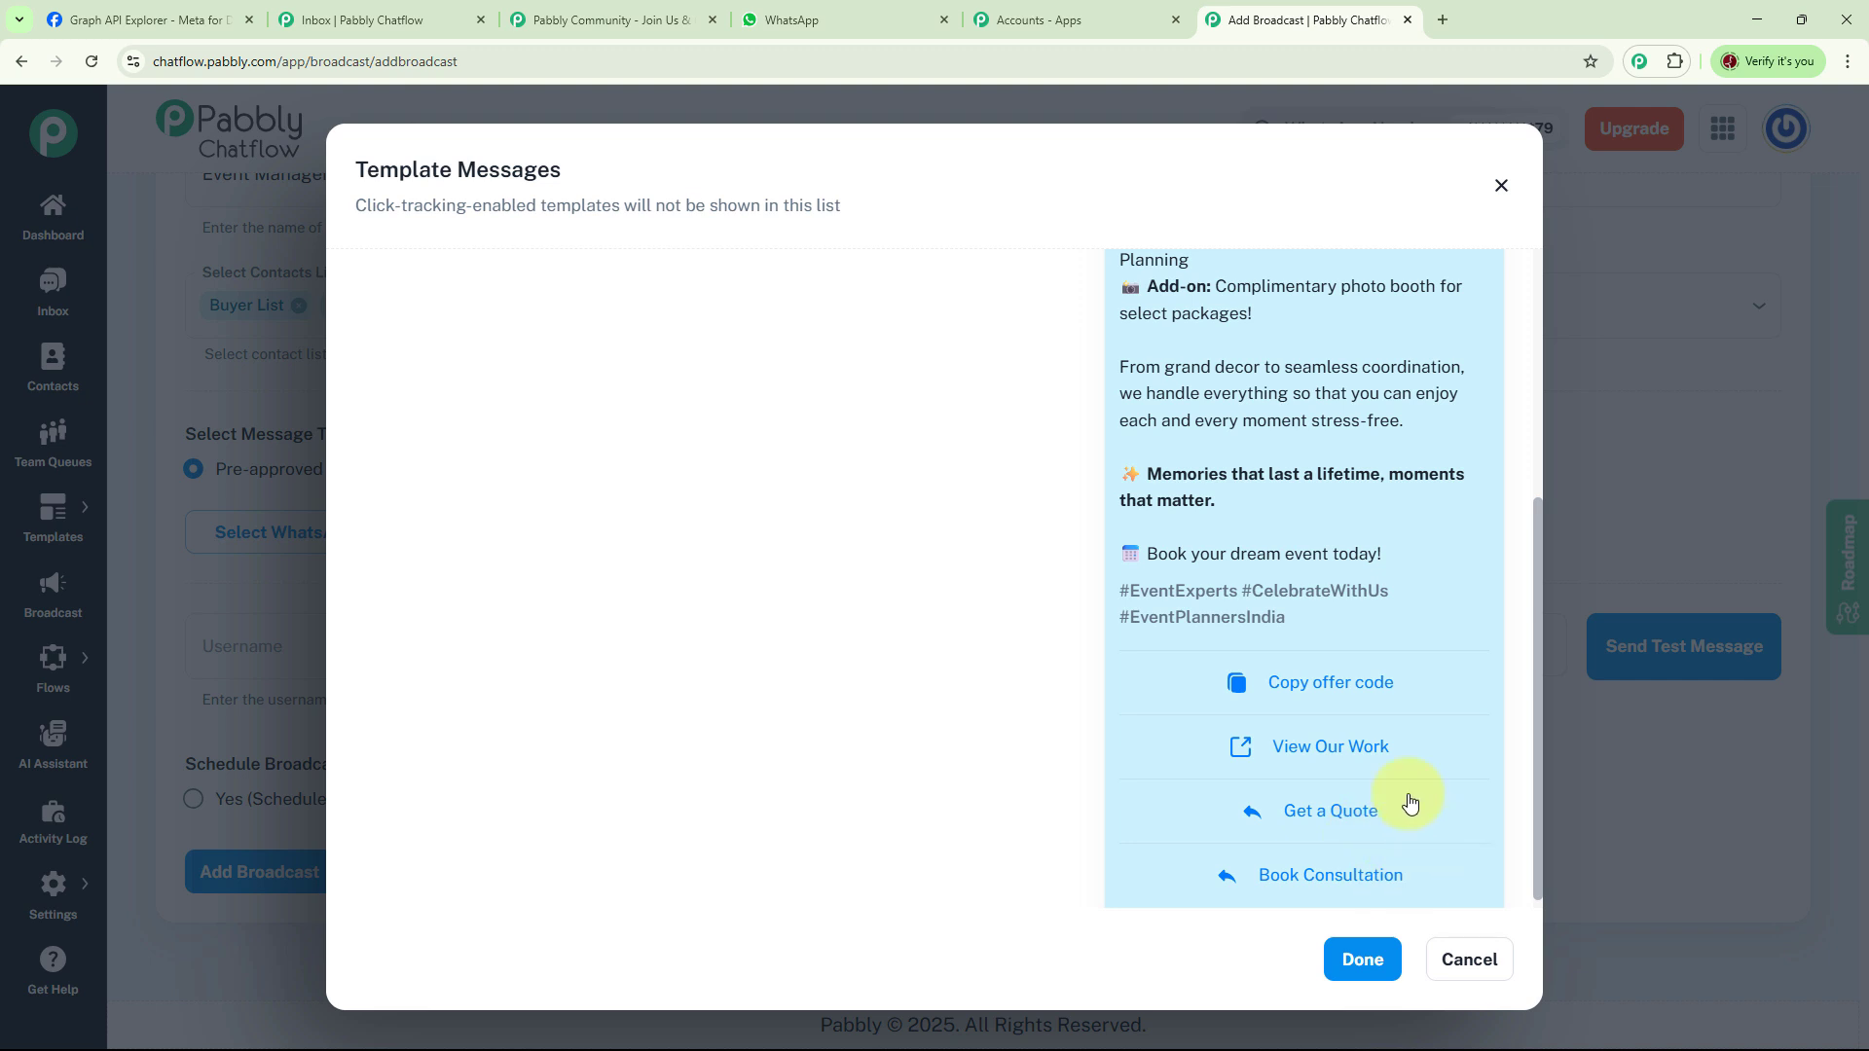
click(1368, 961)
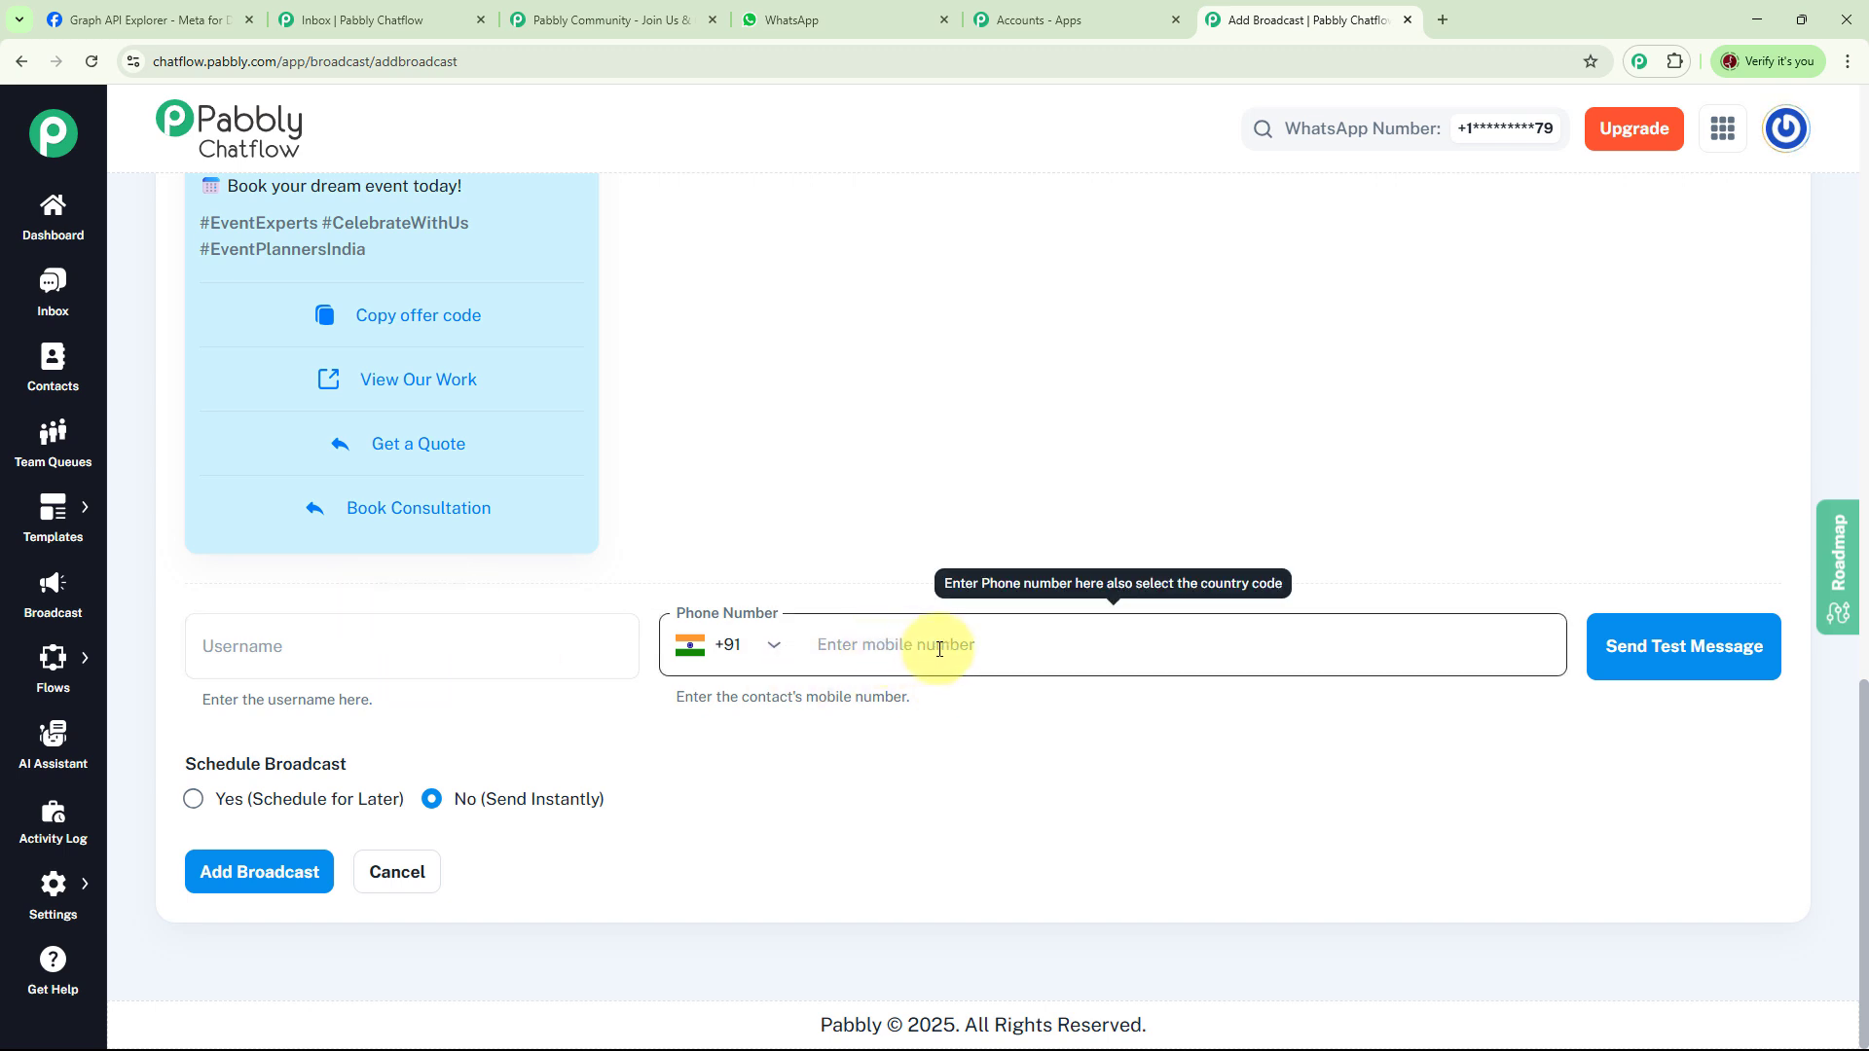
Send a test message to username "Test User" at the recipient's mobile number and check the received message in WhatsApp.
click(429, 648)
text(Test User)
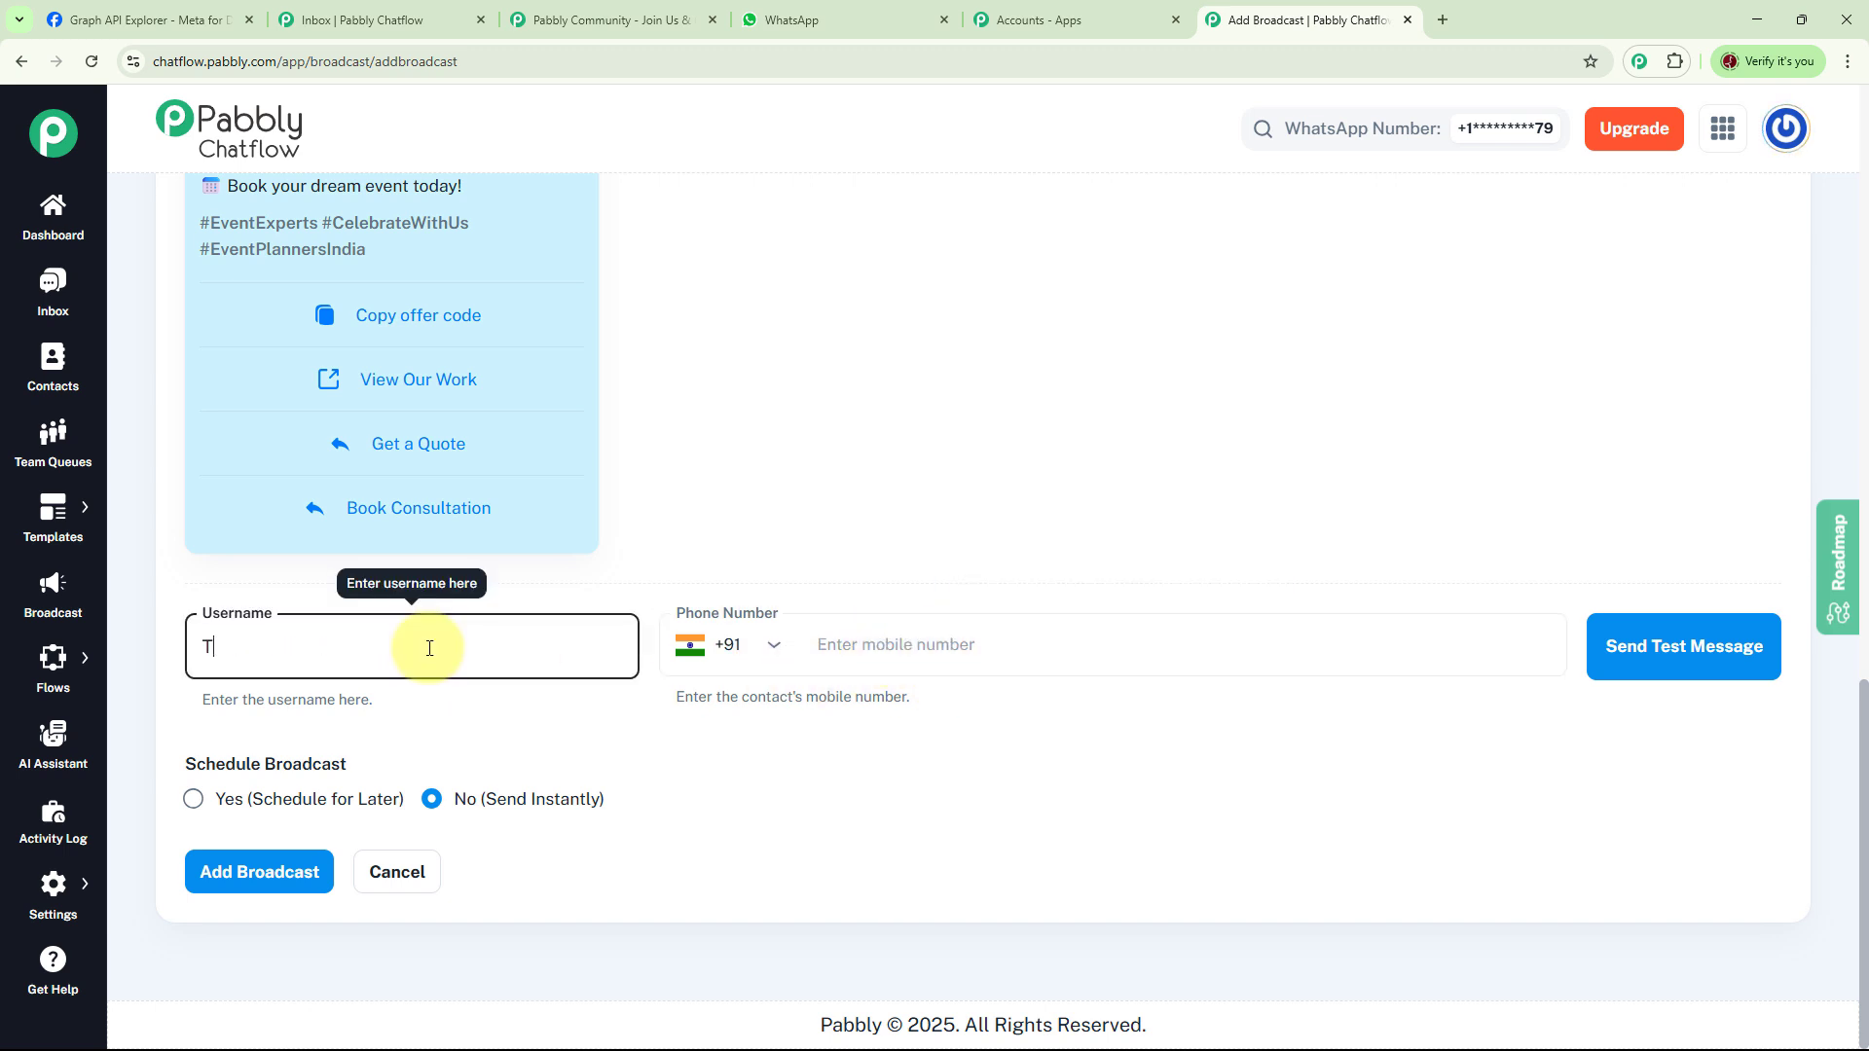
click(953, 656)
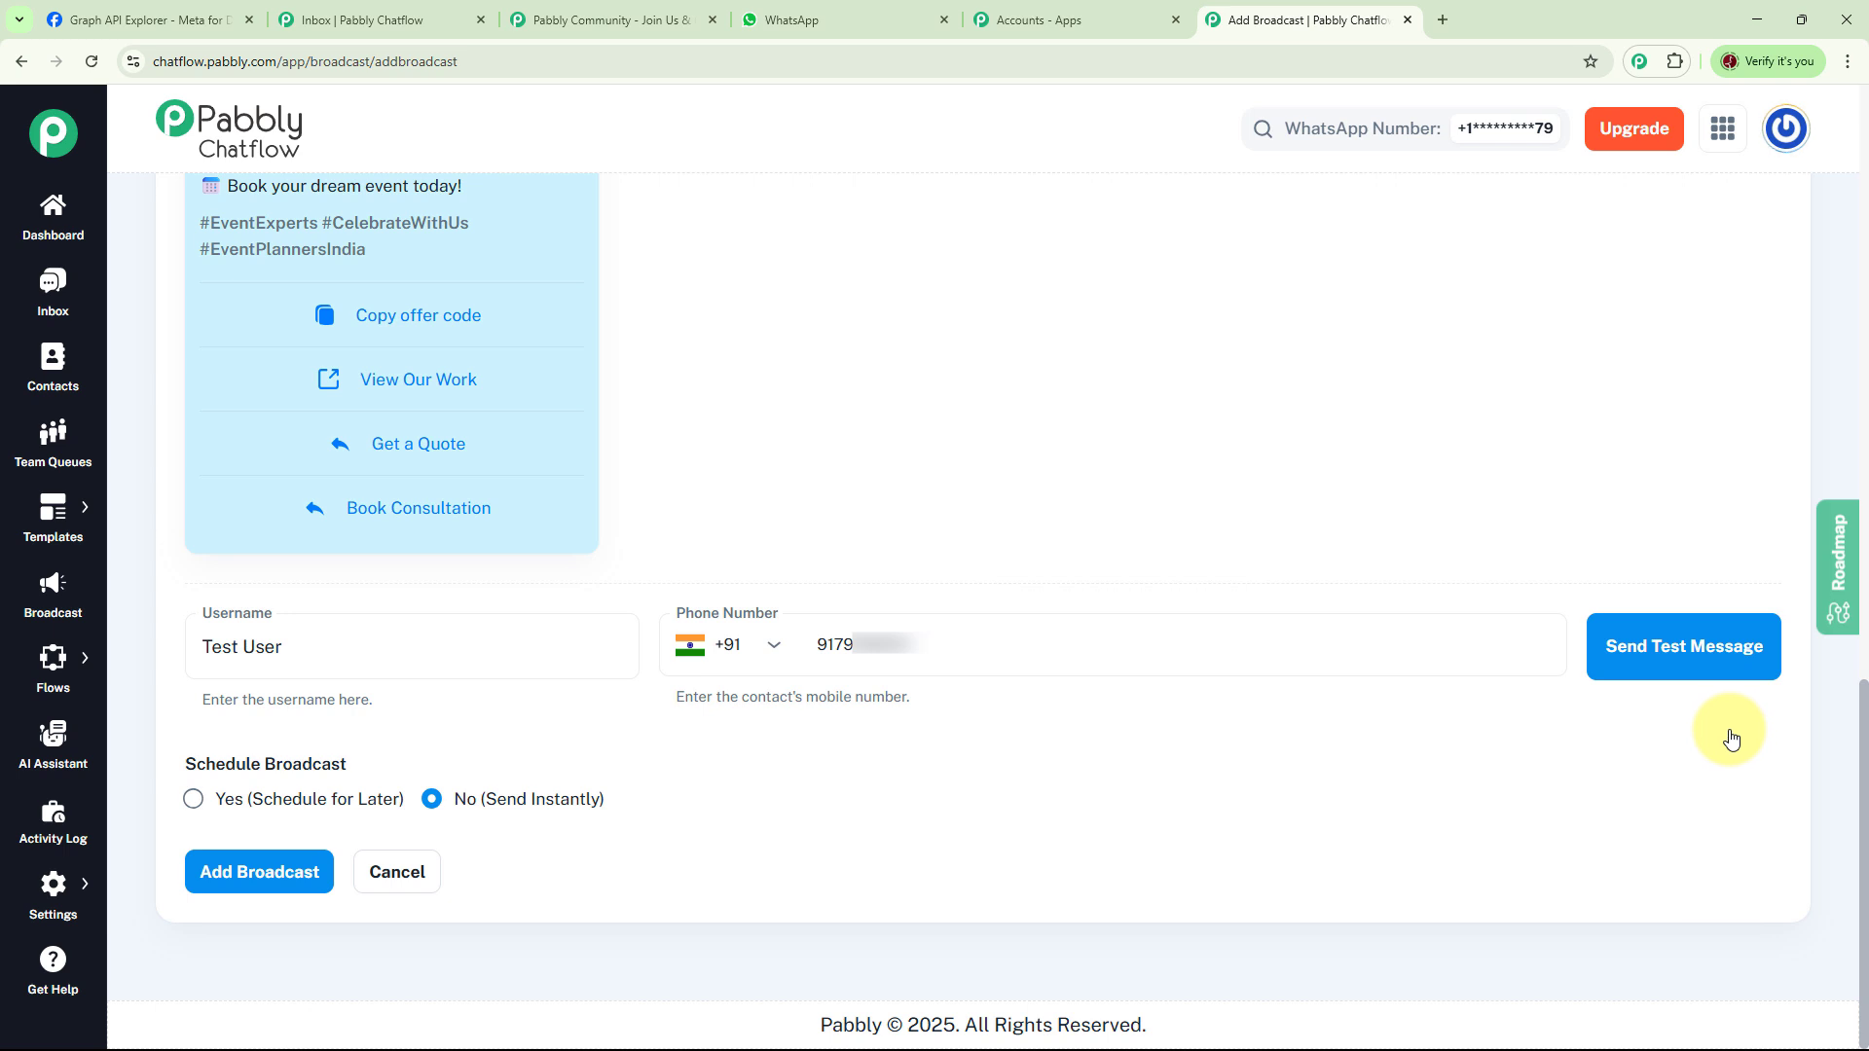
click(1685, 647)
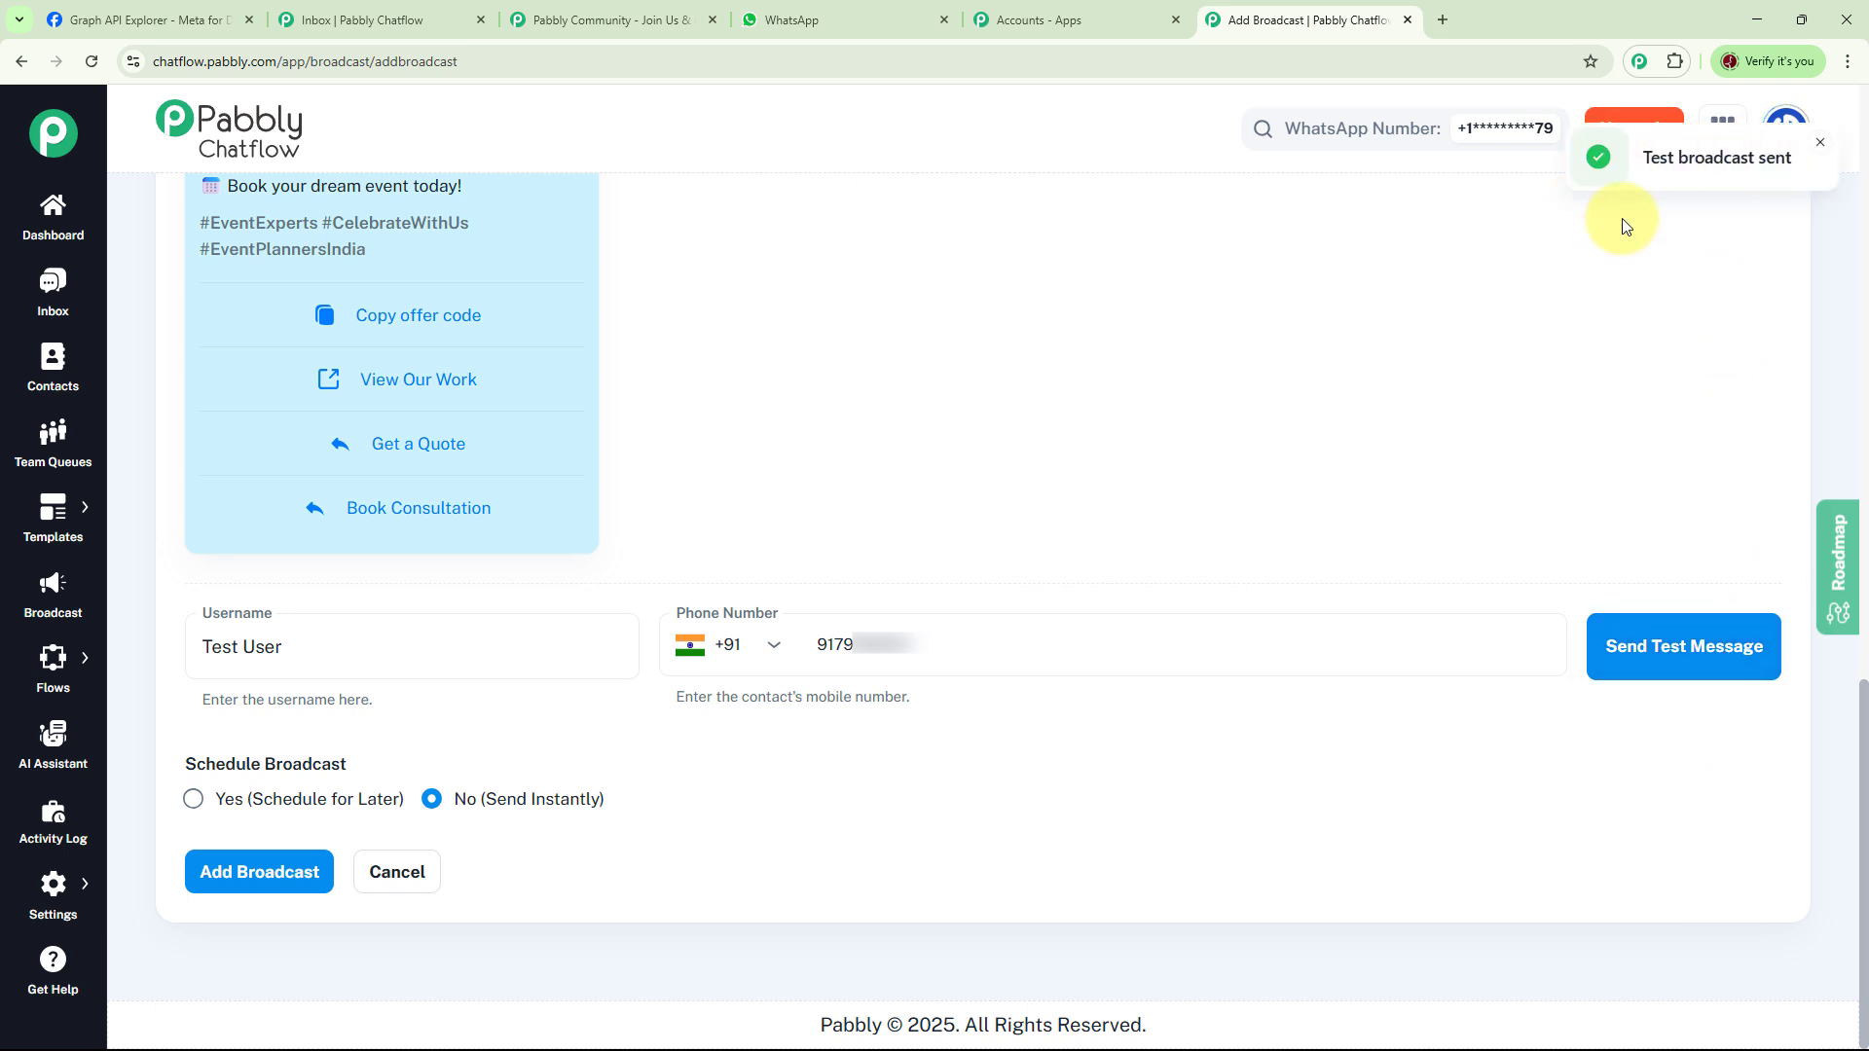
click(829, 19)
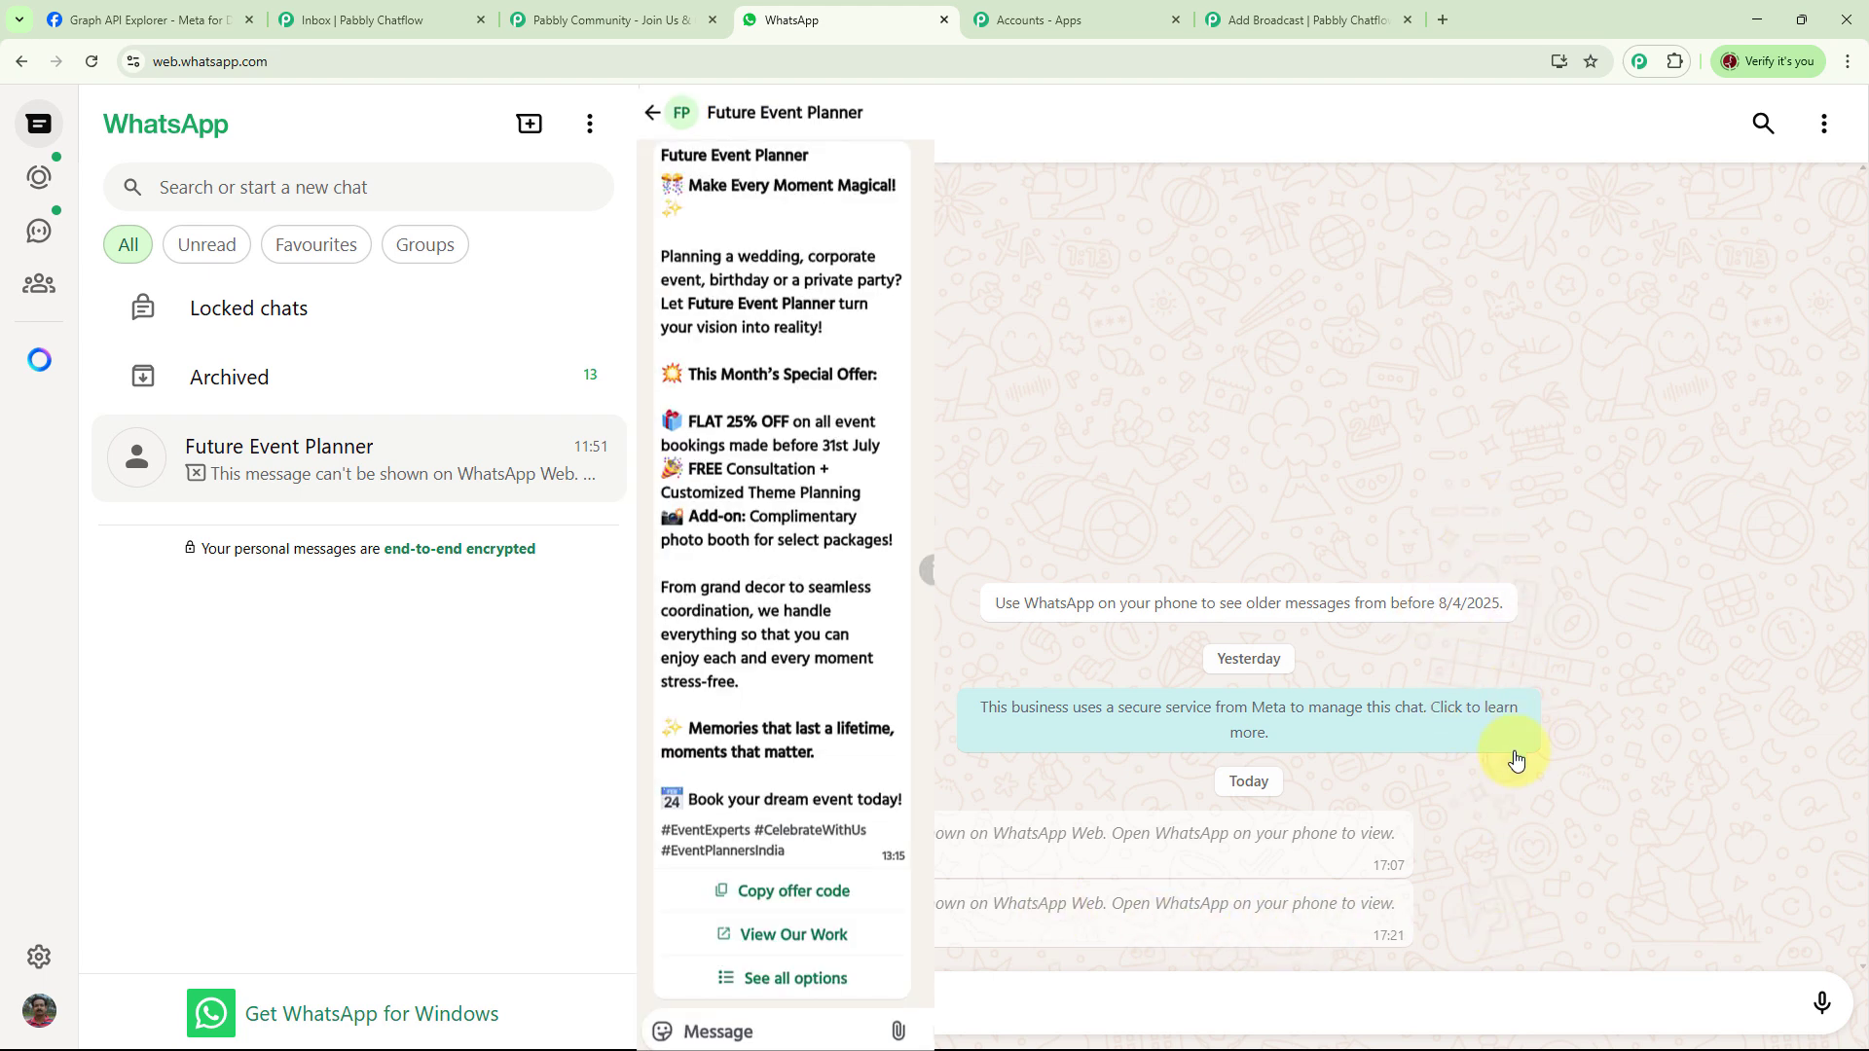
click(1276, 20)
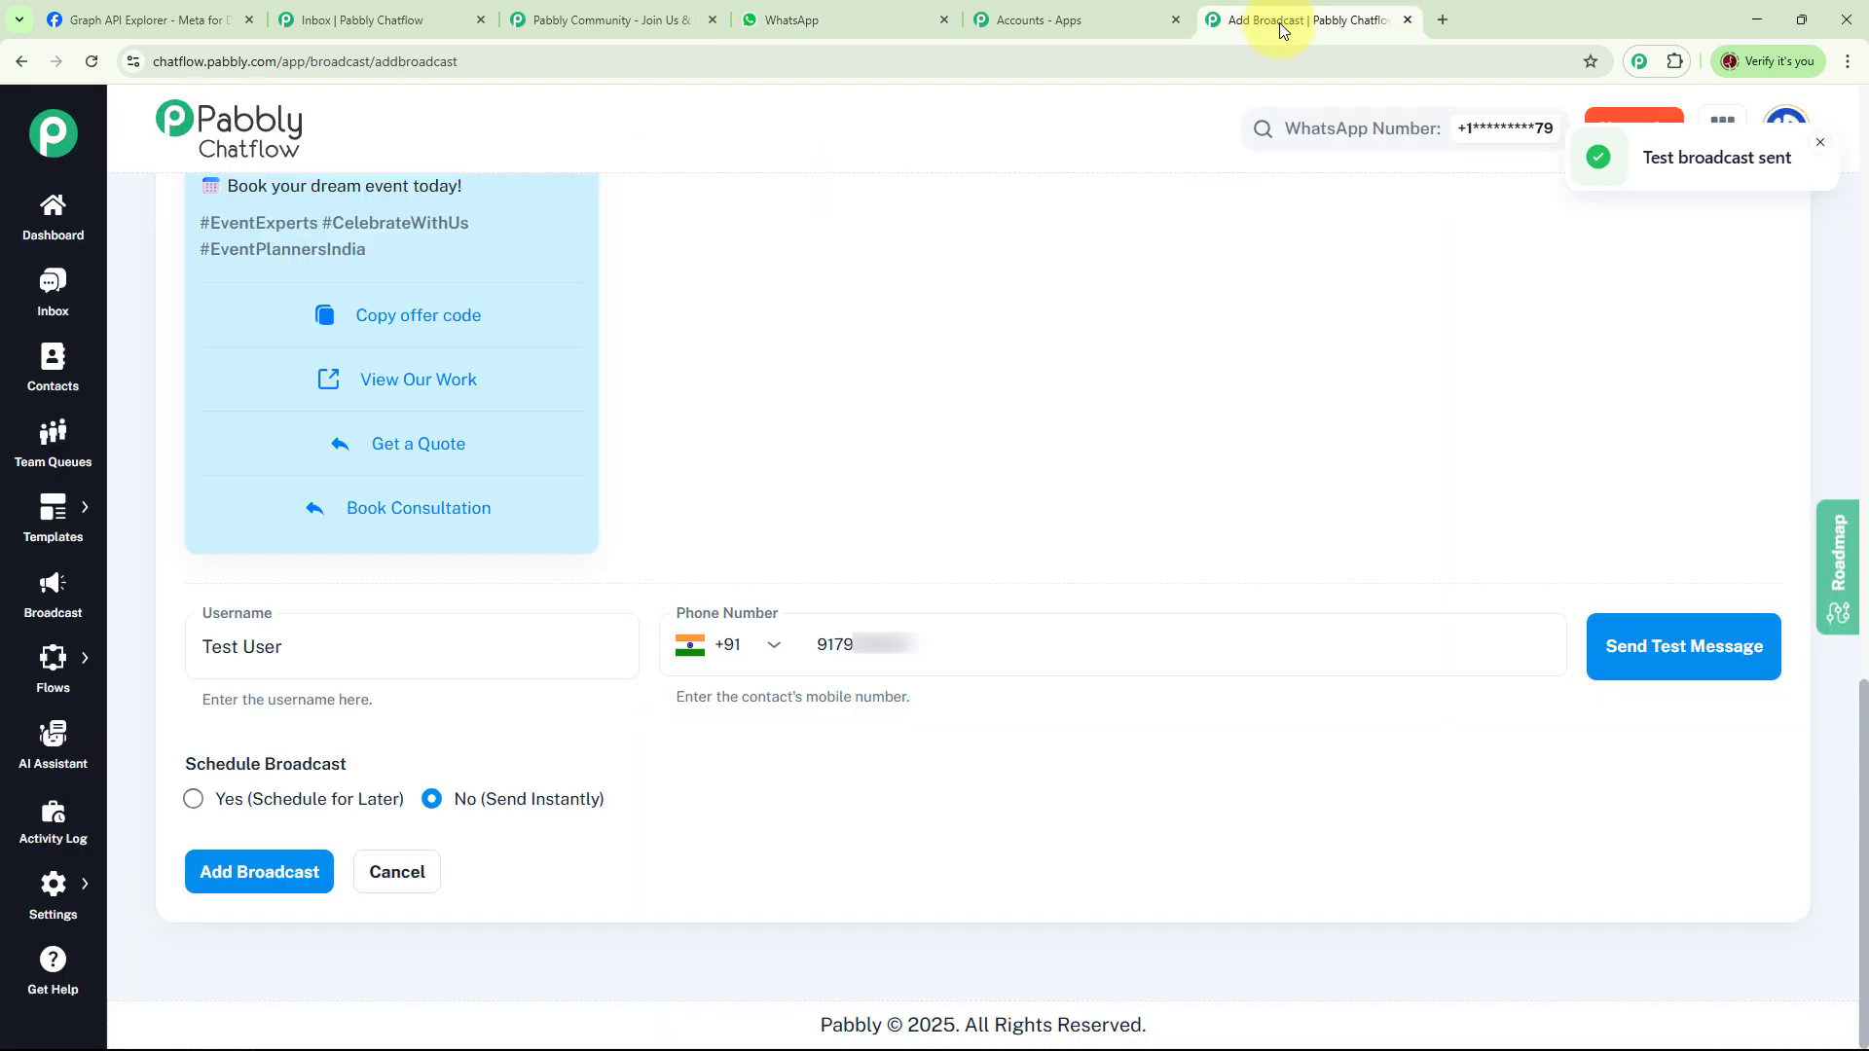
Schedule the broadcast for 08/07/2025 05:17 PM and add it.
click(194, 801)
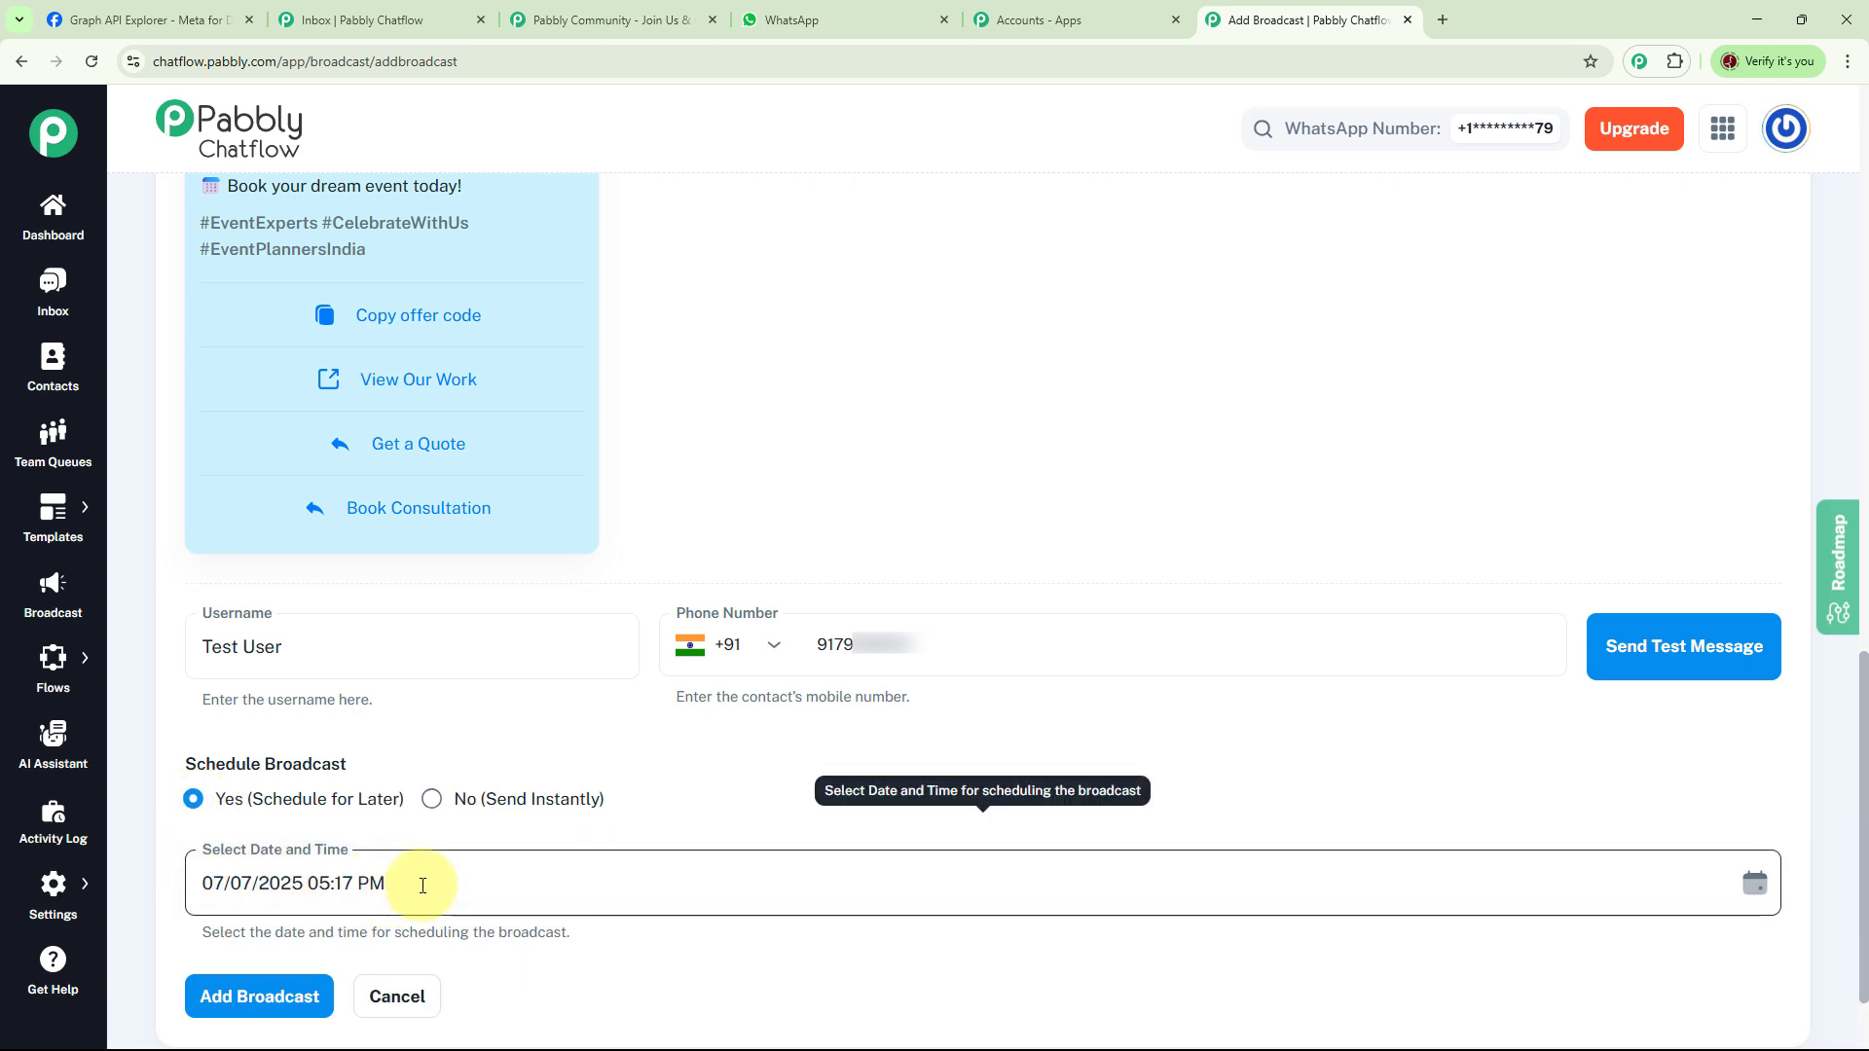
click(219, 883)
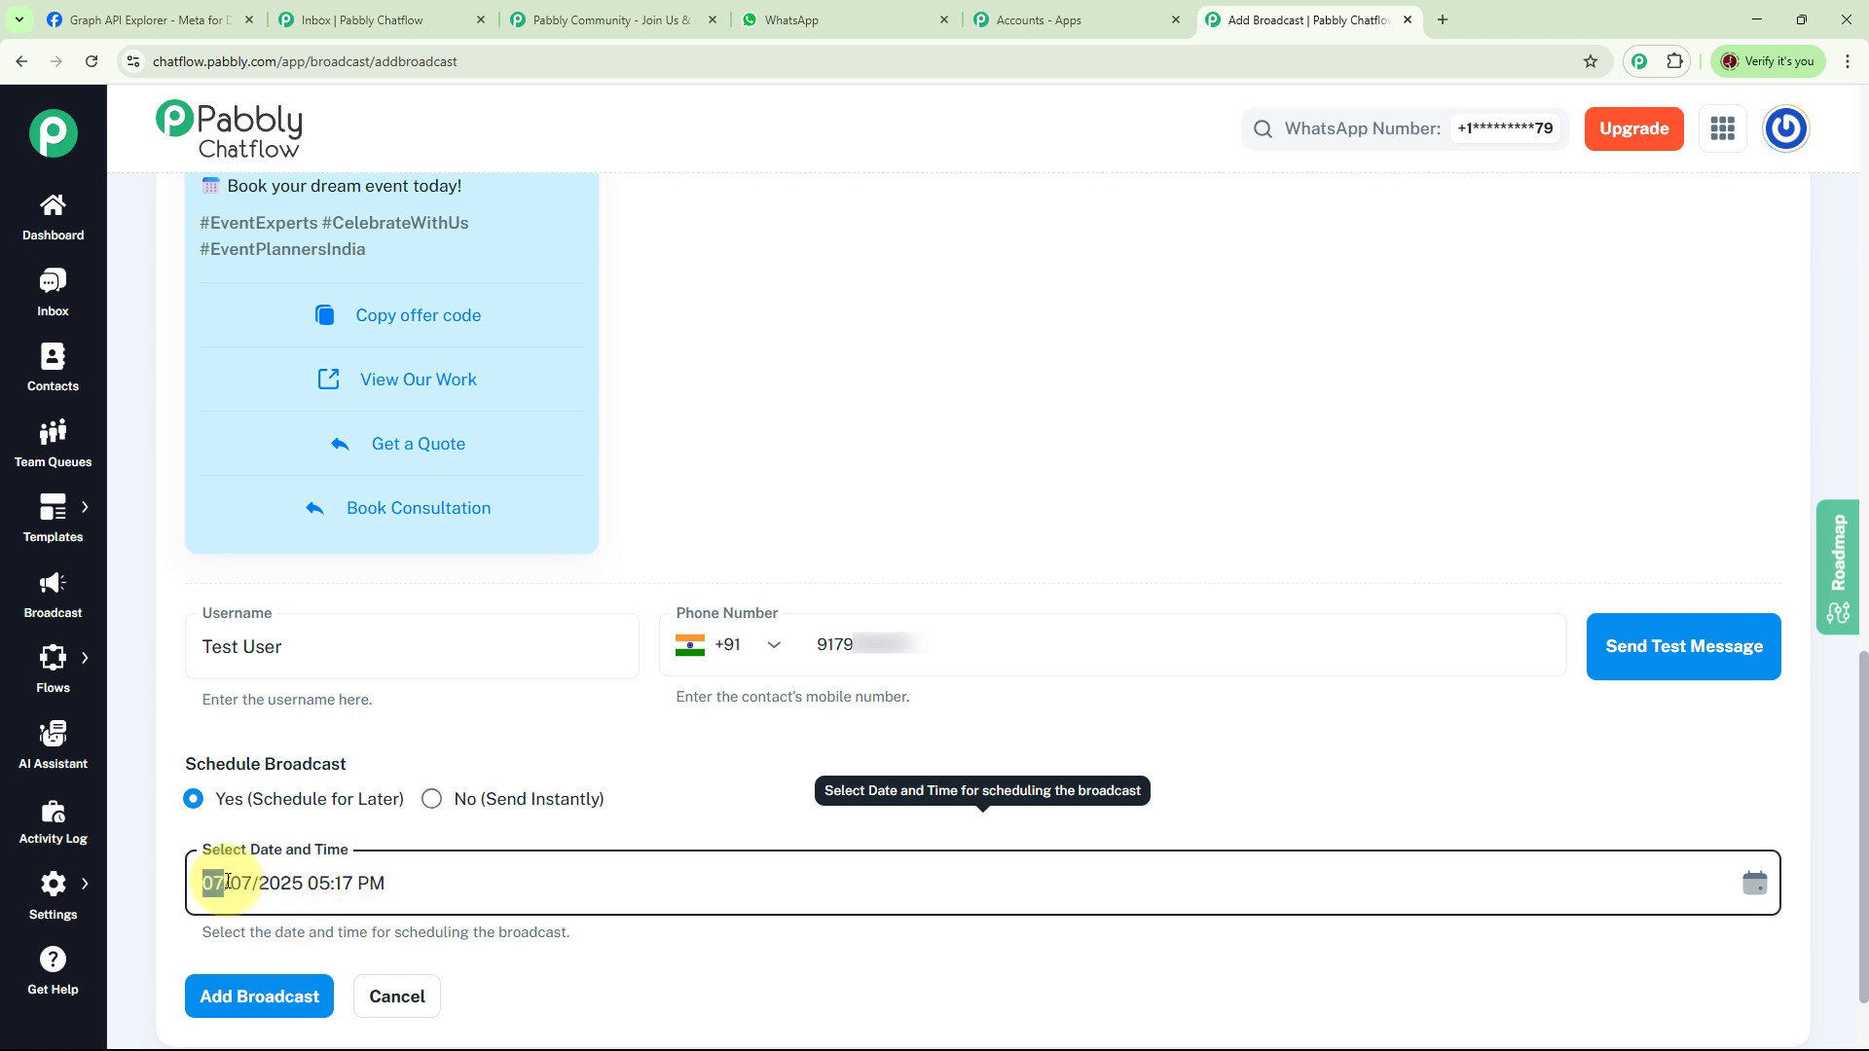
text(08)
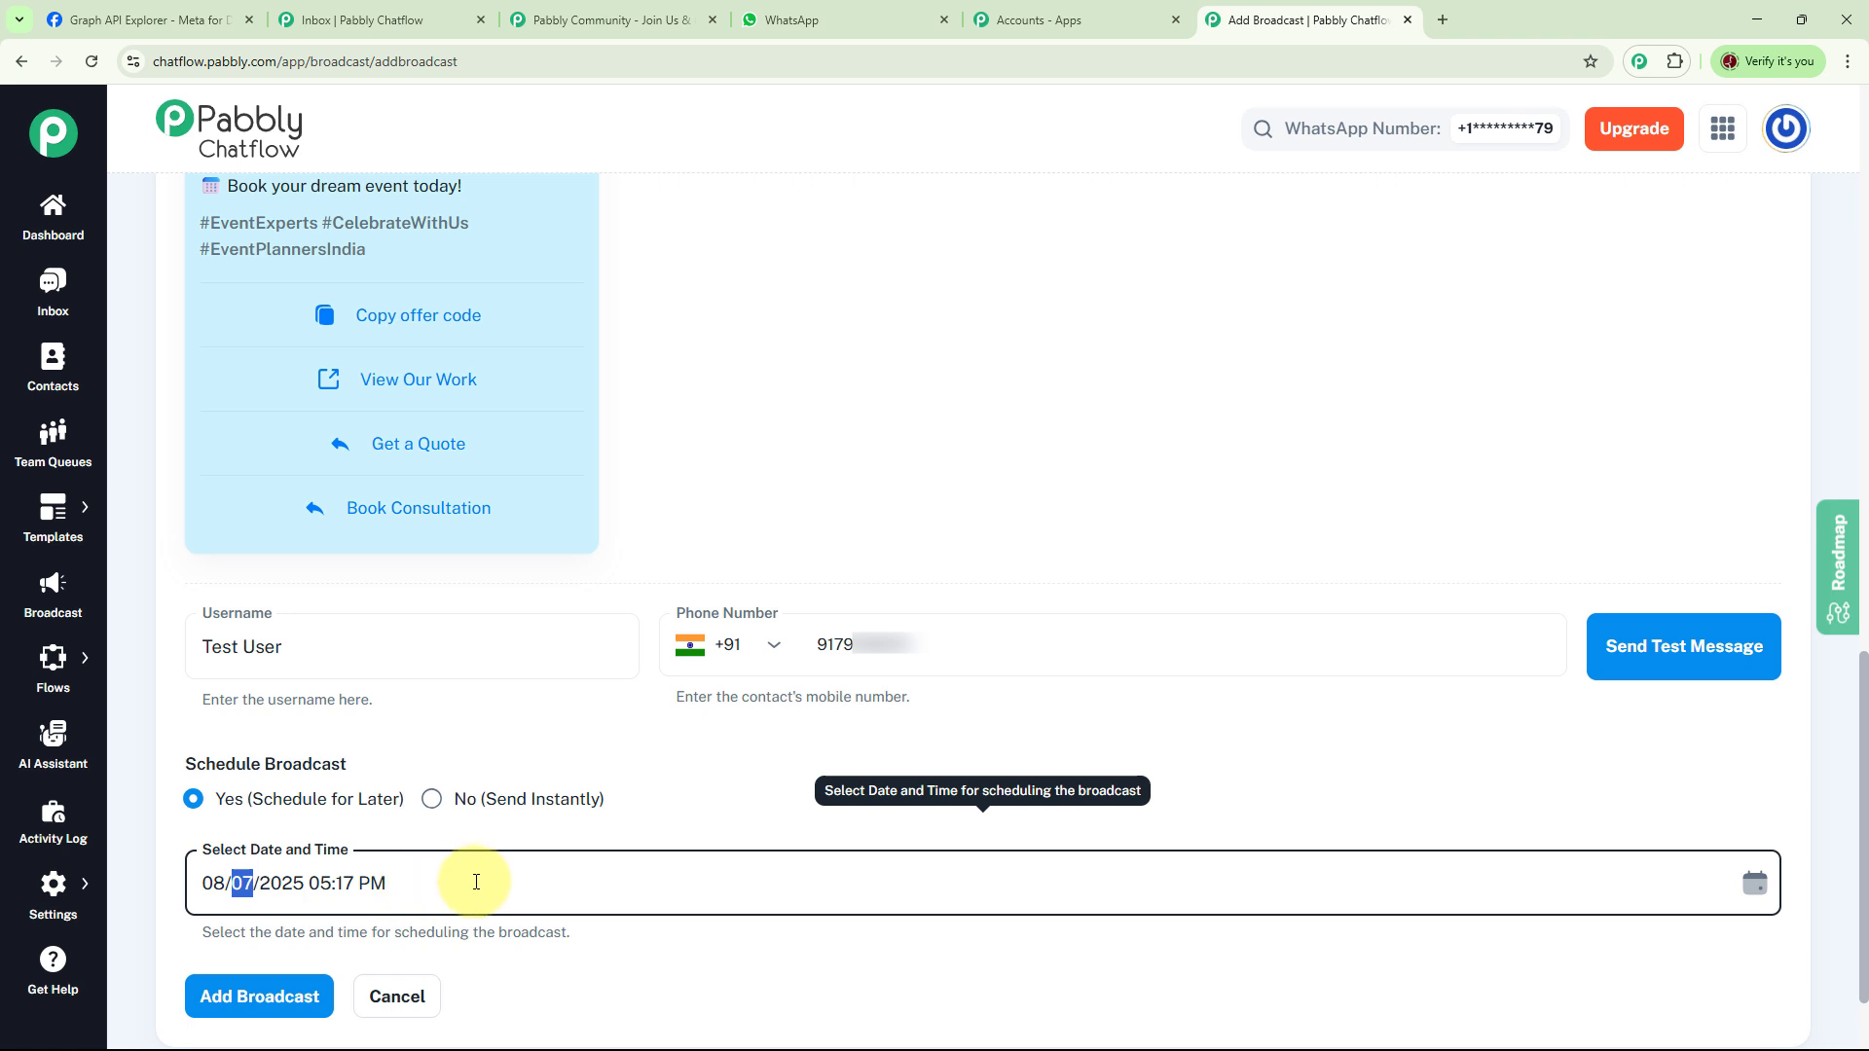
click(205, 996)
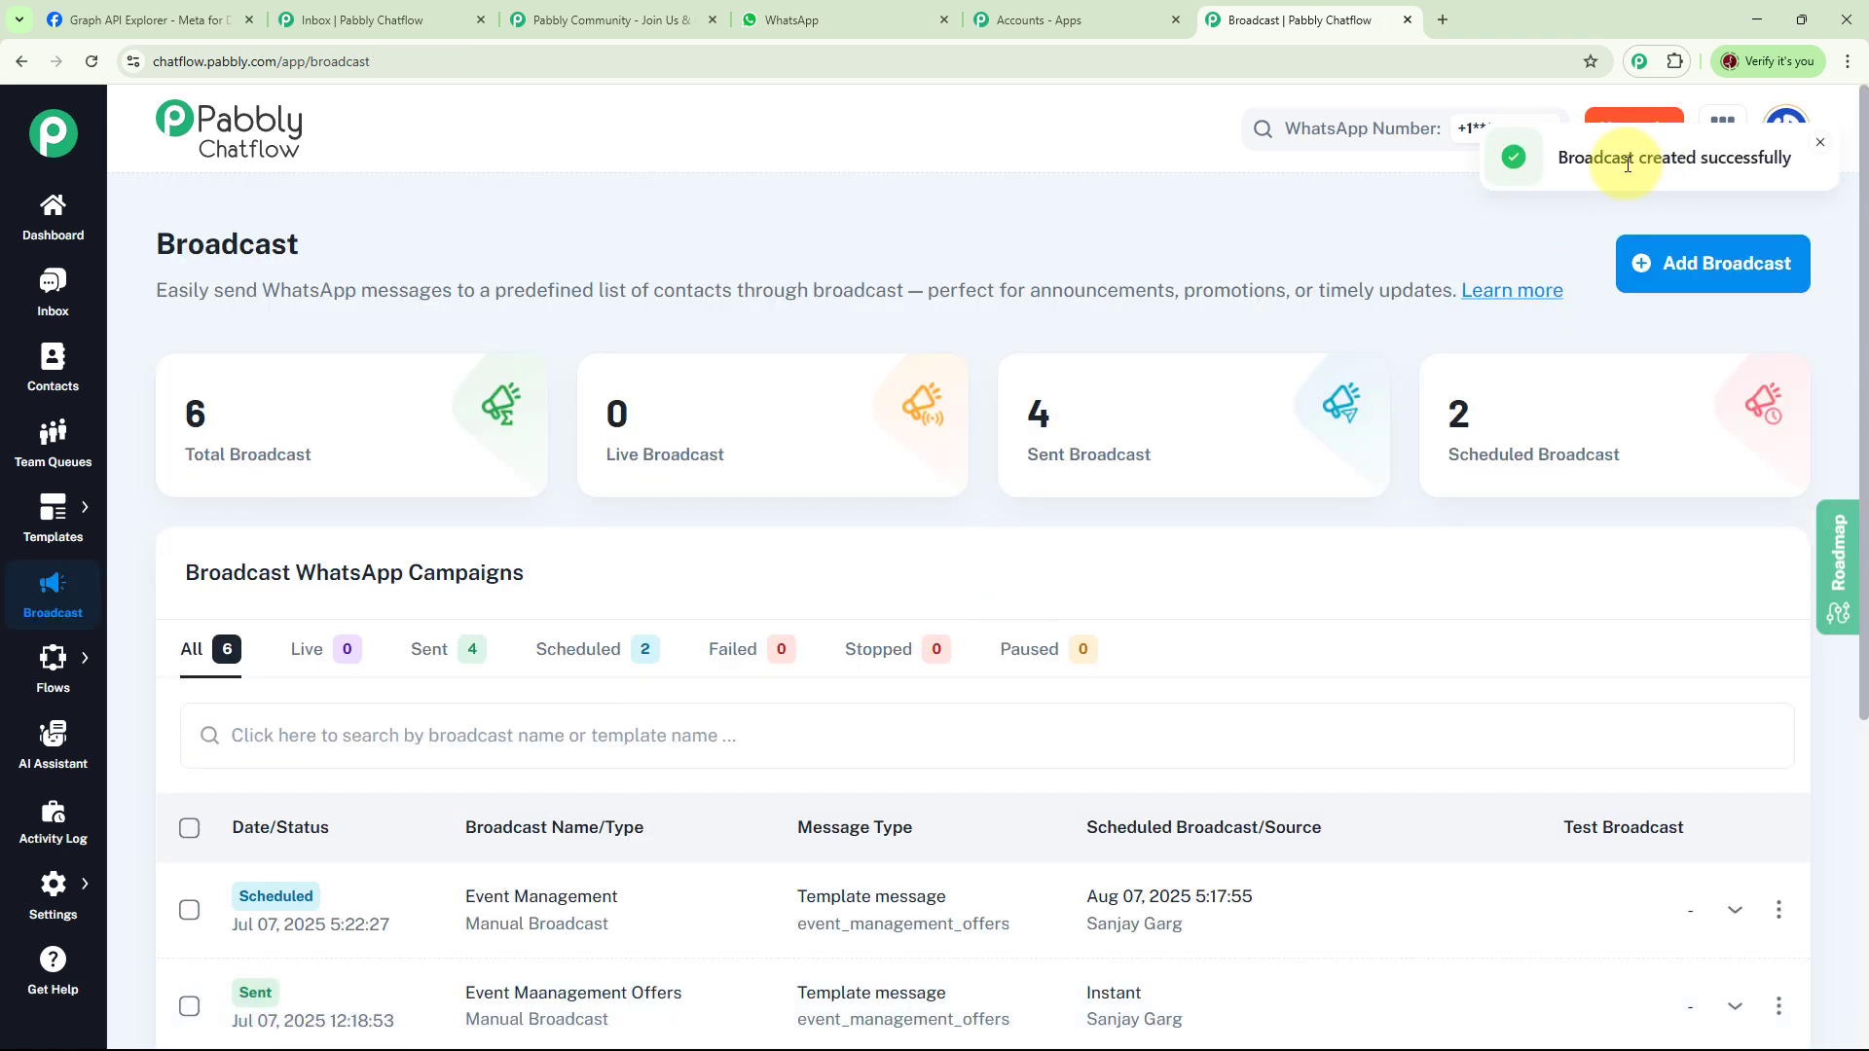
Review the broadcast summary figures and the new Event Management entry in the WhatsApp campaigns list.
scroll(742, 434, down, 1)
scroll(918, 534, up, 1)
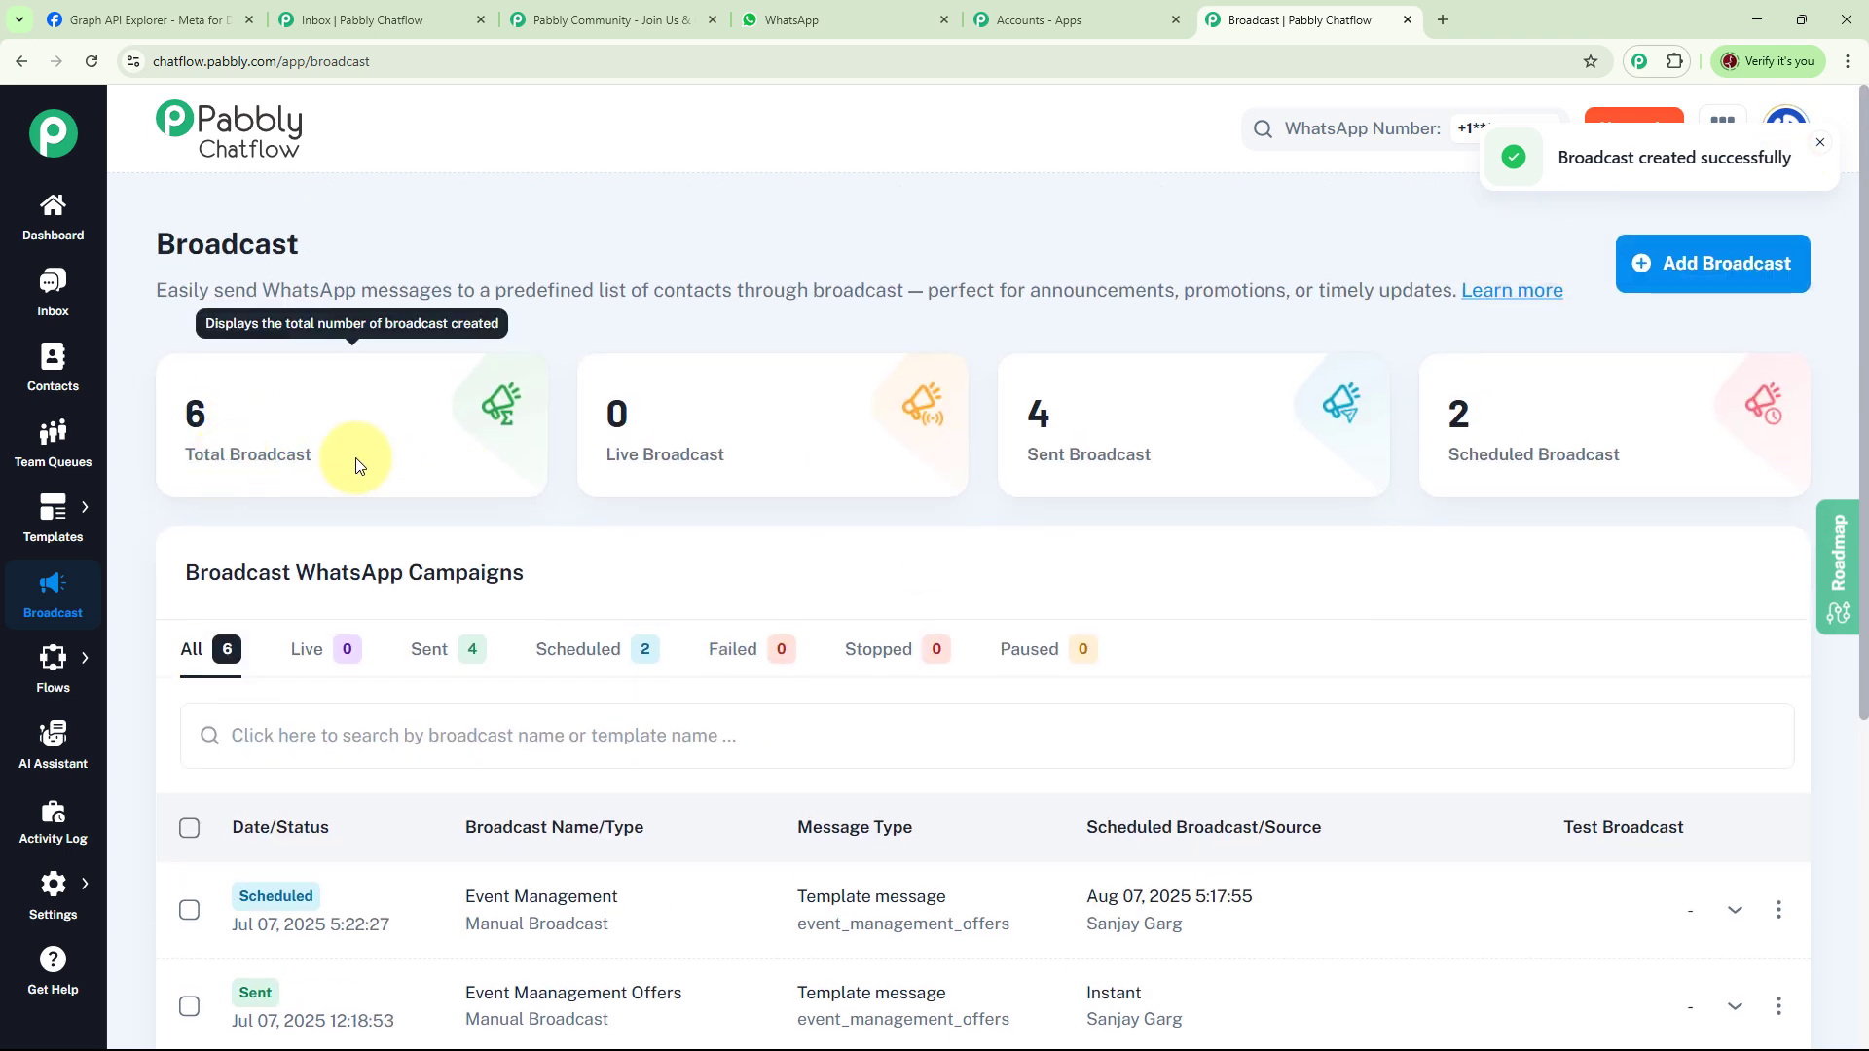
mouse_move(730, 467)
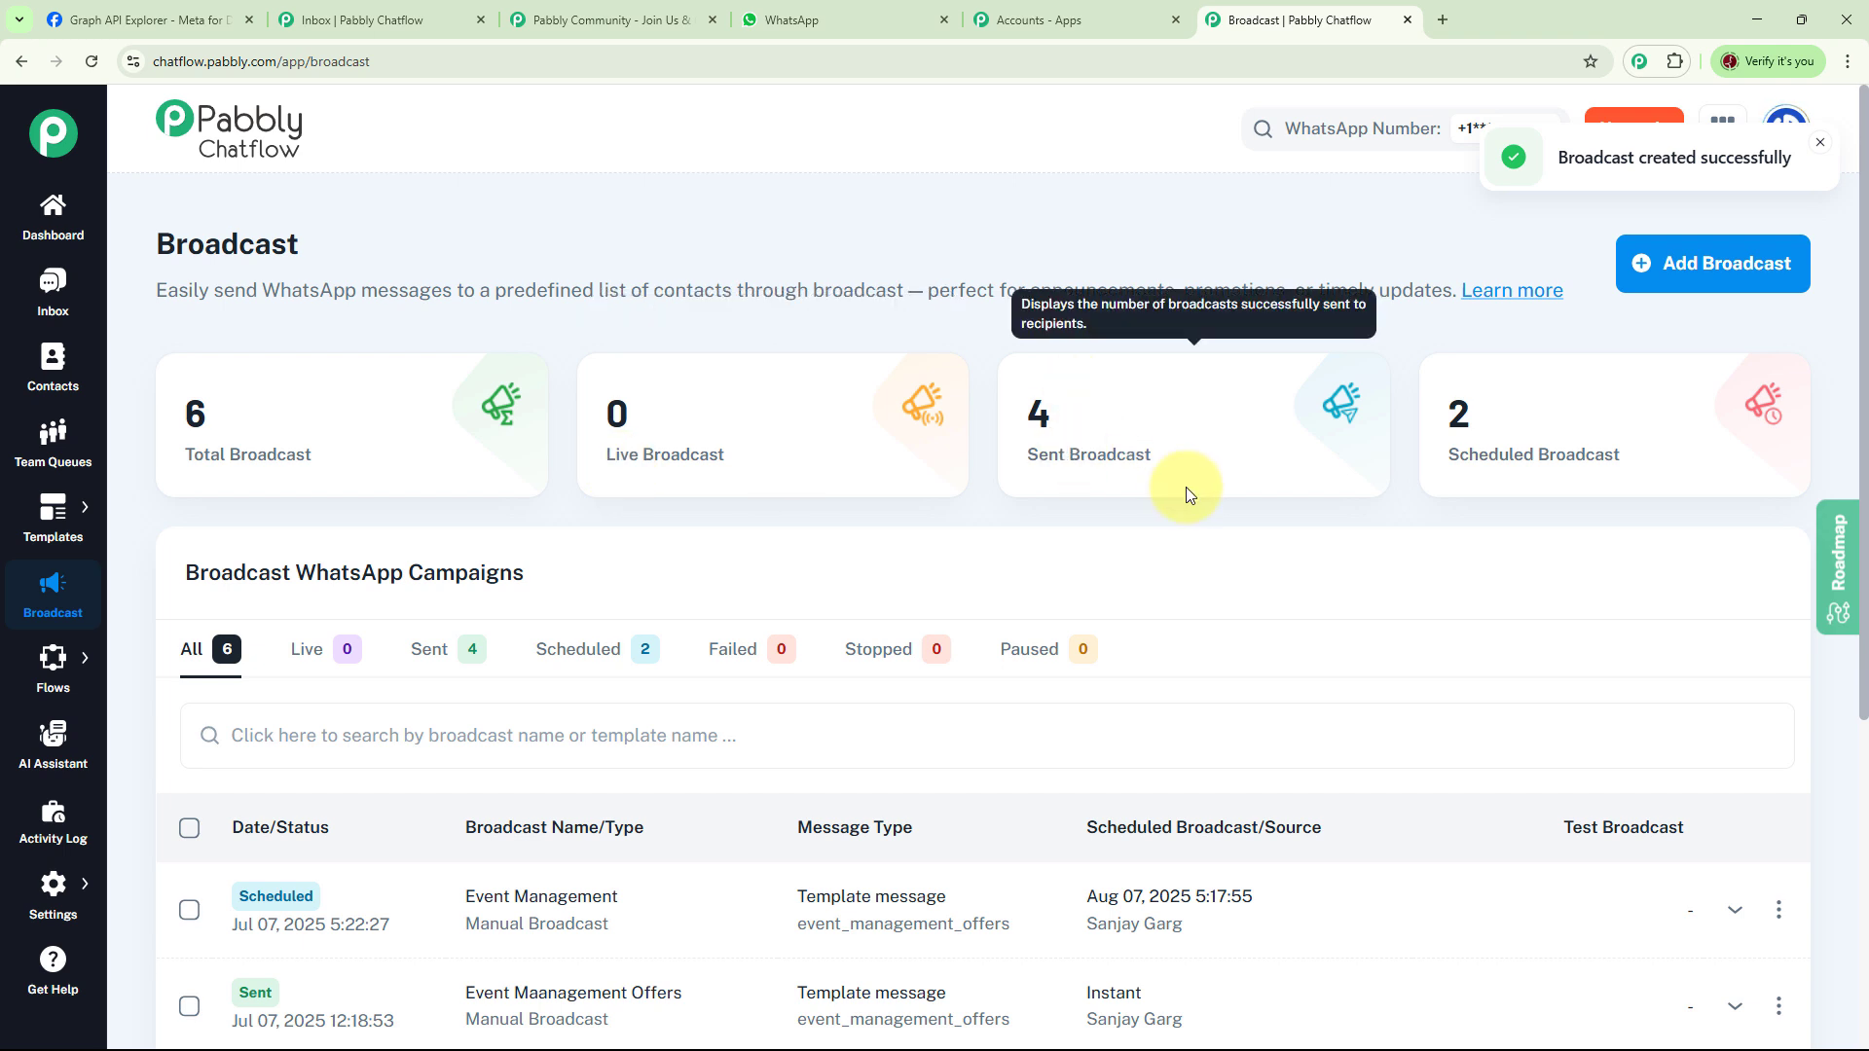
mouse_move(1523, 462)
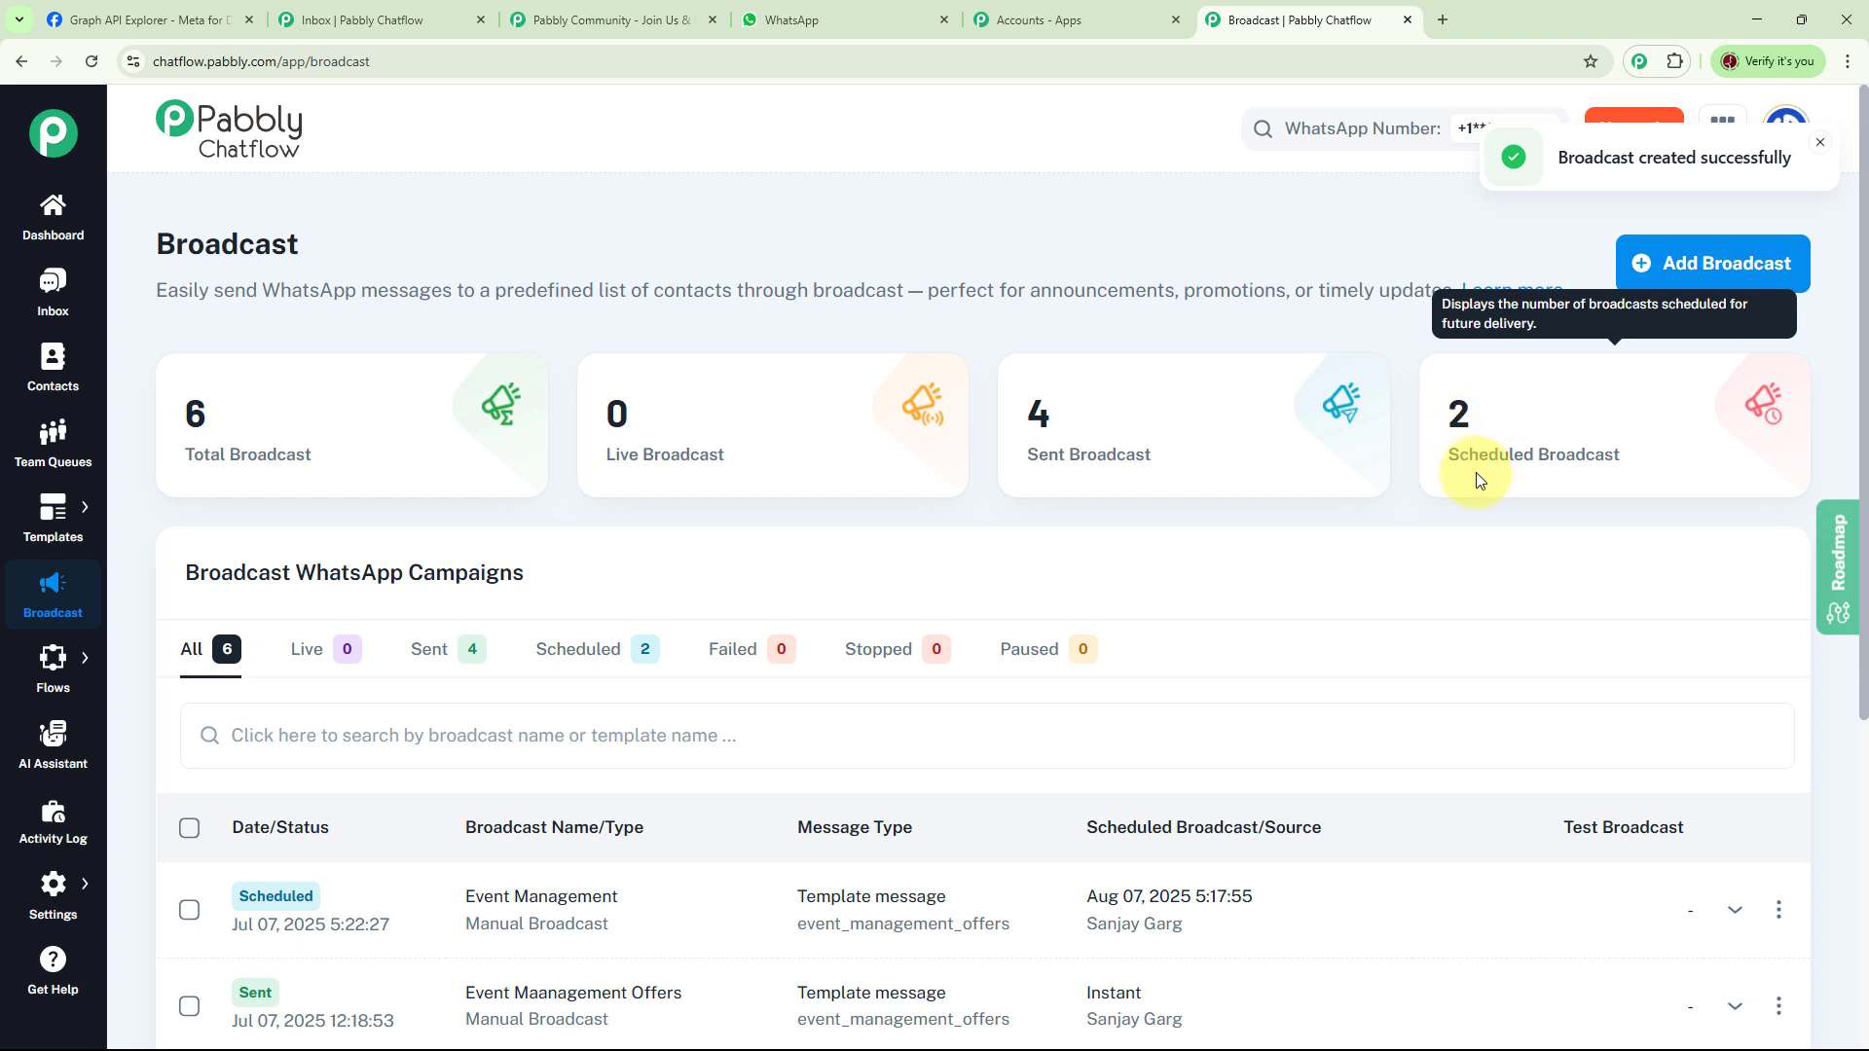
scroll(617, 655, down, 3)
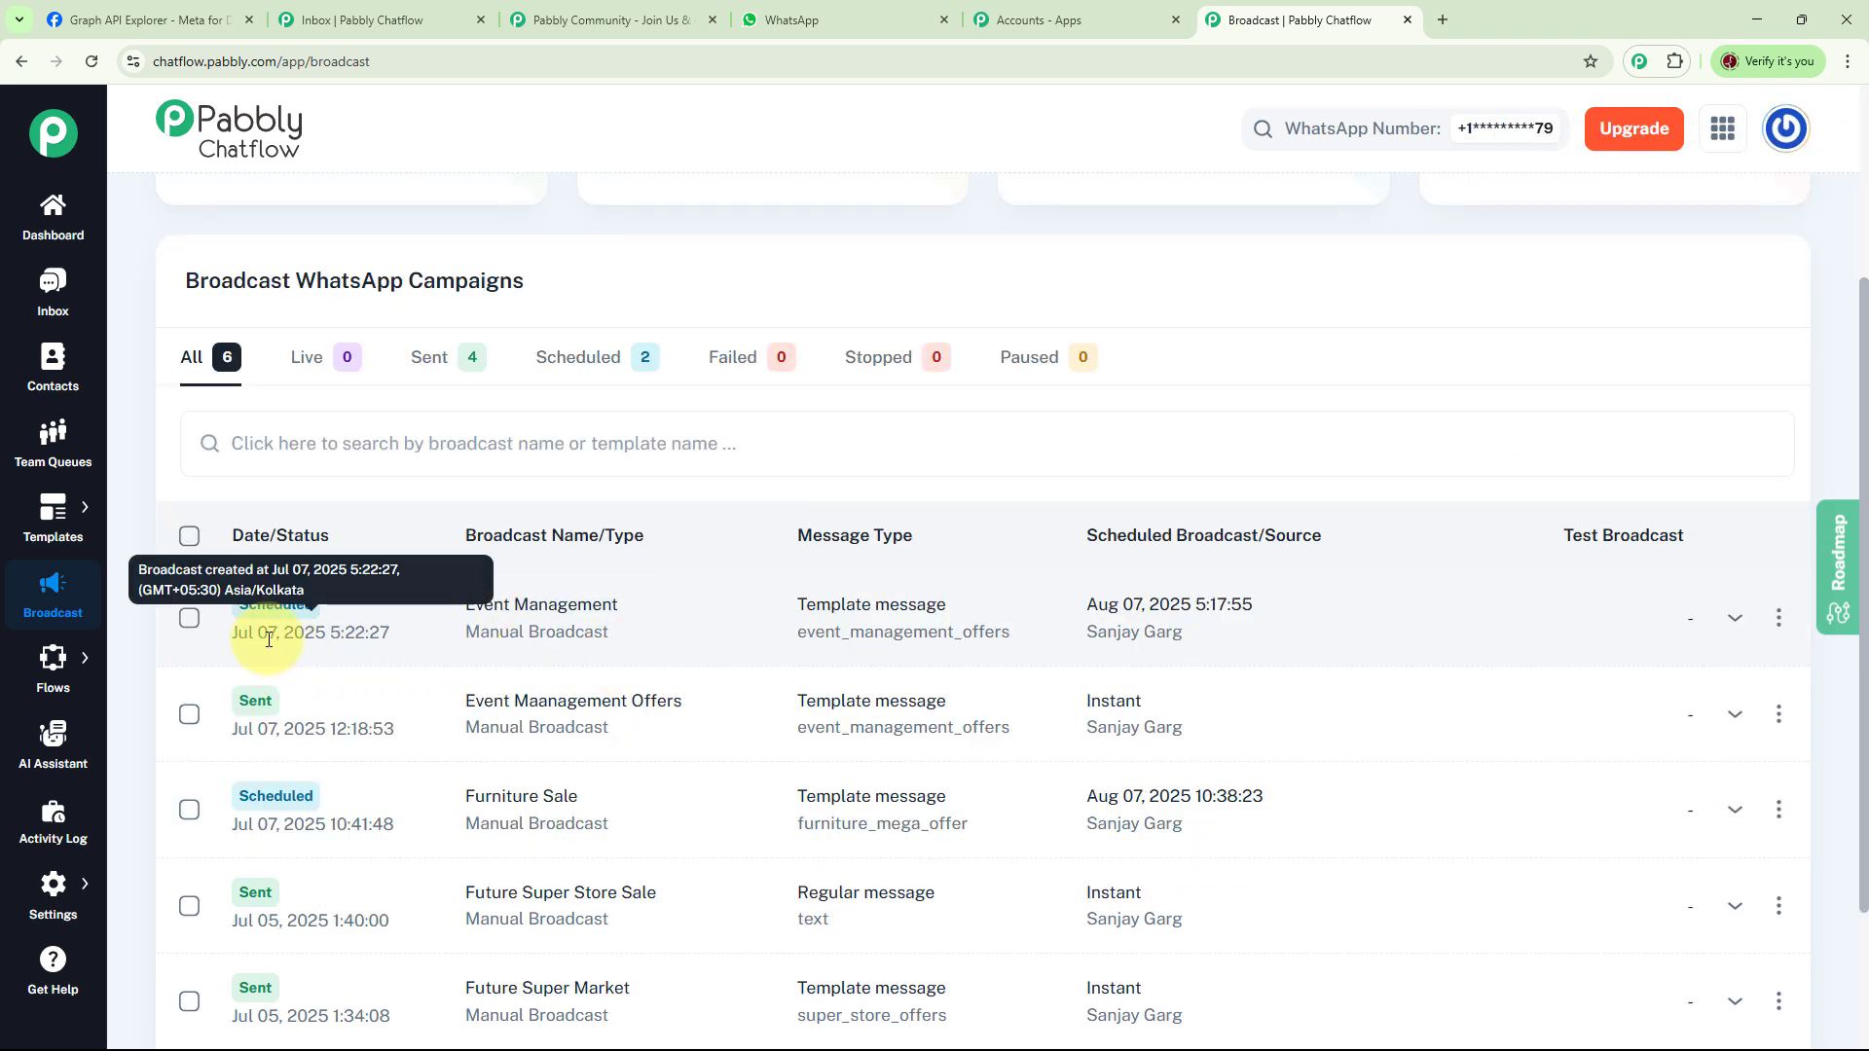
mouse_move(385, 642)
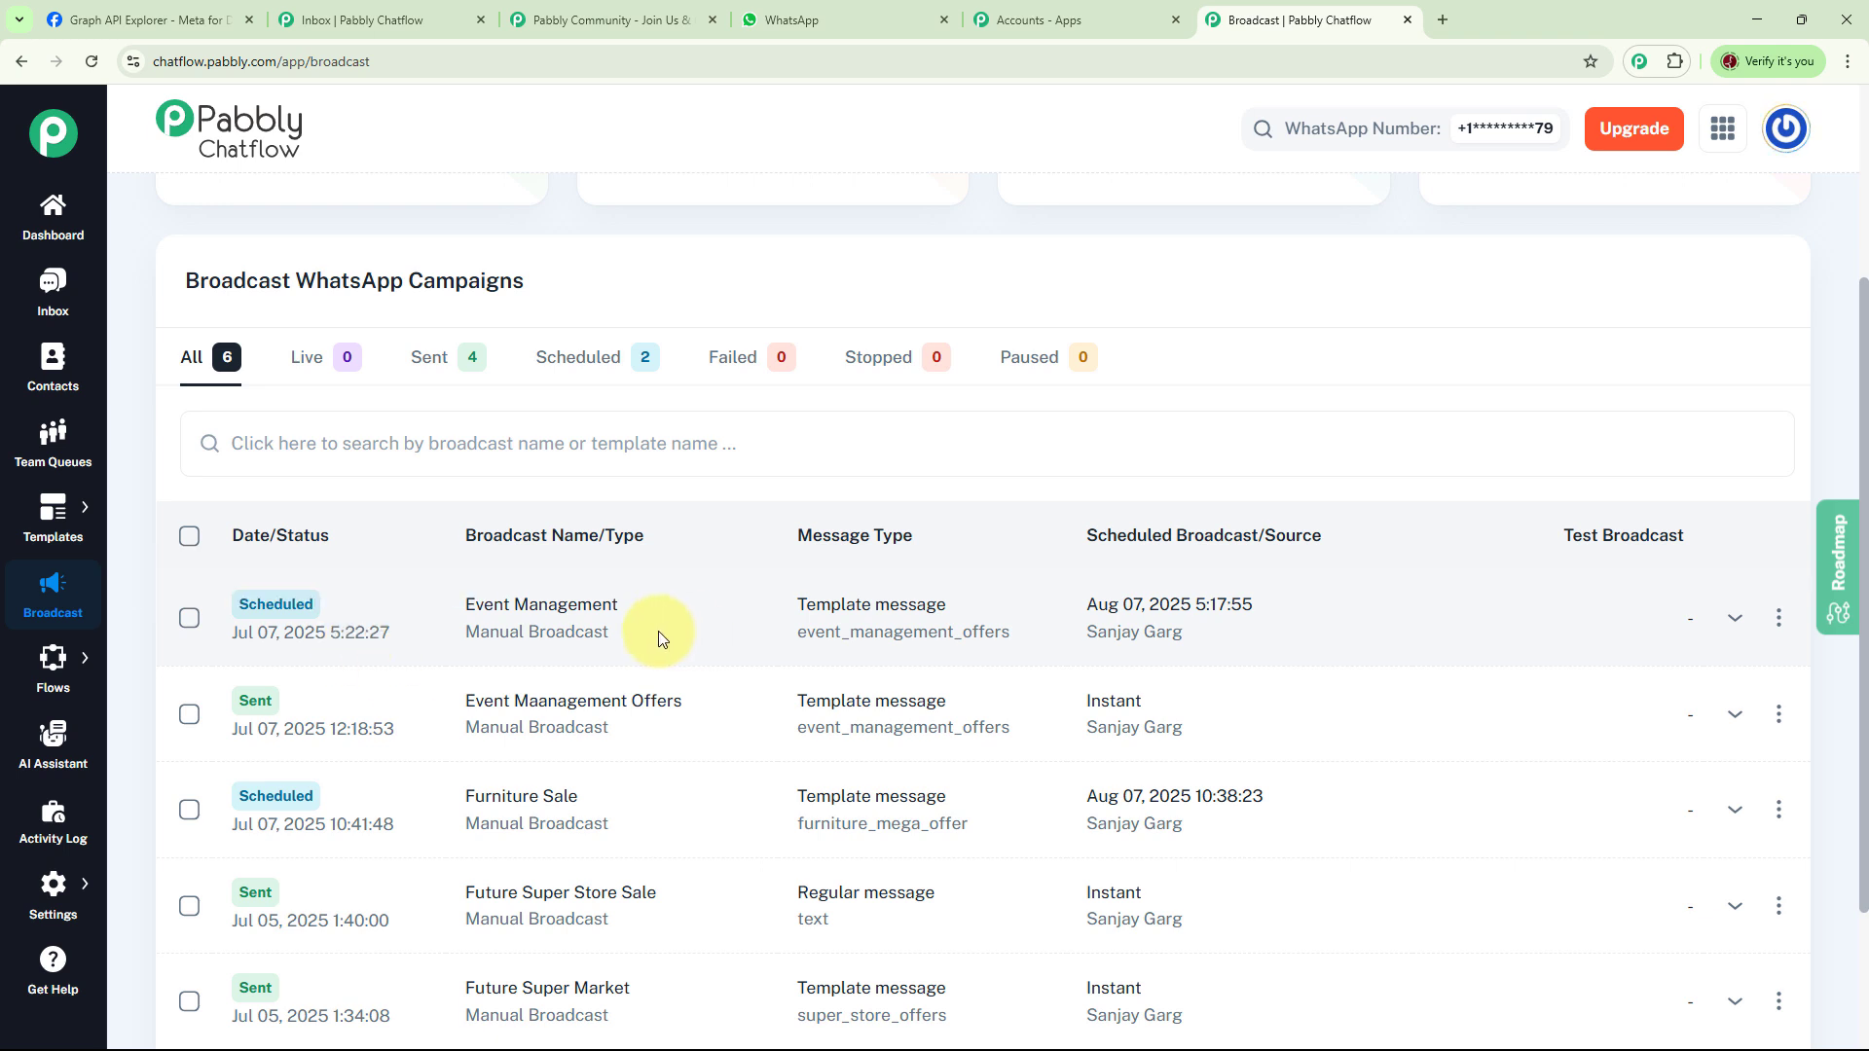
scroll(1021, 672, up, 3)
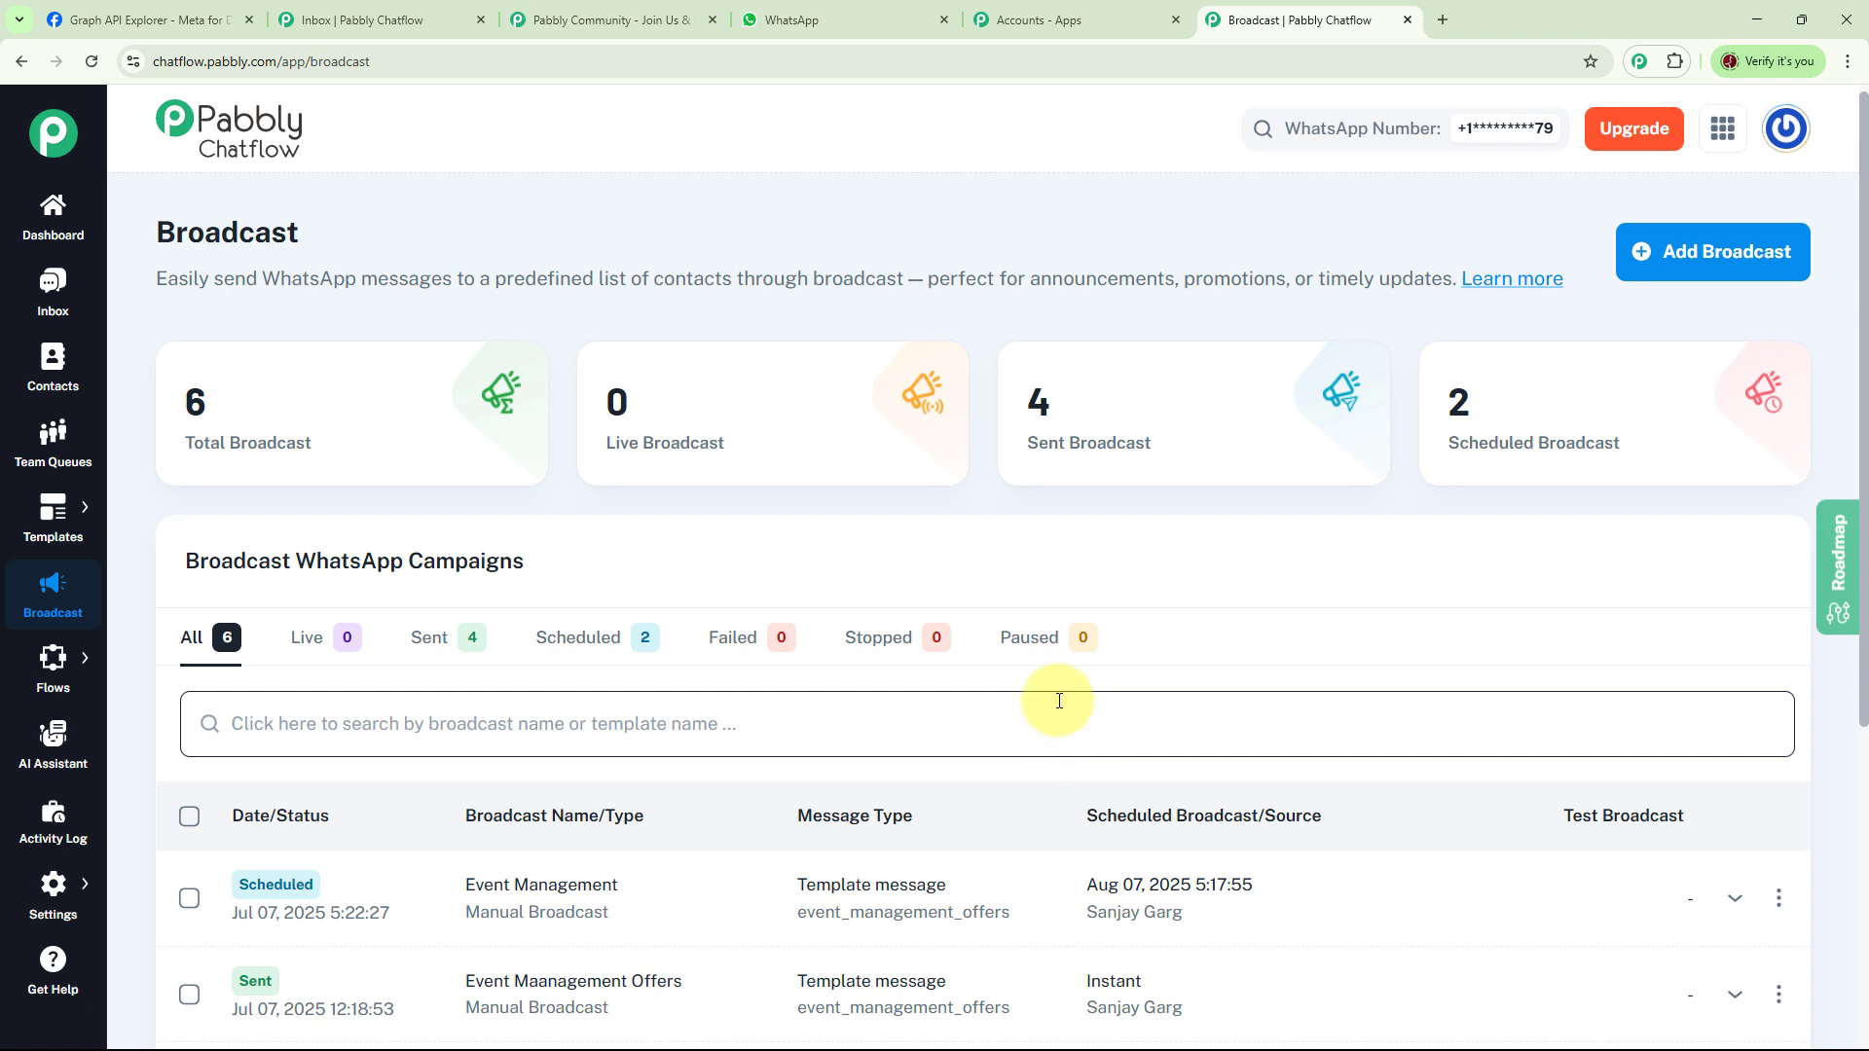
Open the templates list, show 25 rows per page, and look through the existing message templates.
mouse_move(51, 547)
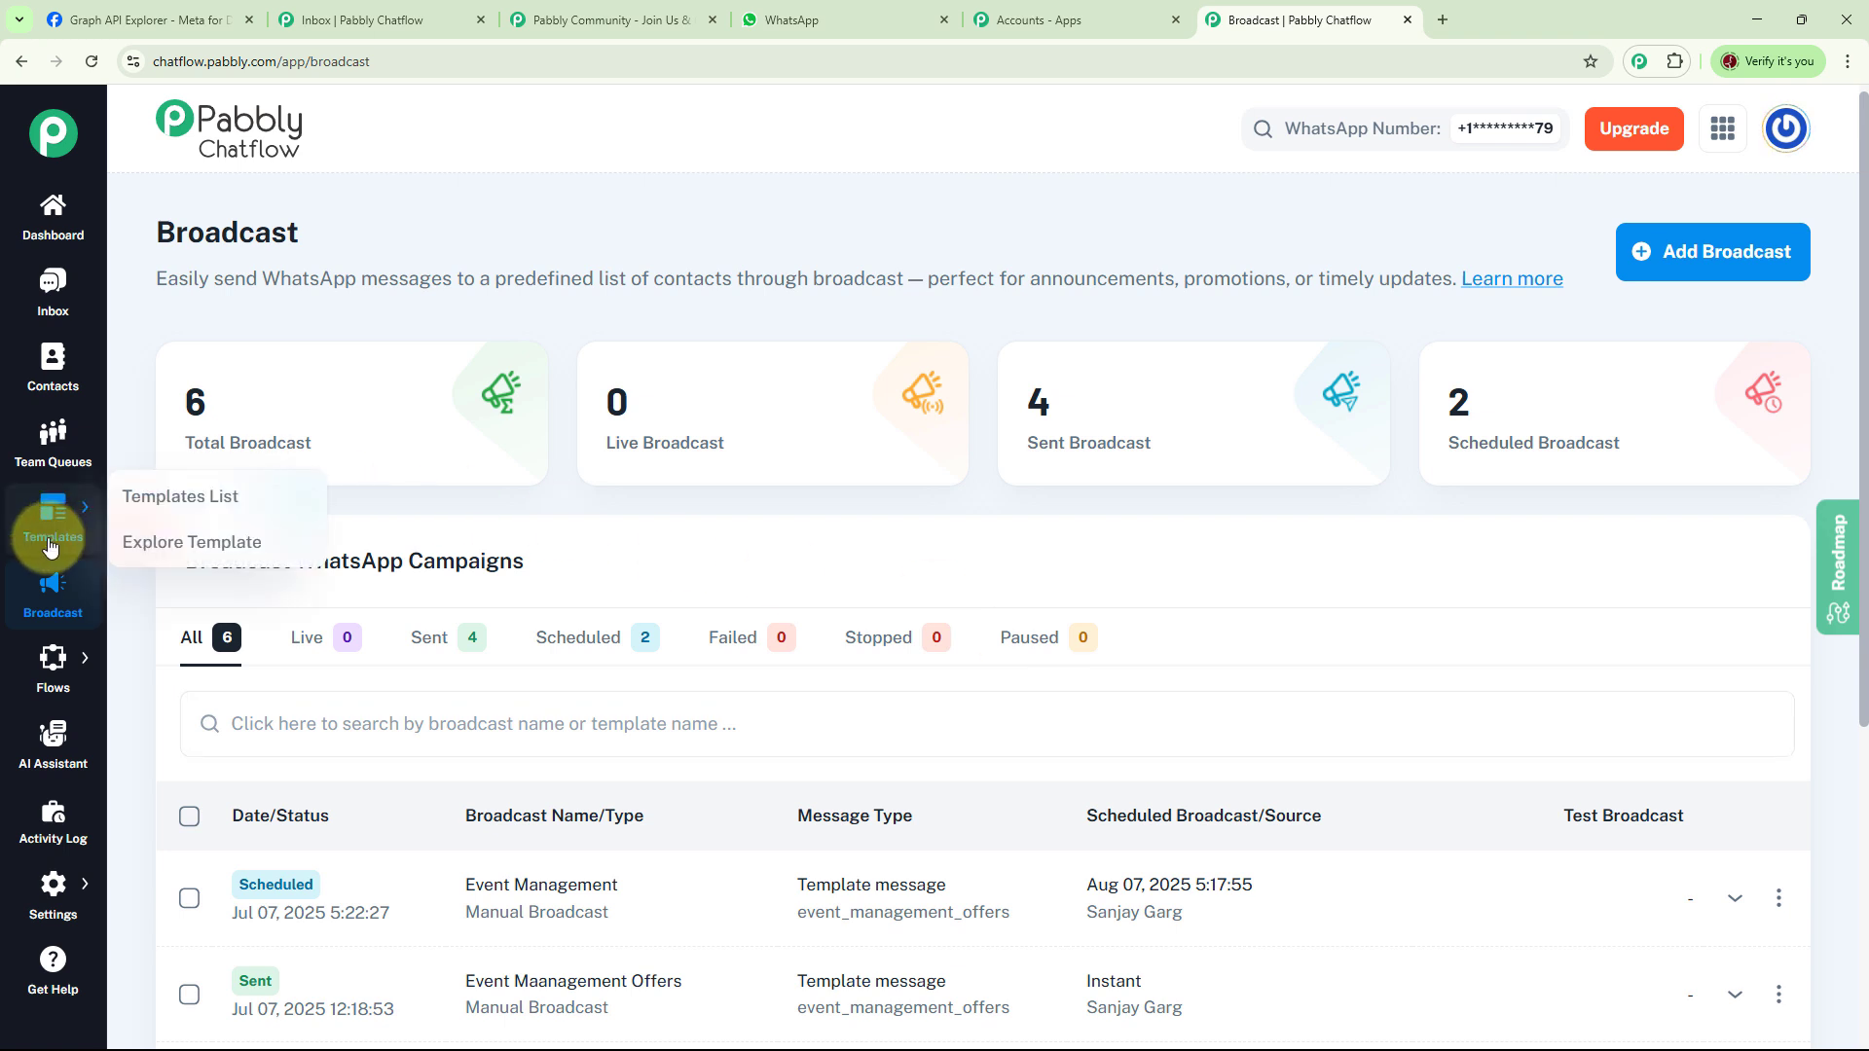
click(152, 495)
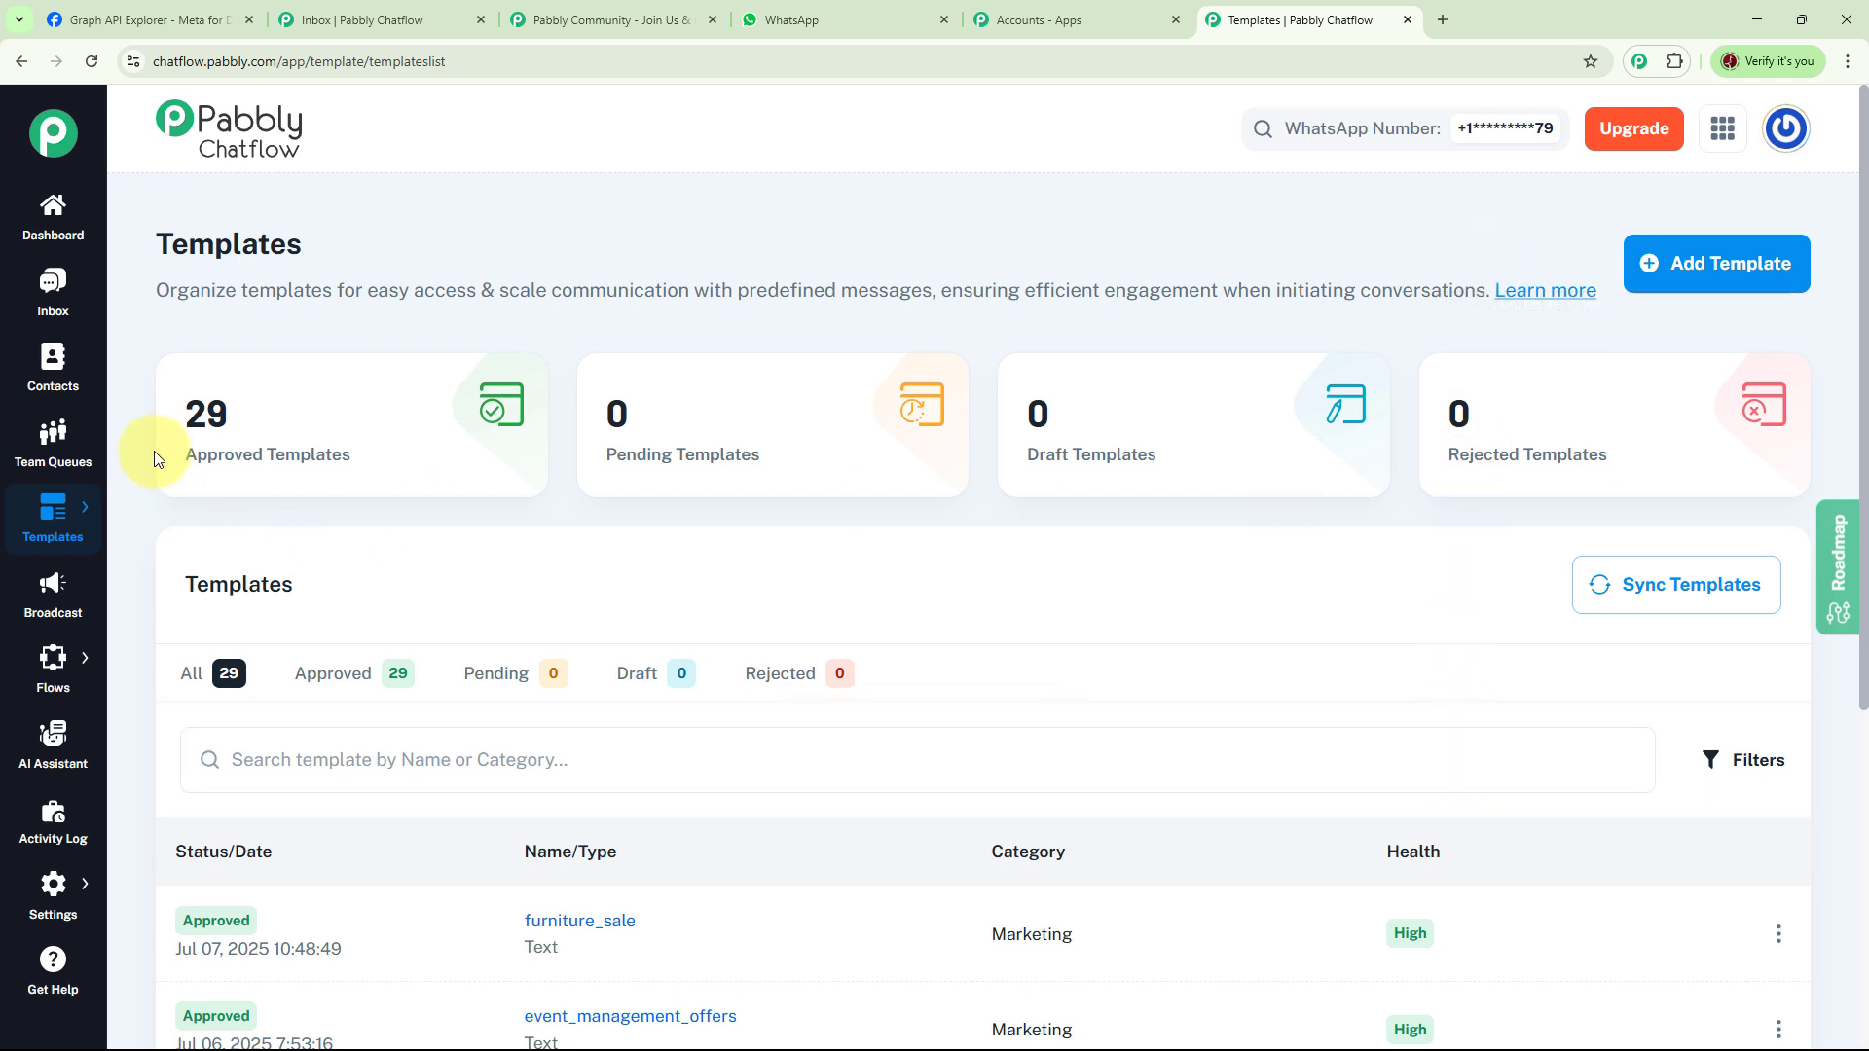
mouse_move(226, 471)
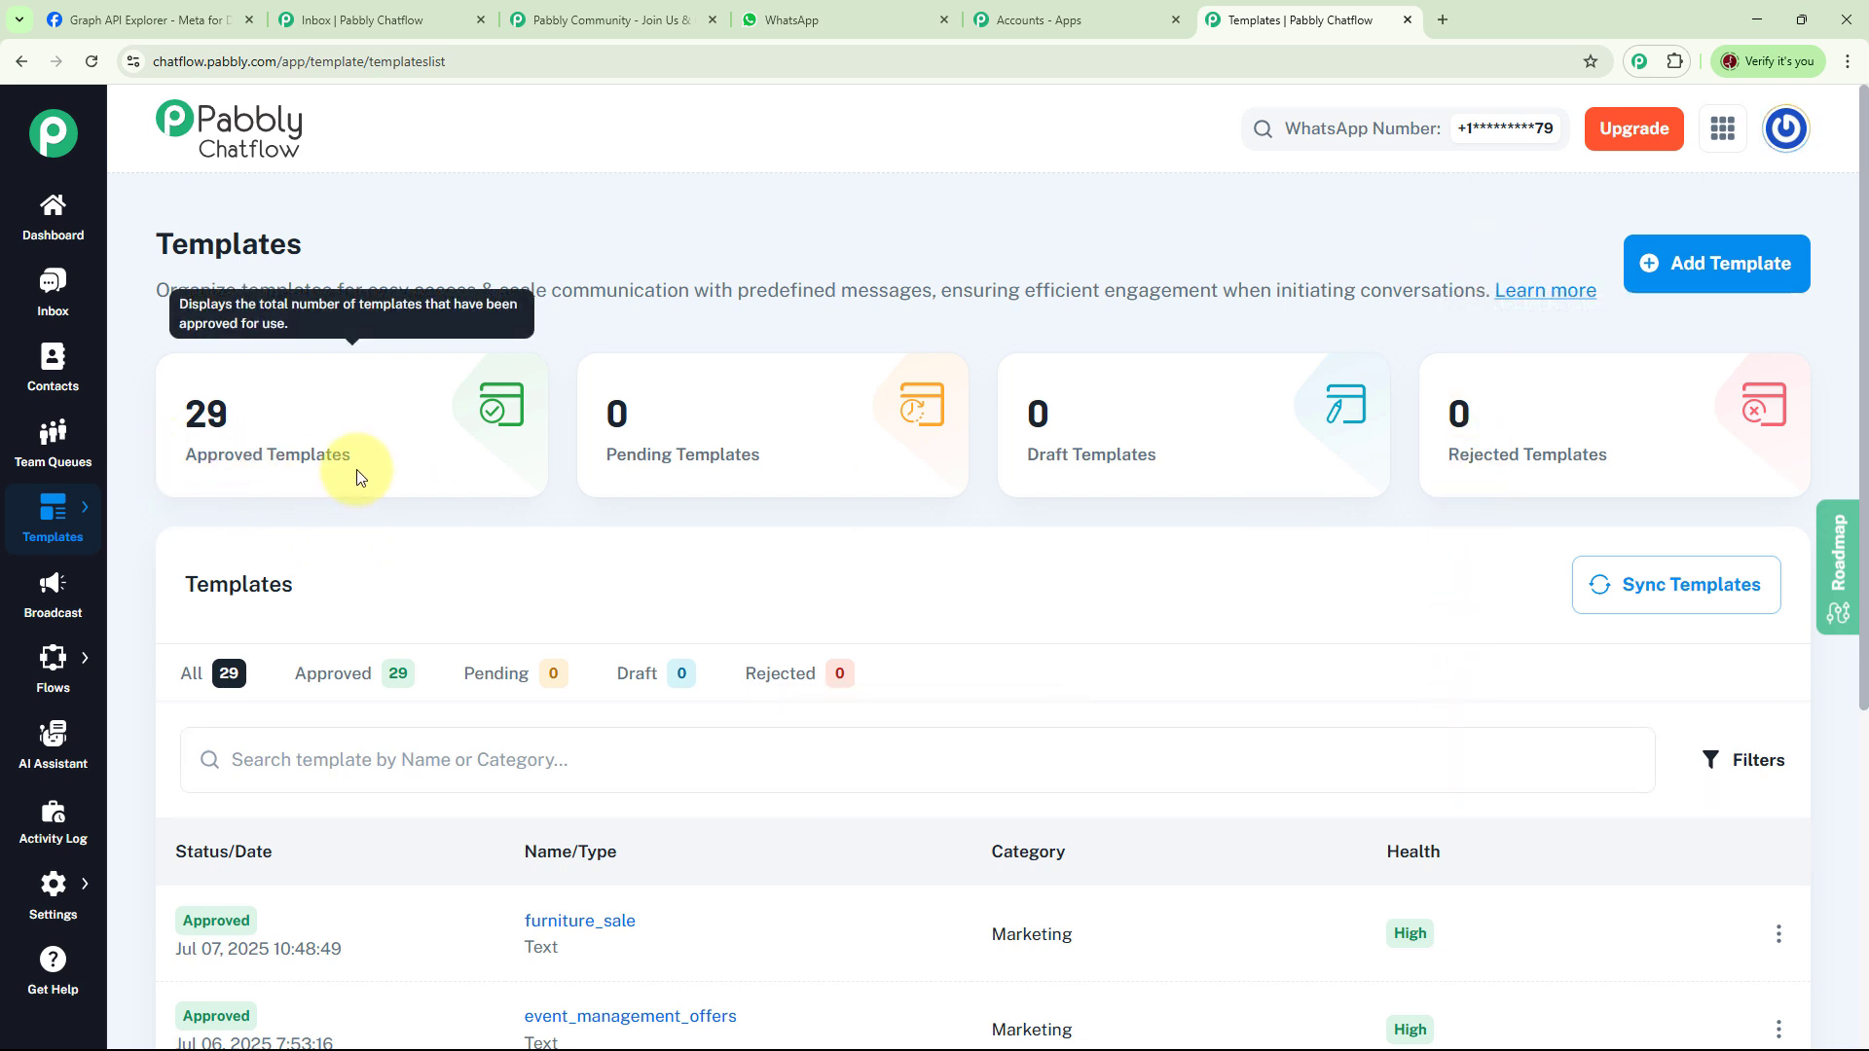
mouse_move(1124, 487)
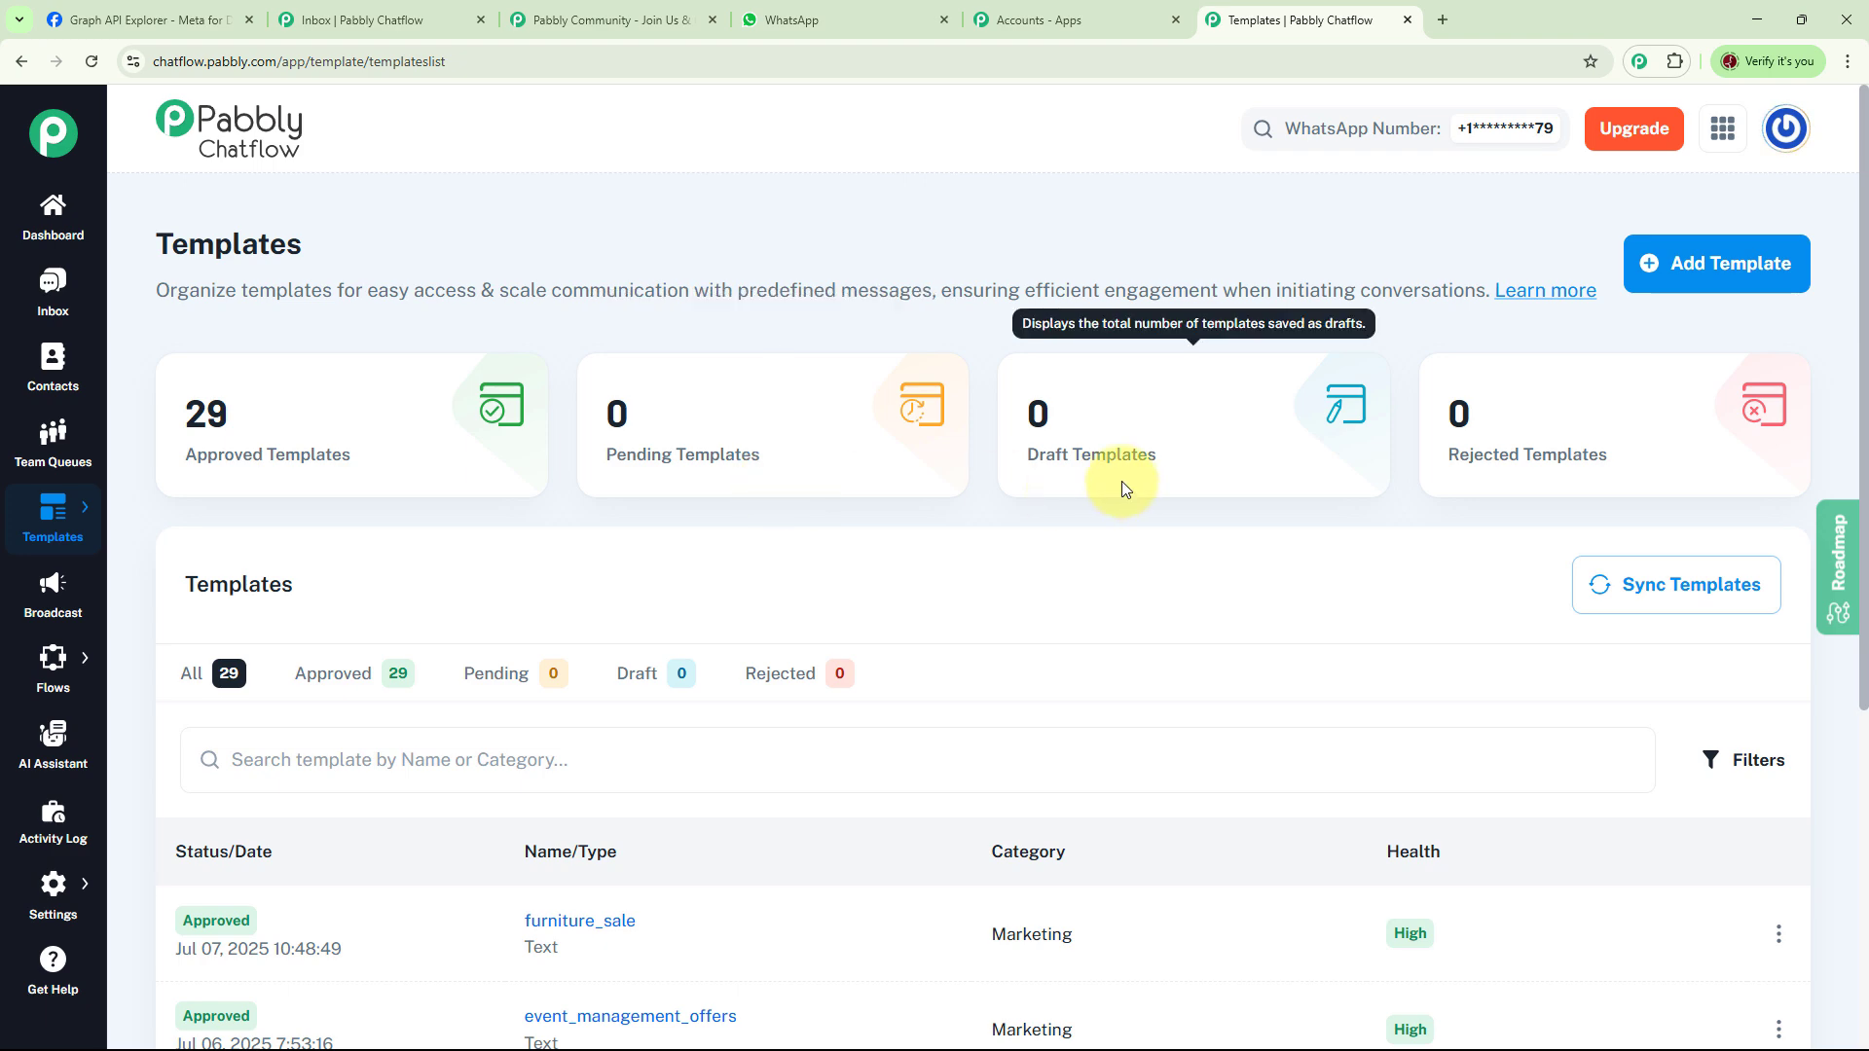
scroll(1228, 543, down, 3)
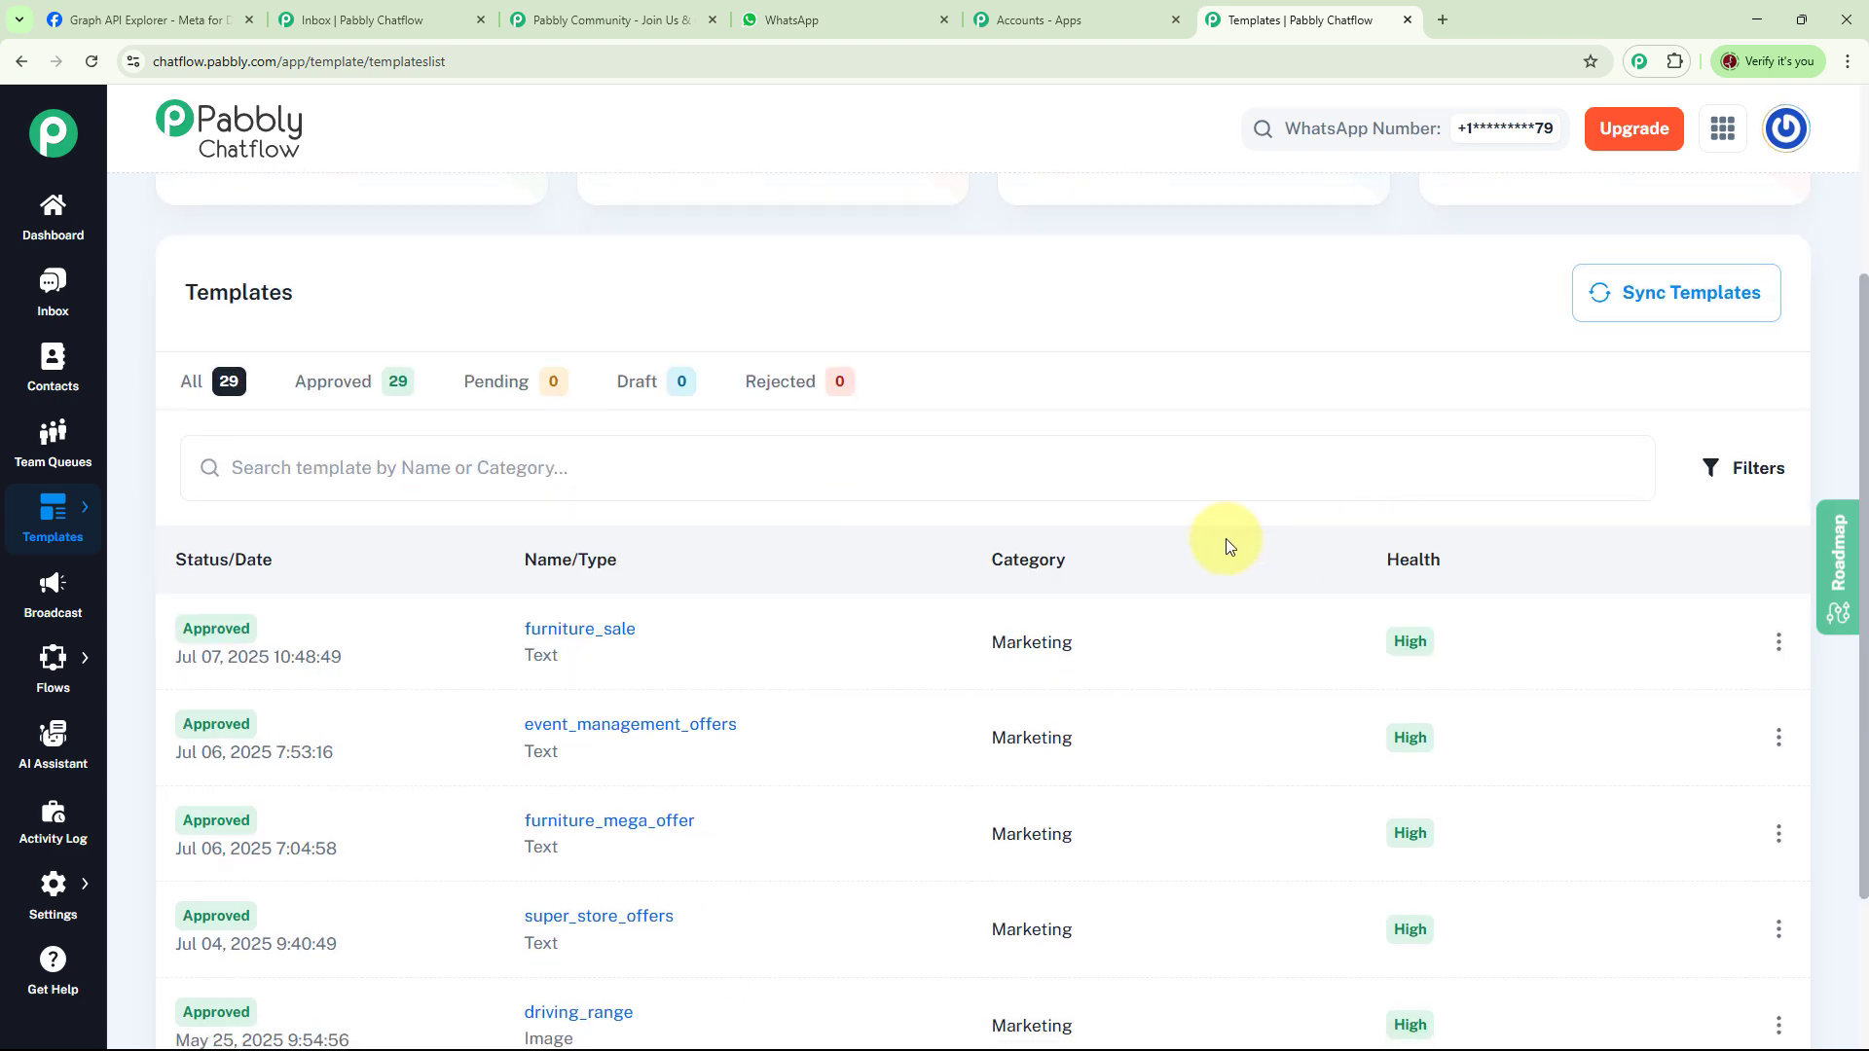
scroll(1225, 540, down, 3)
click(1555, 883)
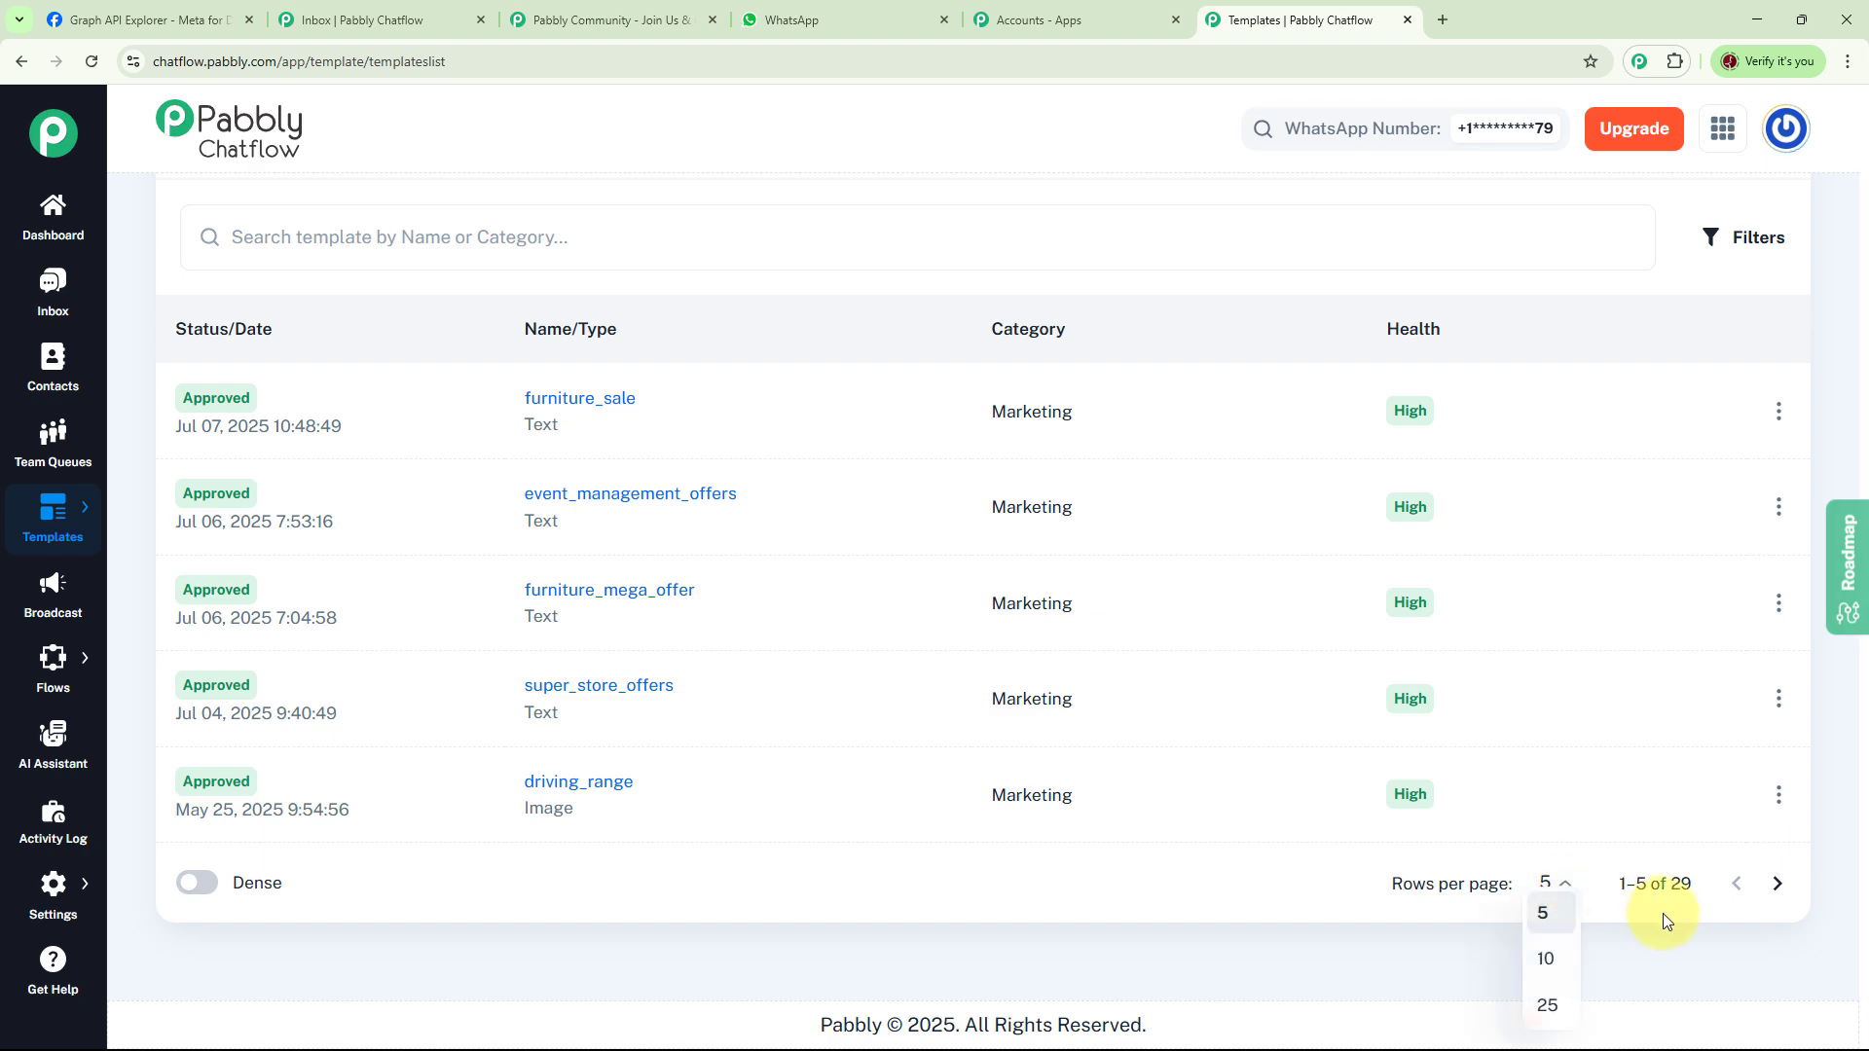
click(1552, 1017)
scroll(1159, 701, up, 10)
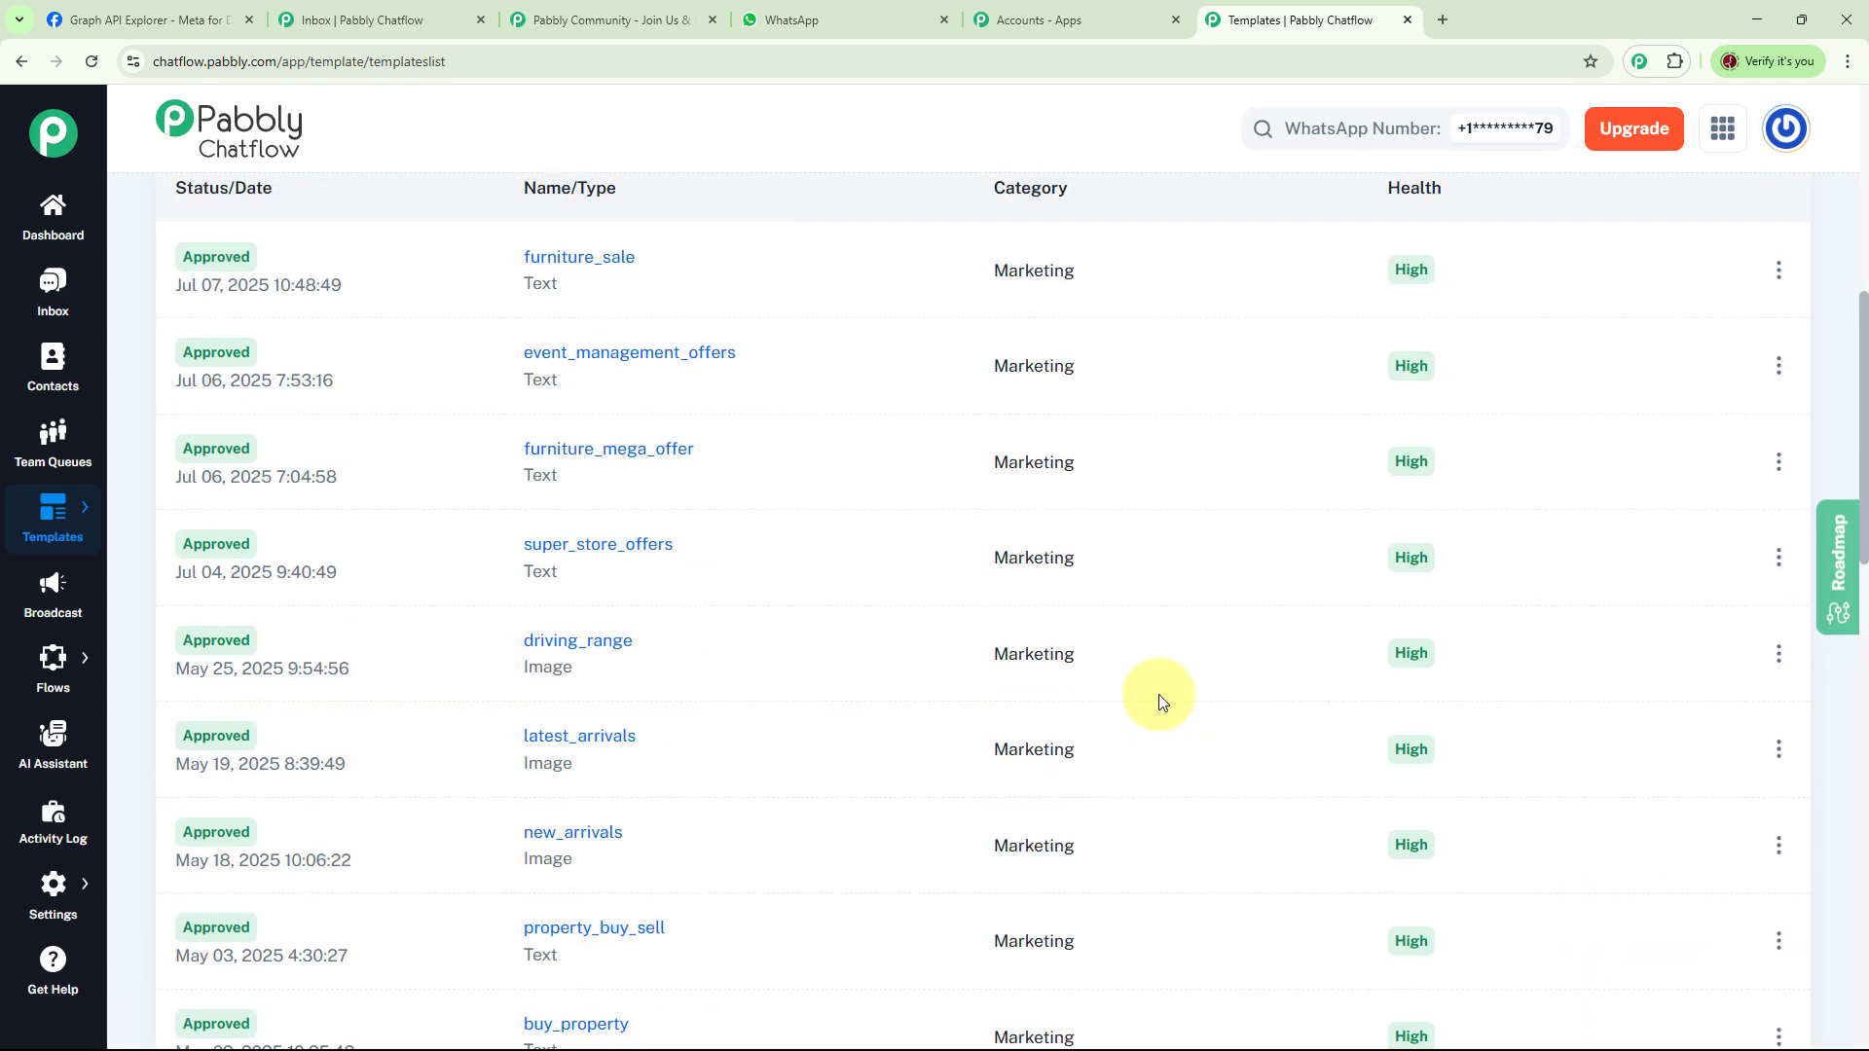
scroll(1159, 698, up, 5)
scroll(903, 668, down, 5)
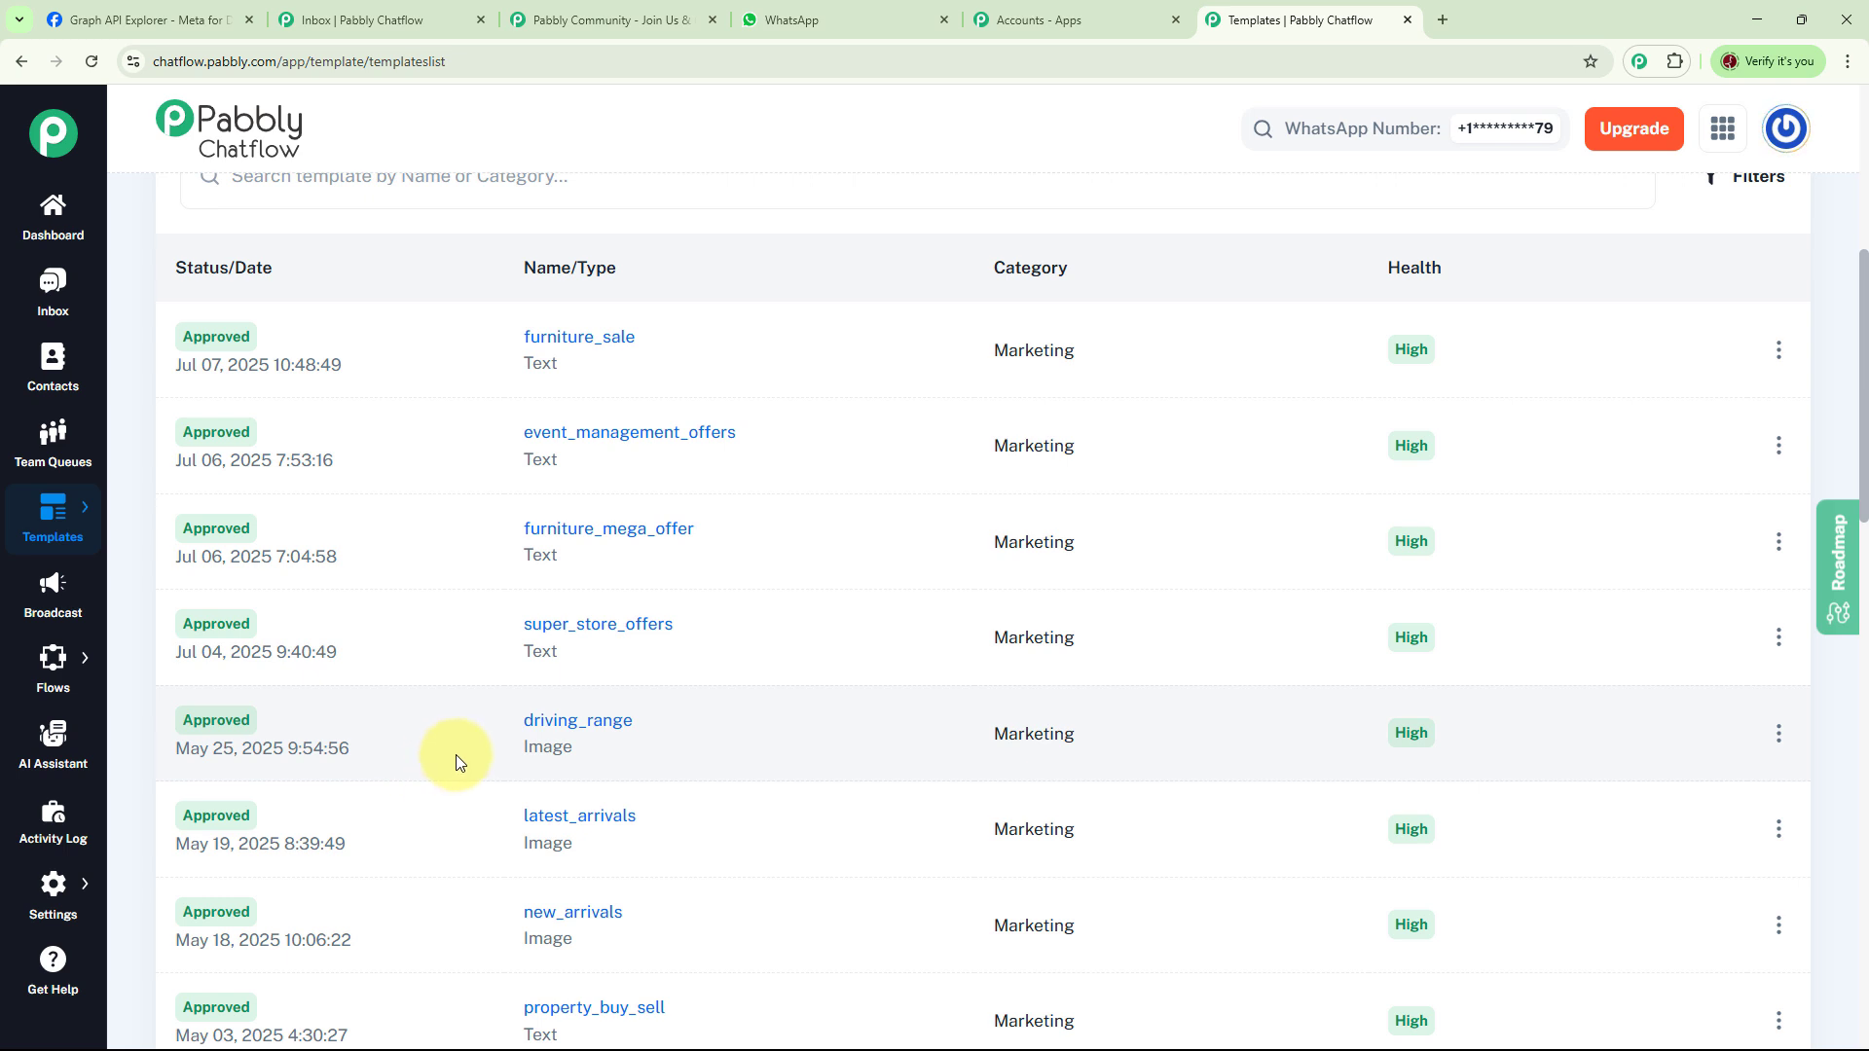
scroll(456, 756, up, 6)
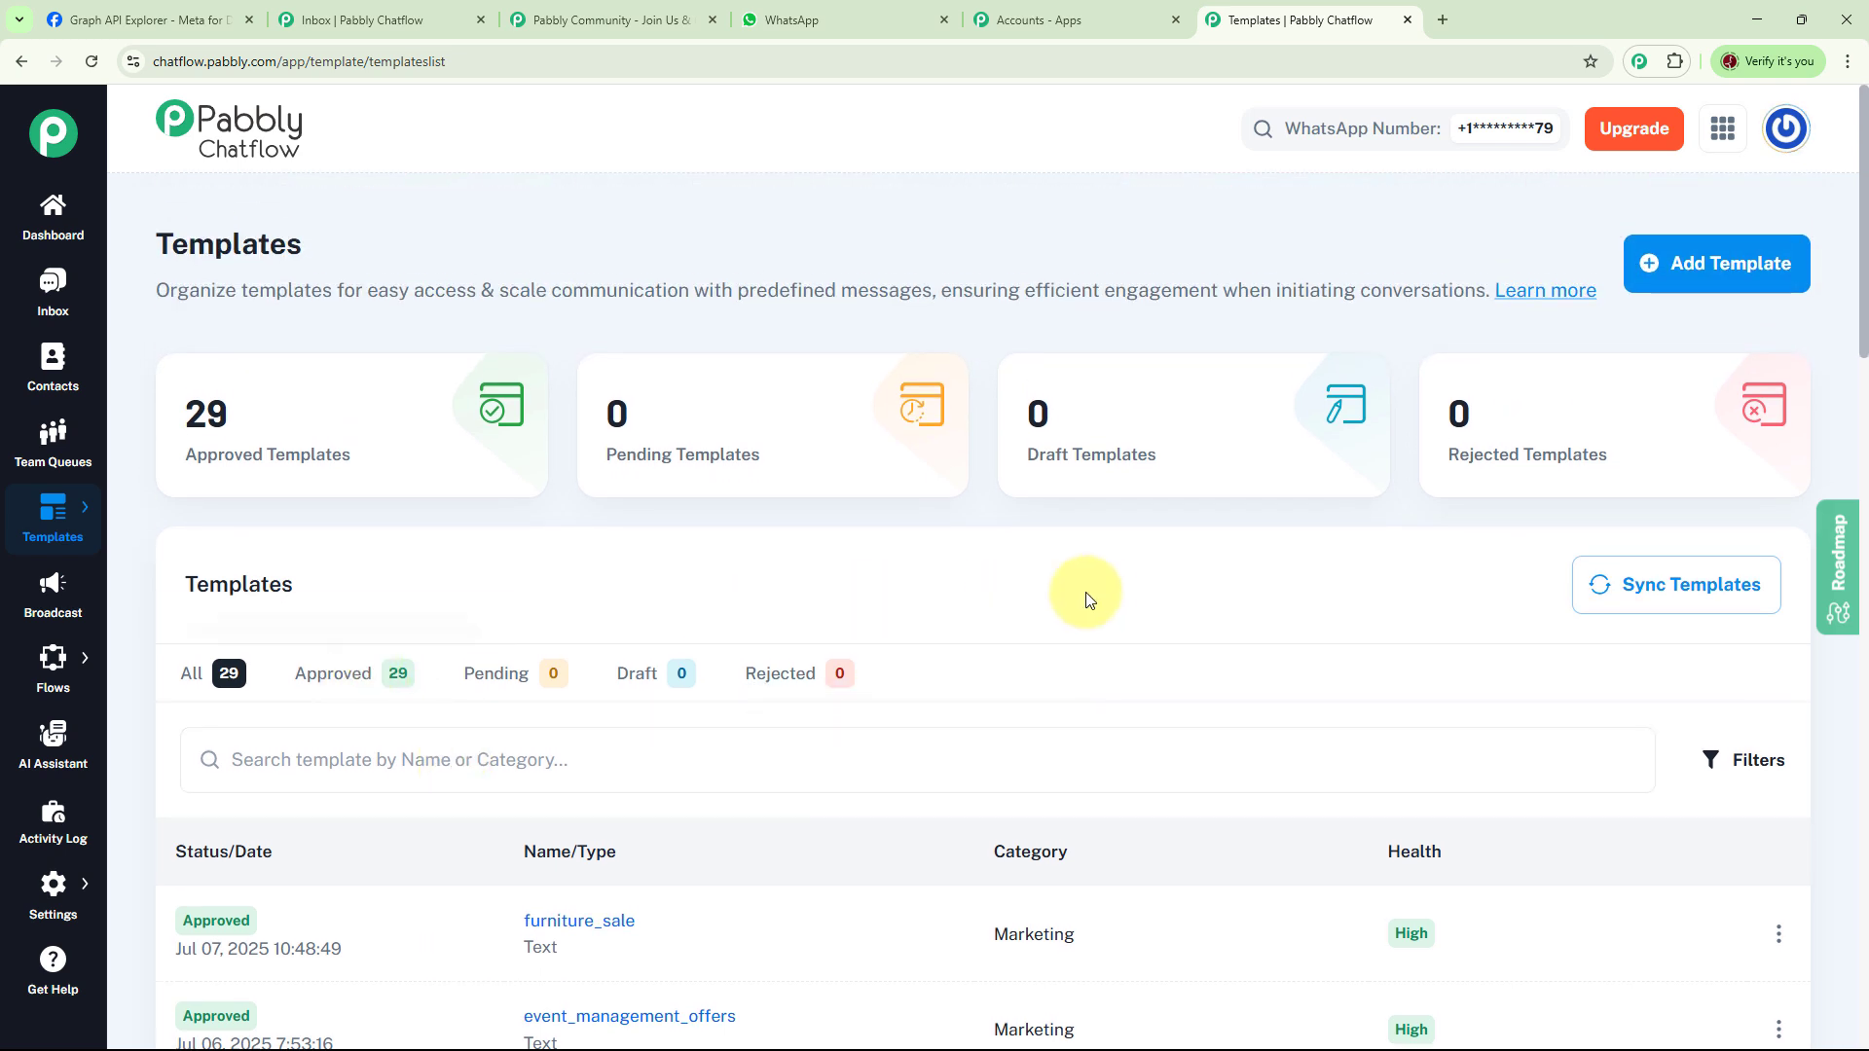
Start a new template in the Marketing category, name it "eventmanagement", and set its language to English.
click(1694, 260)
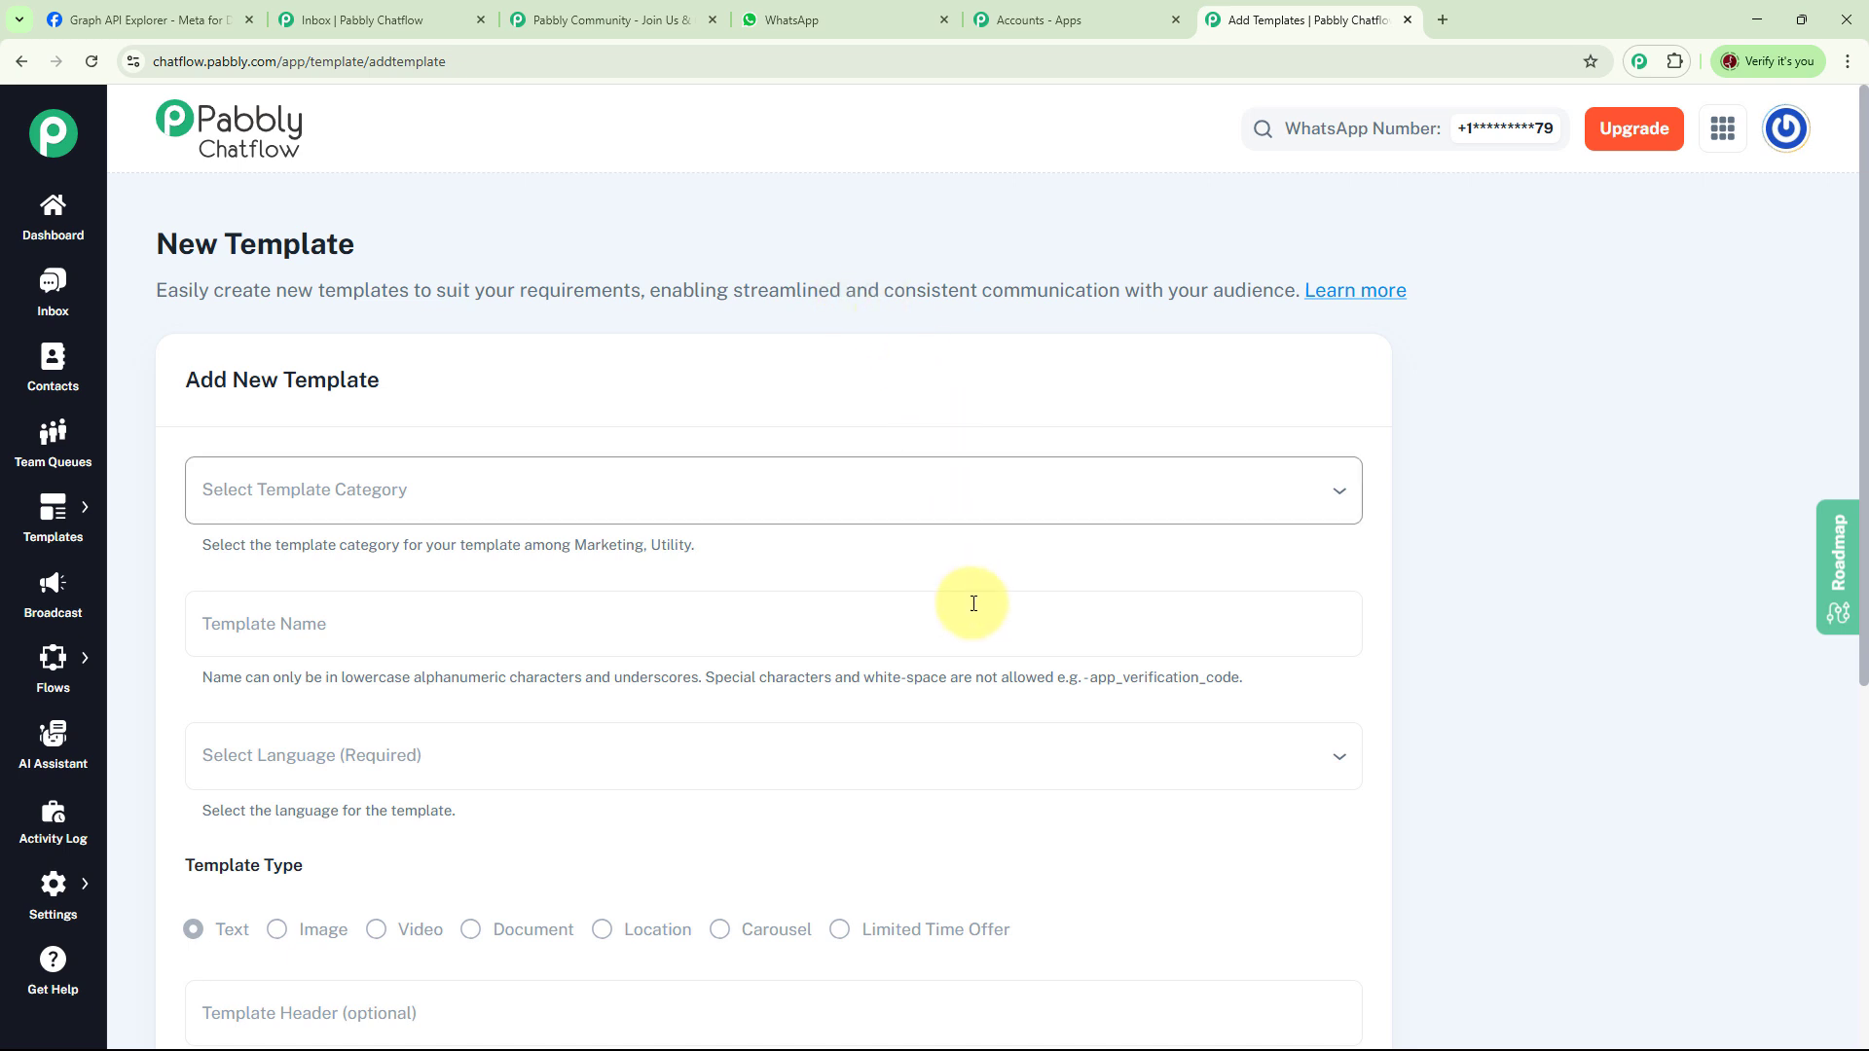
click(605, 500)
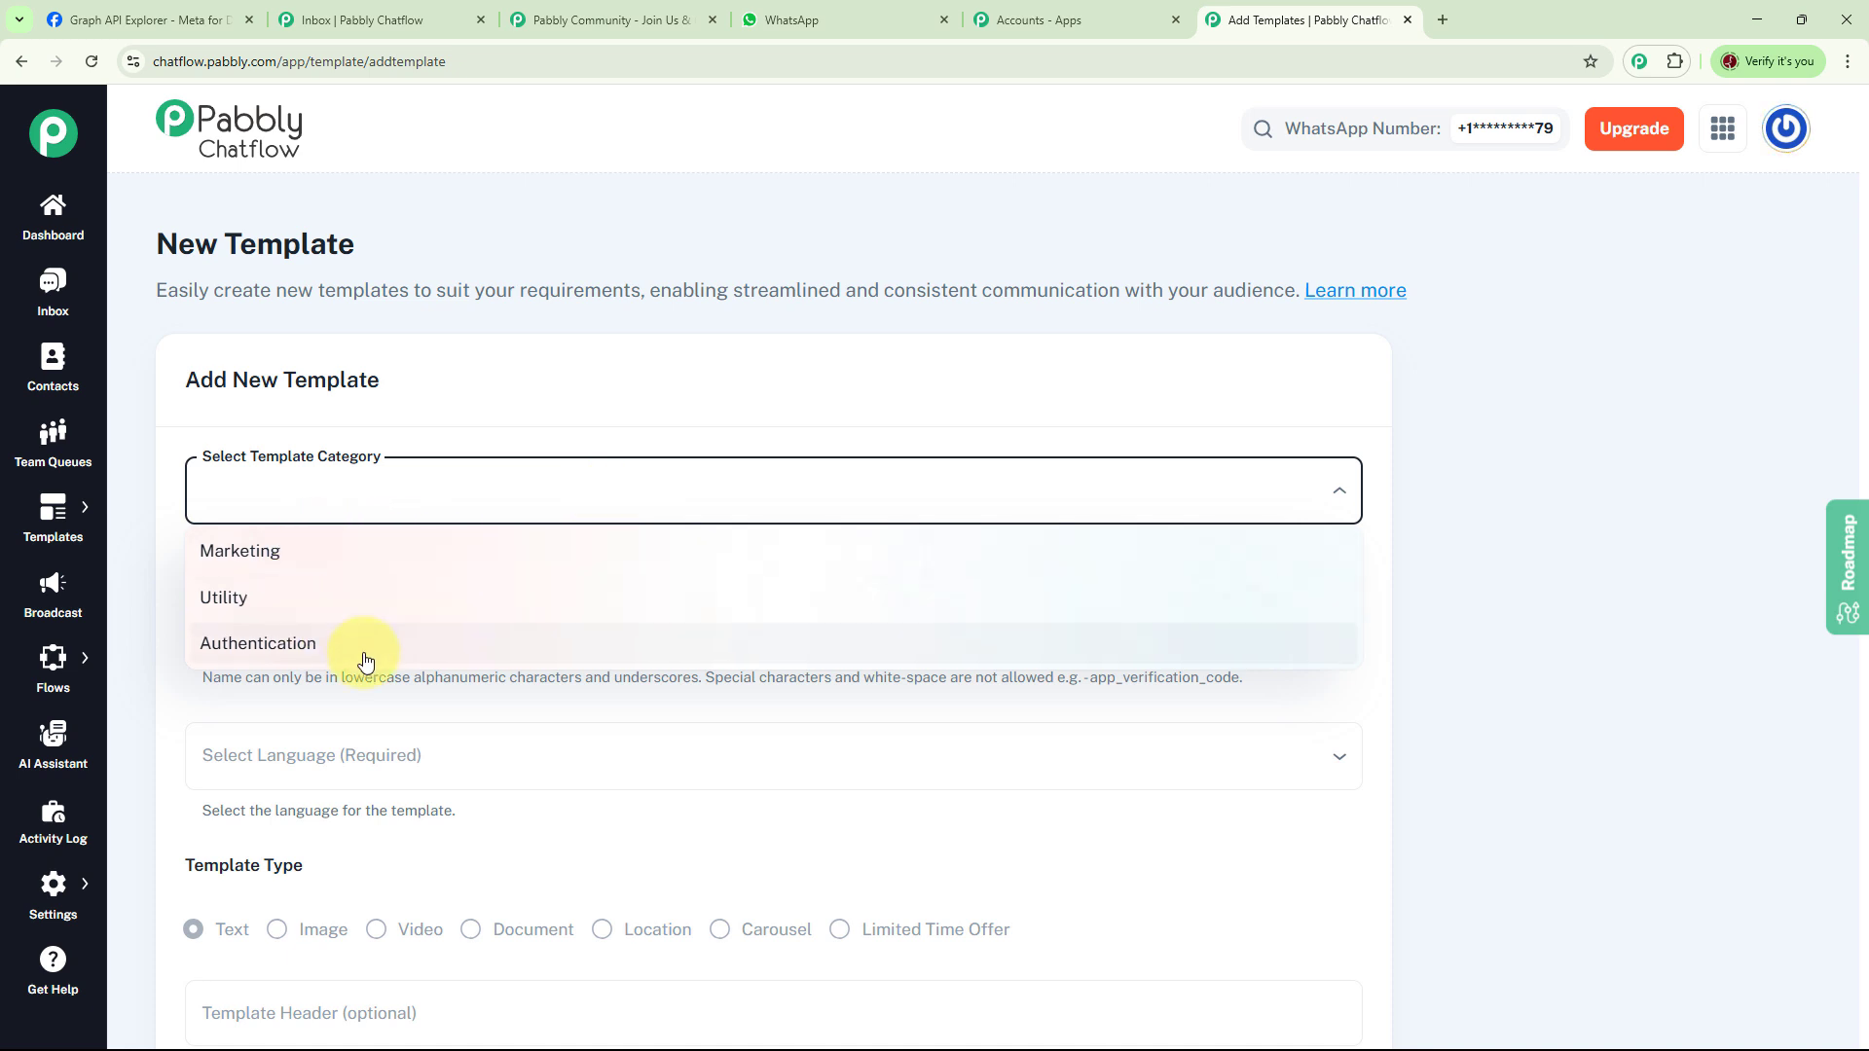
click(276, 552)
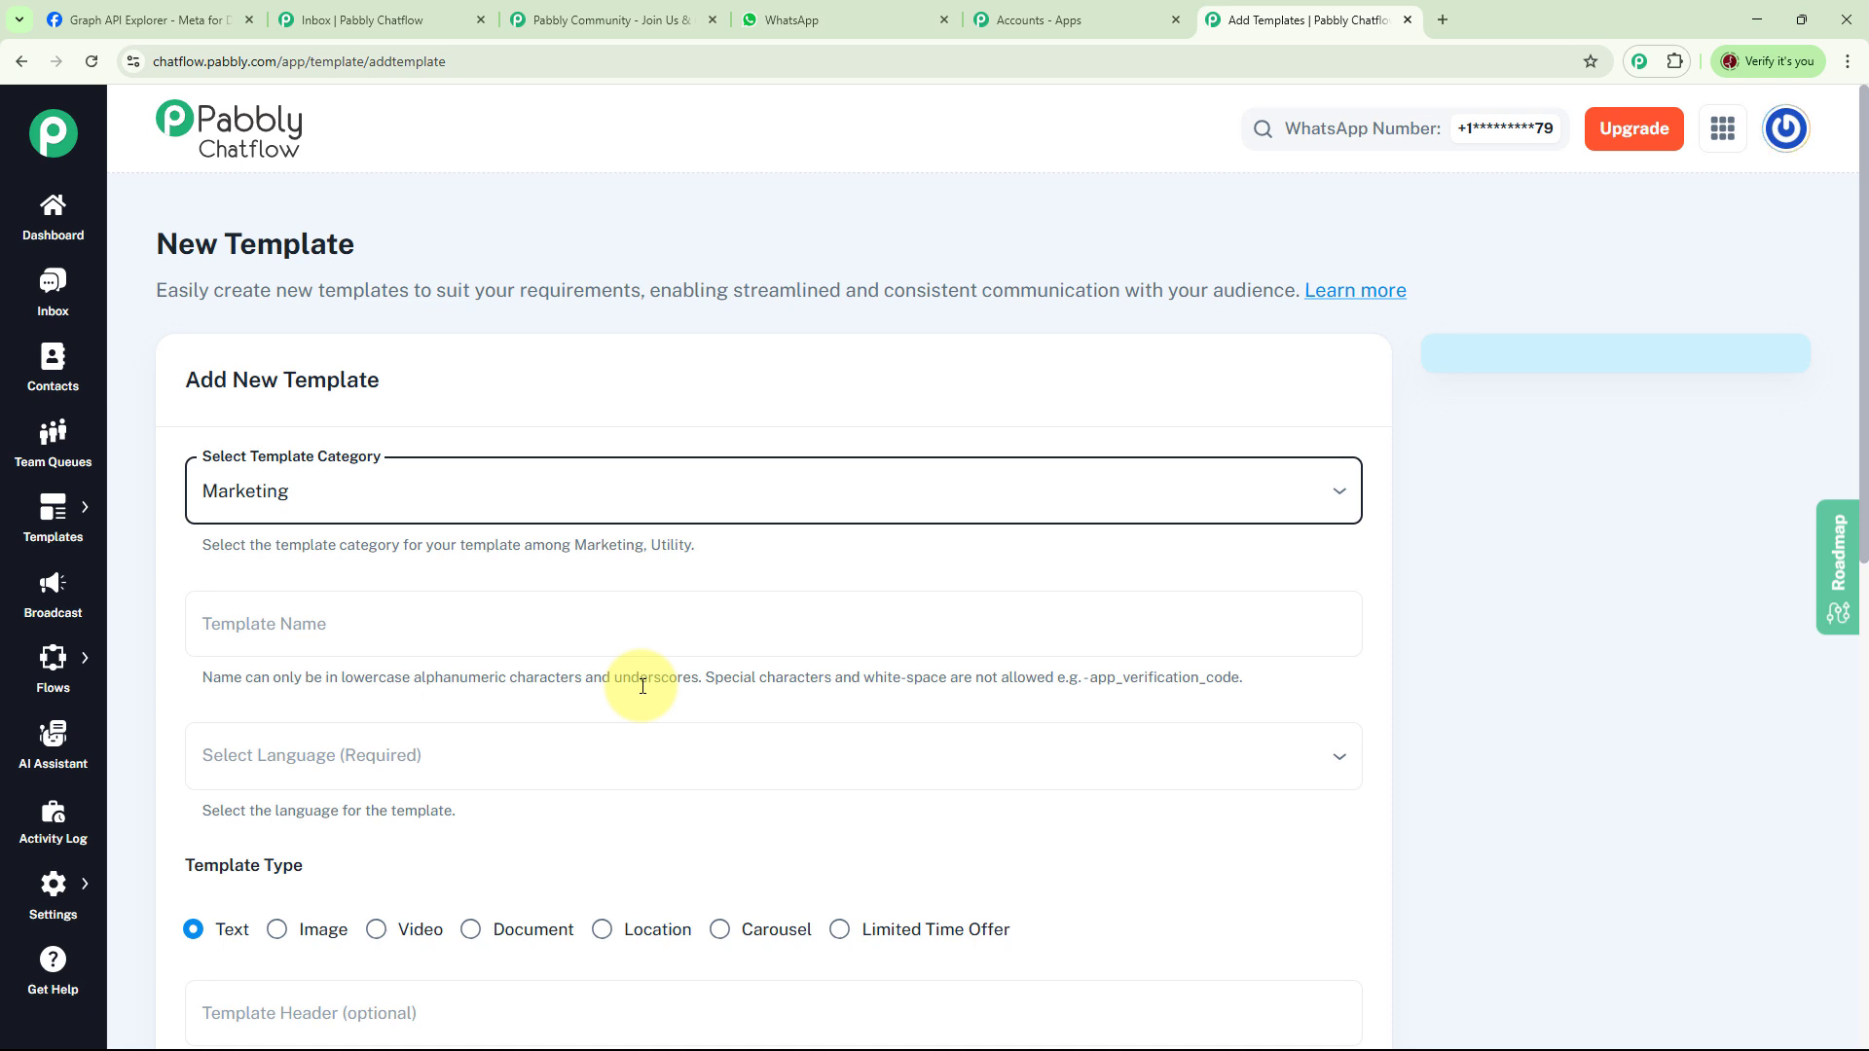
click(502, 610)
text(eventmanagement)
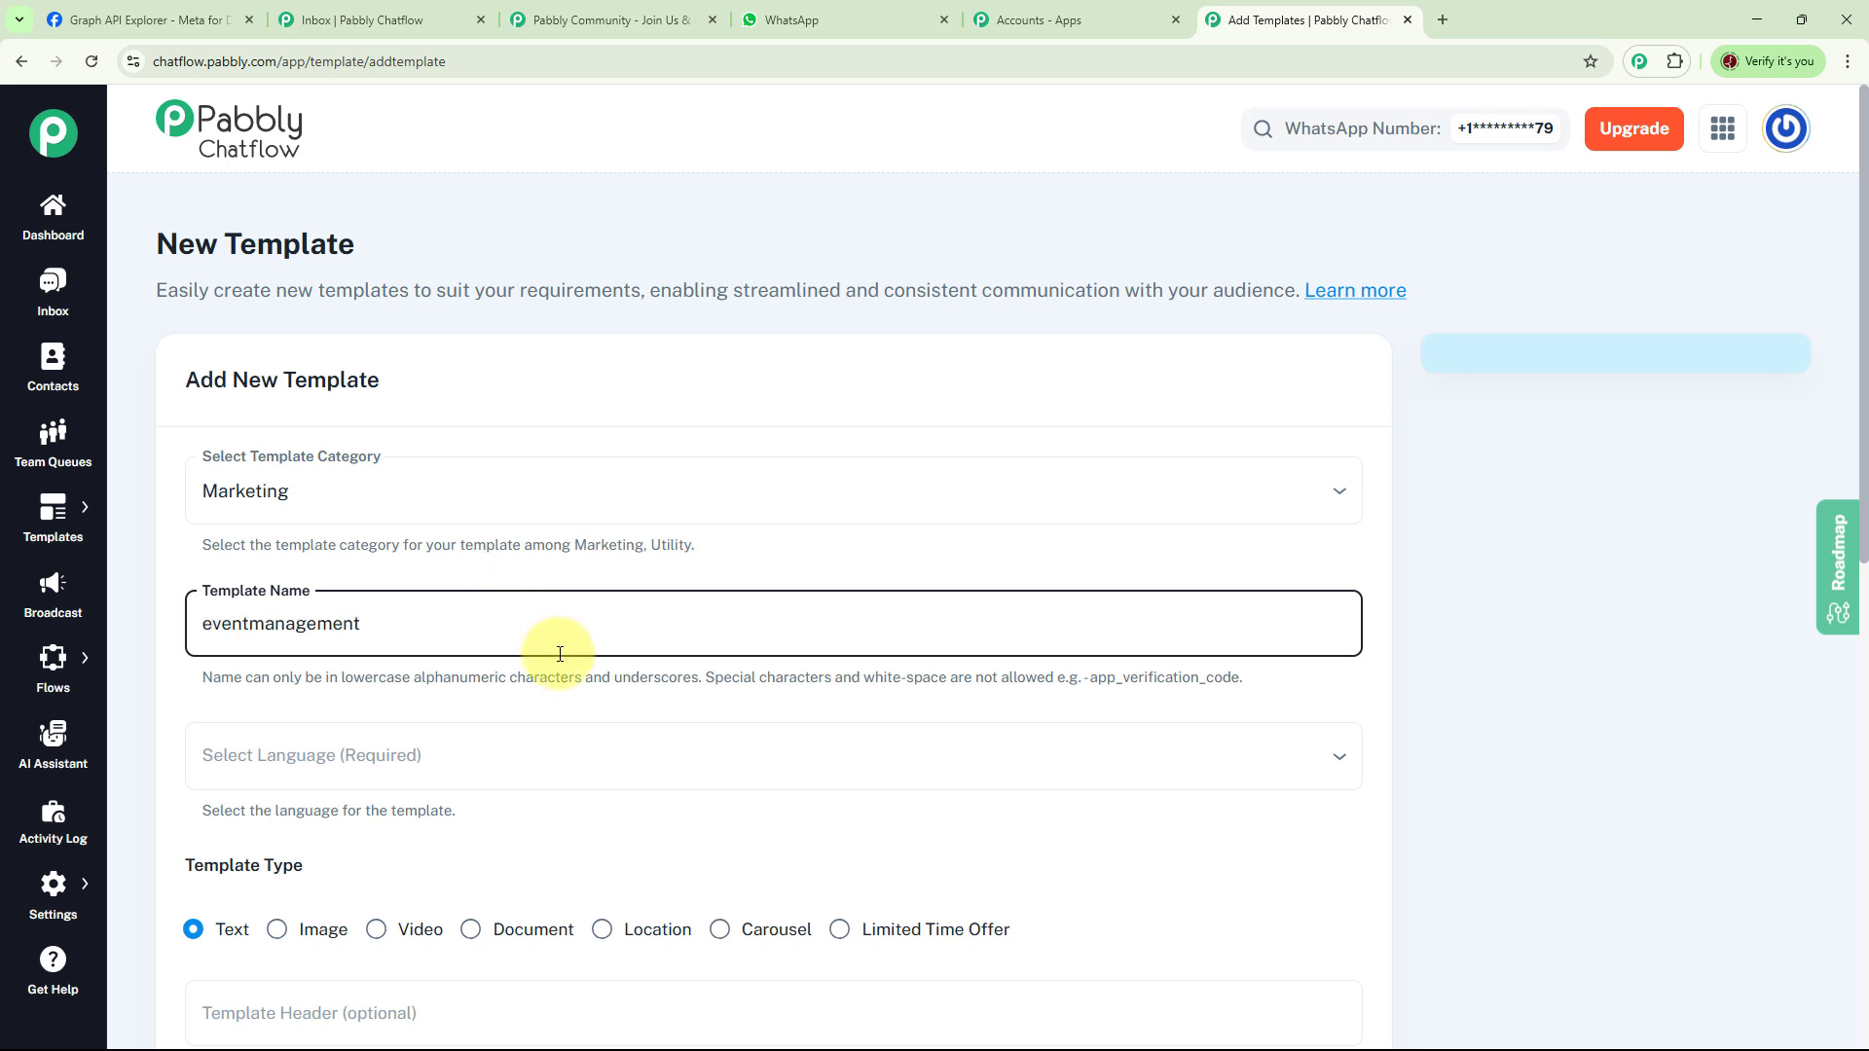
click(484, 755)
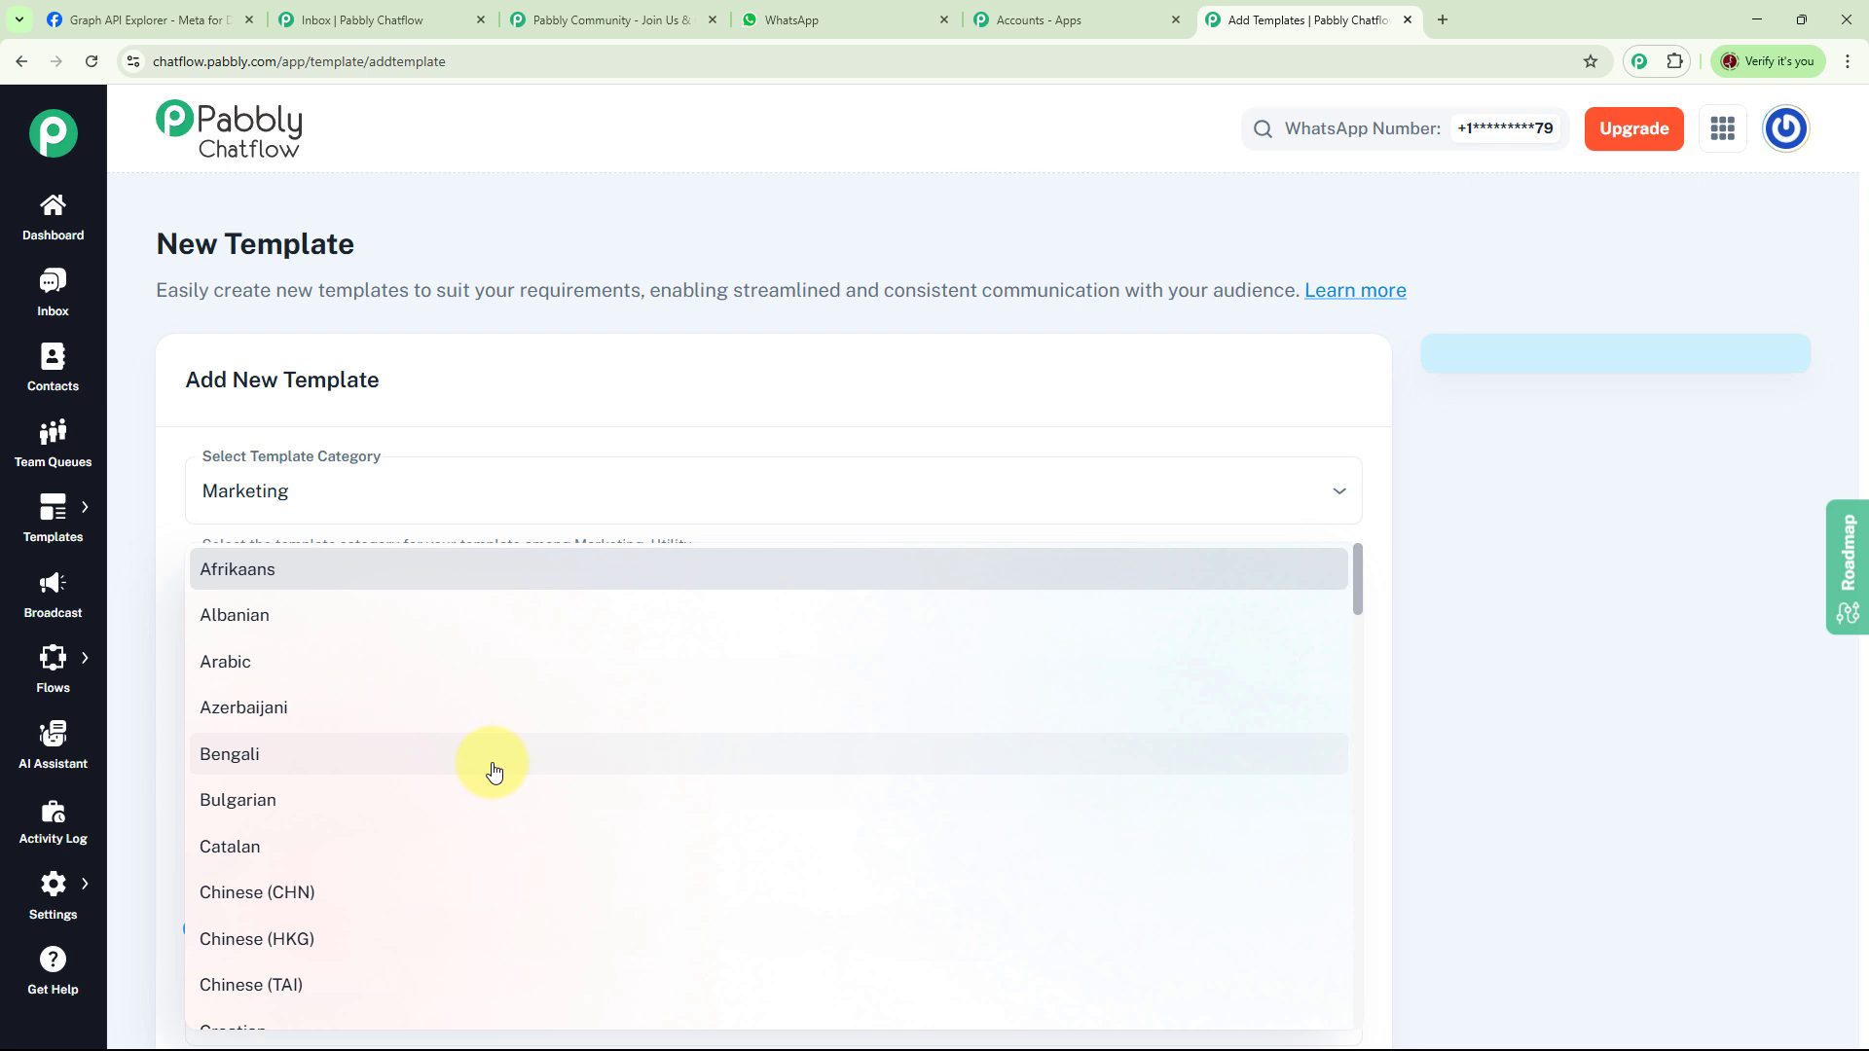
scroll(494, 772, down, 5)
click(488, 776)
scroll(697, 697, down, 4)
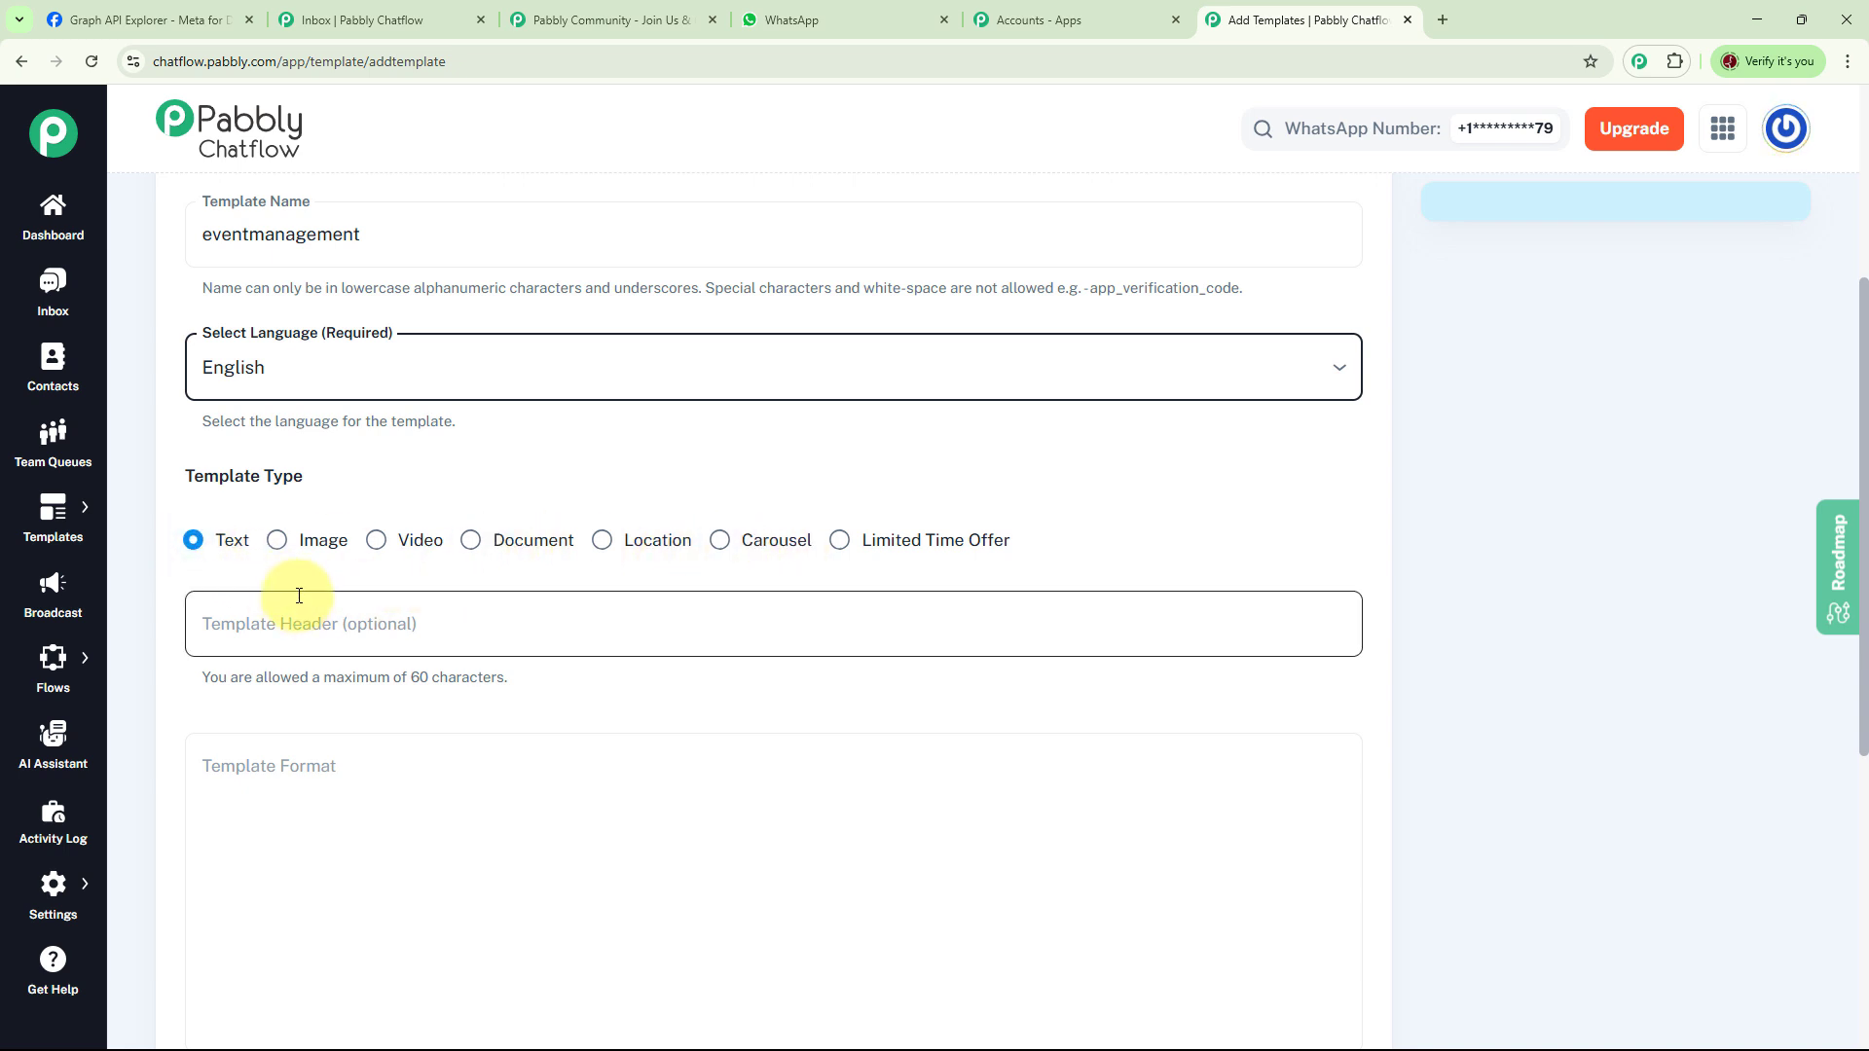
Choose Text as the template type and set the template header to "Future Event Planner".
click(195, 547)
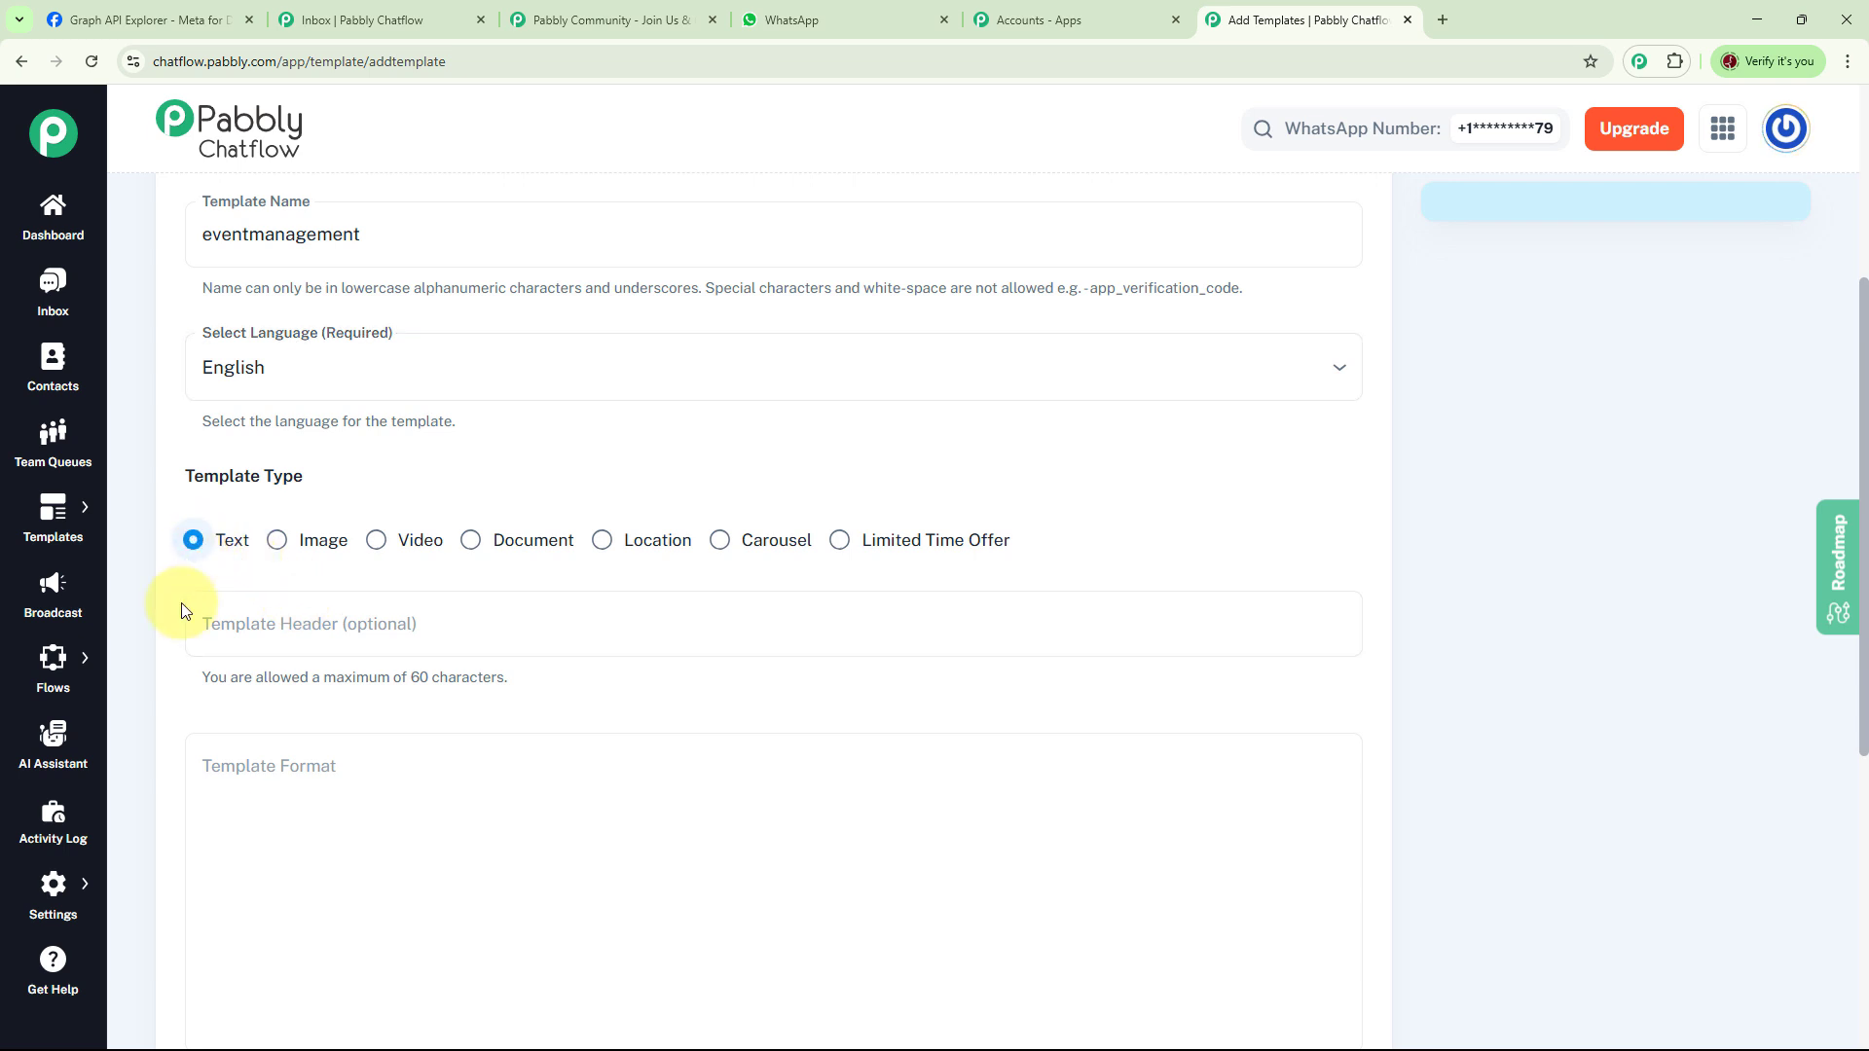
click(450, 625)
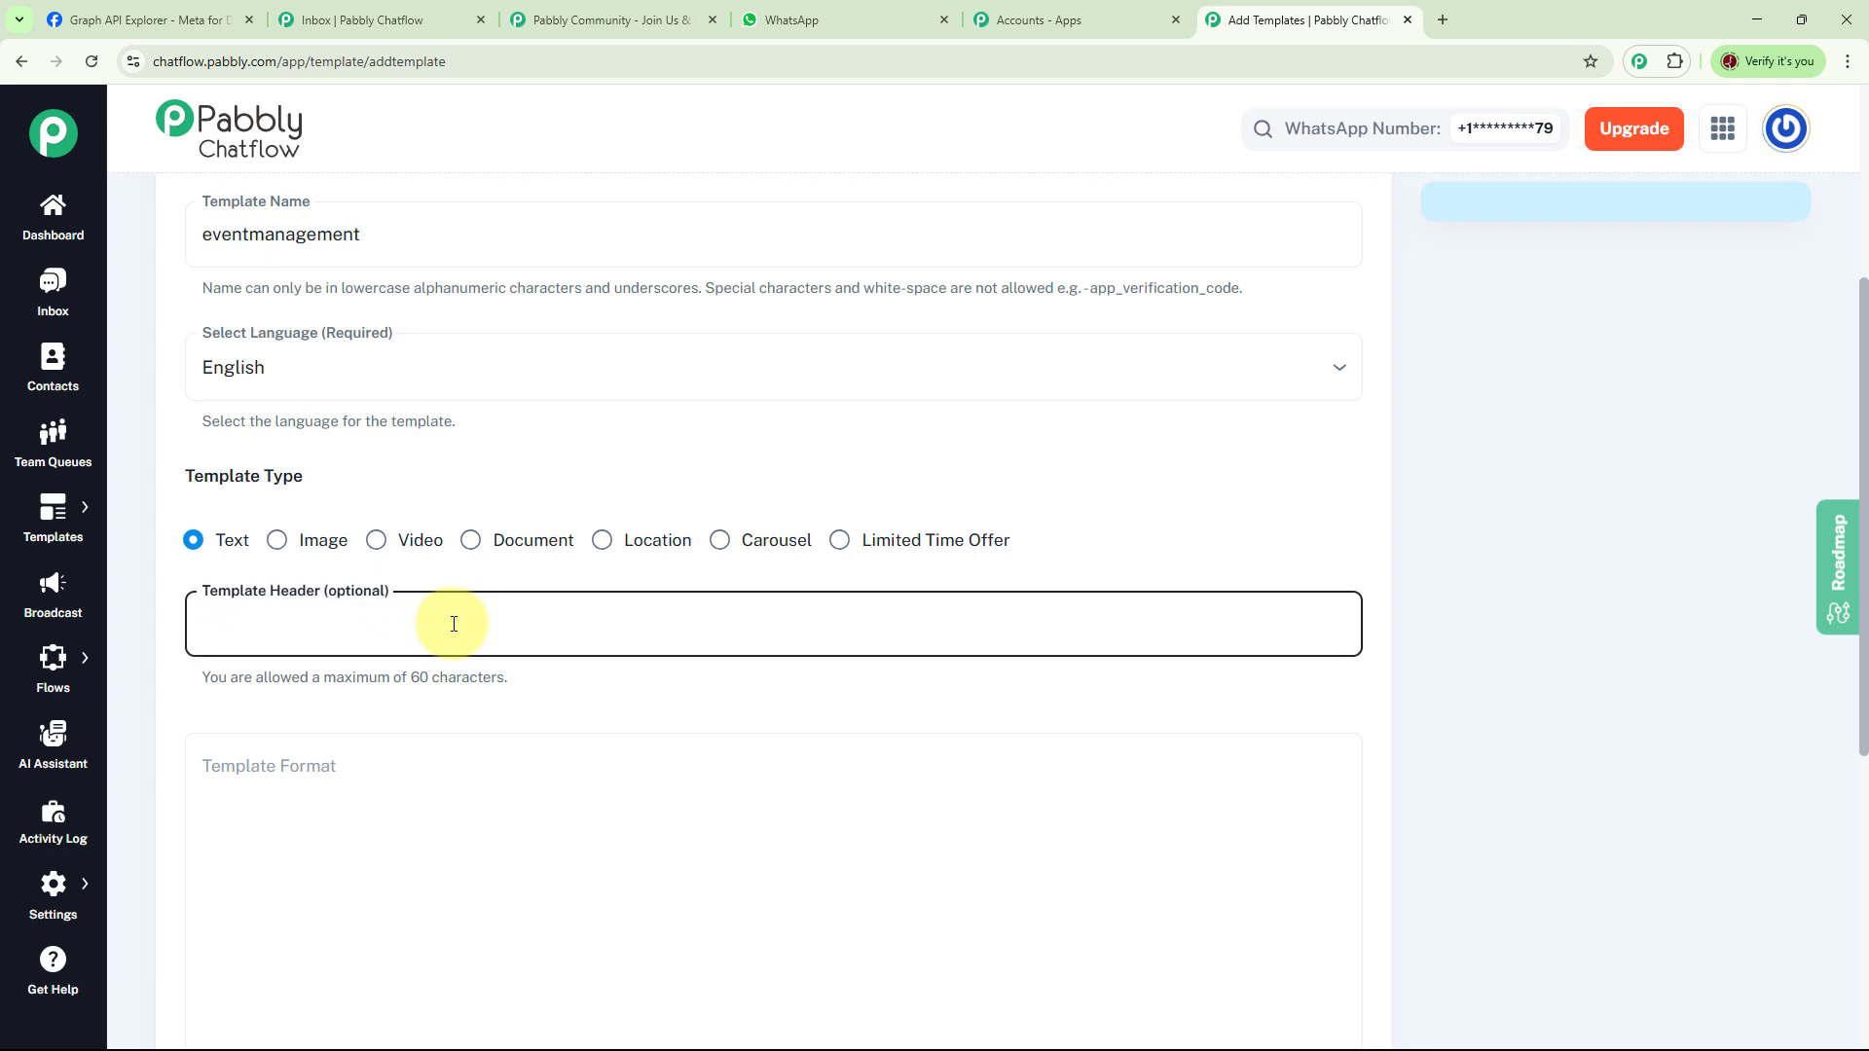
text(Future Event Planner)
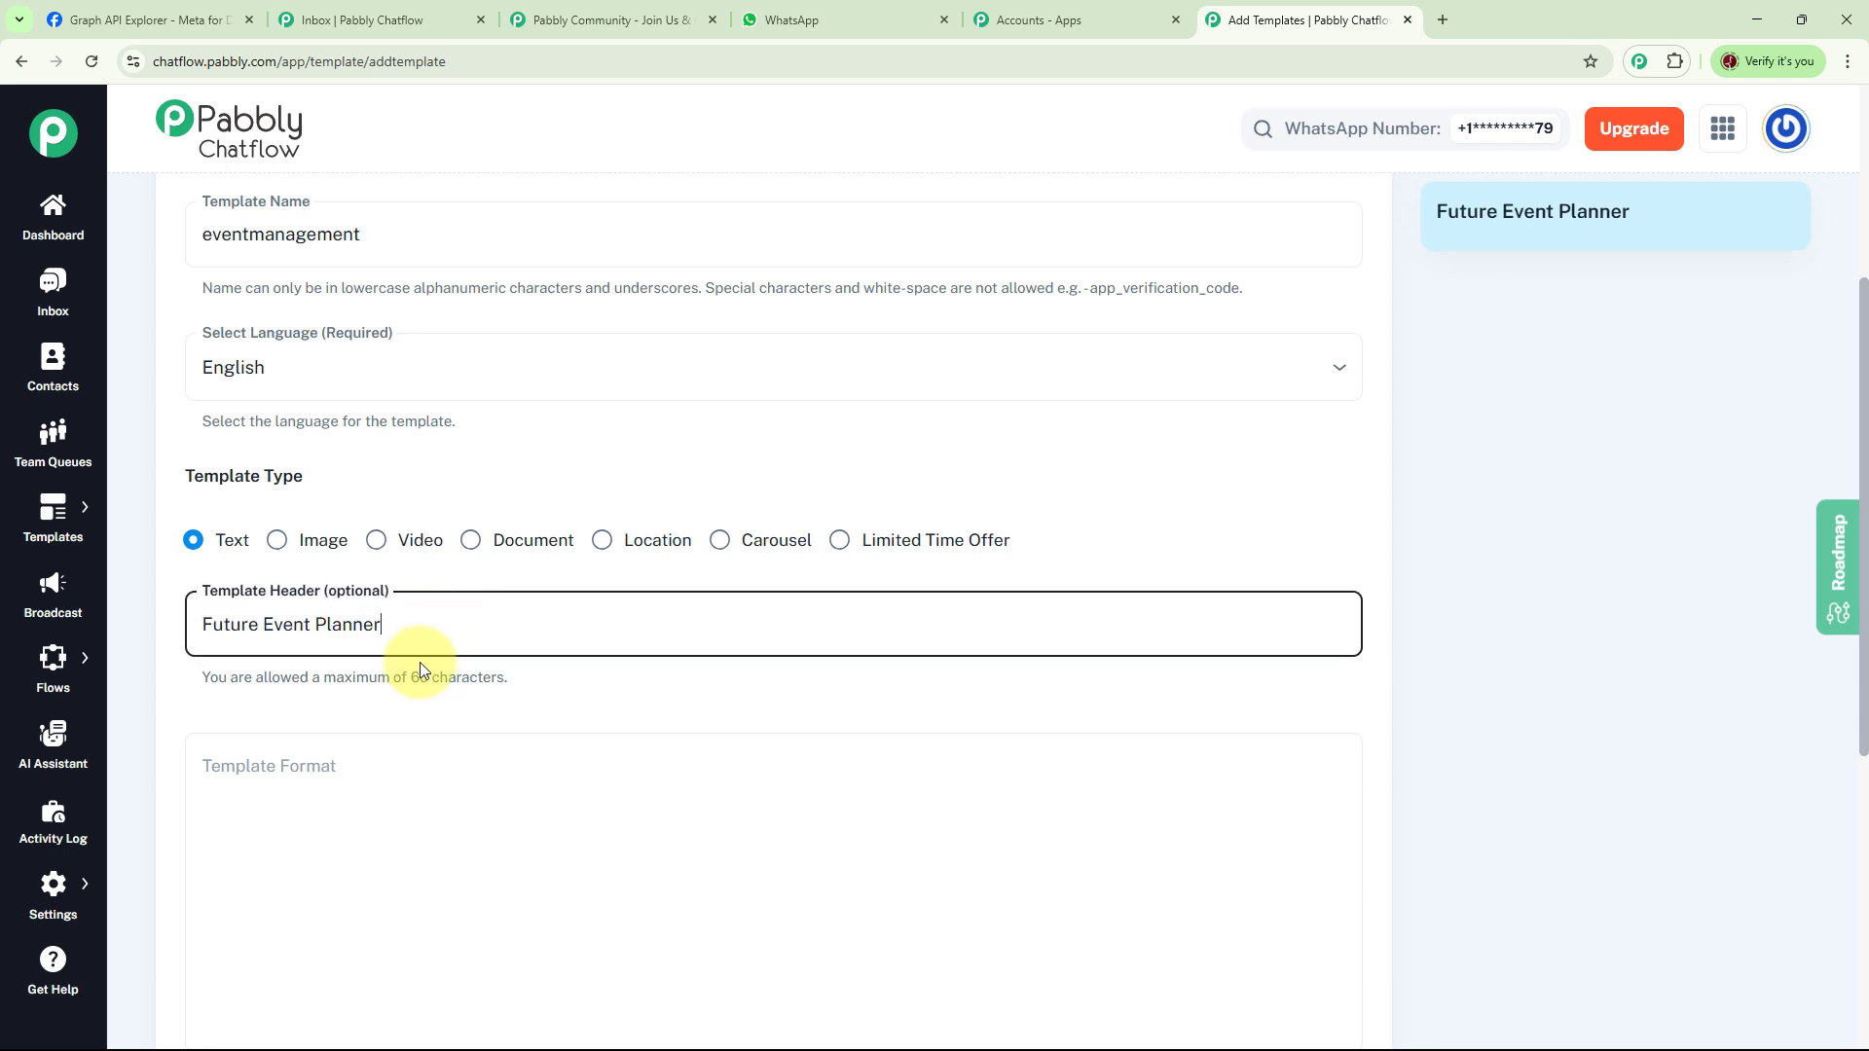
Fill the template body with the event-planning promotion, from "Make Every Moment Magical!" through the FLAT 25% OFF offer to "Book your dream event today!".
scroll(718, 679, down, 2)
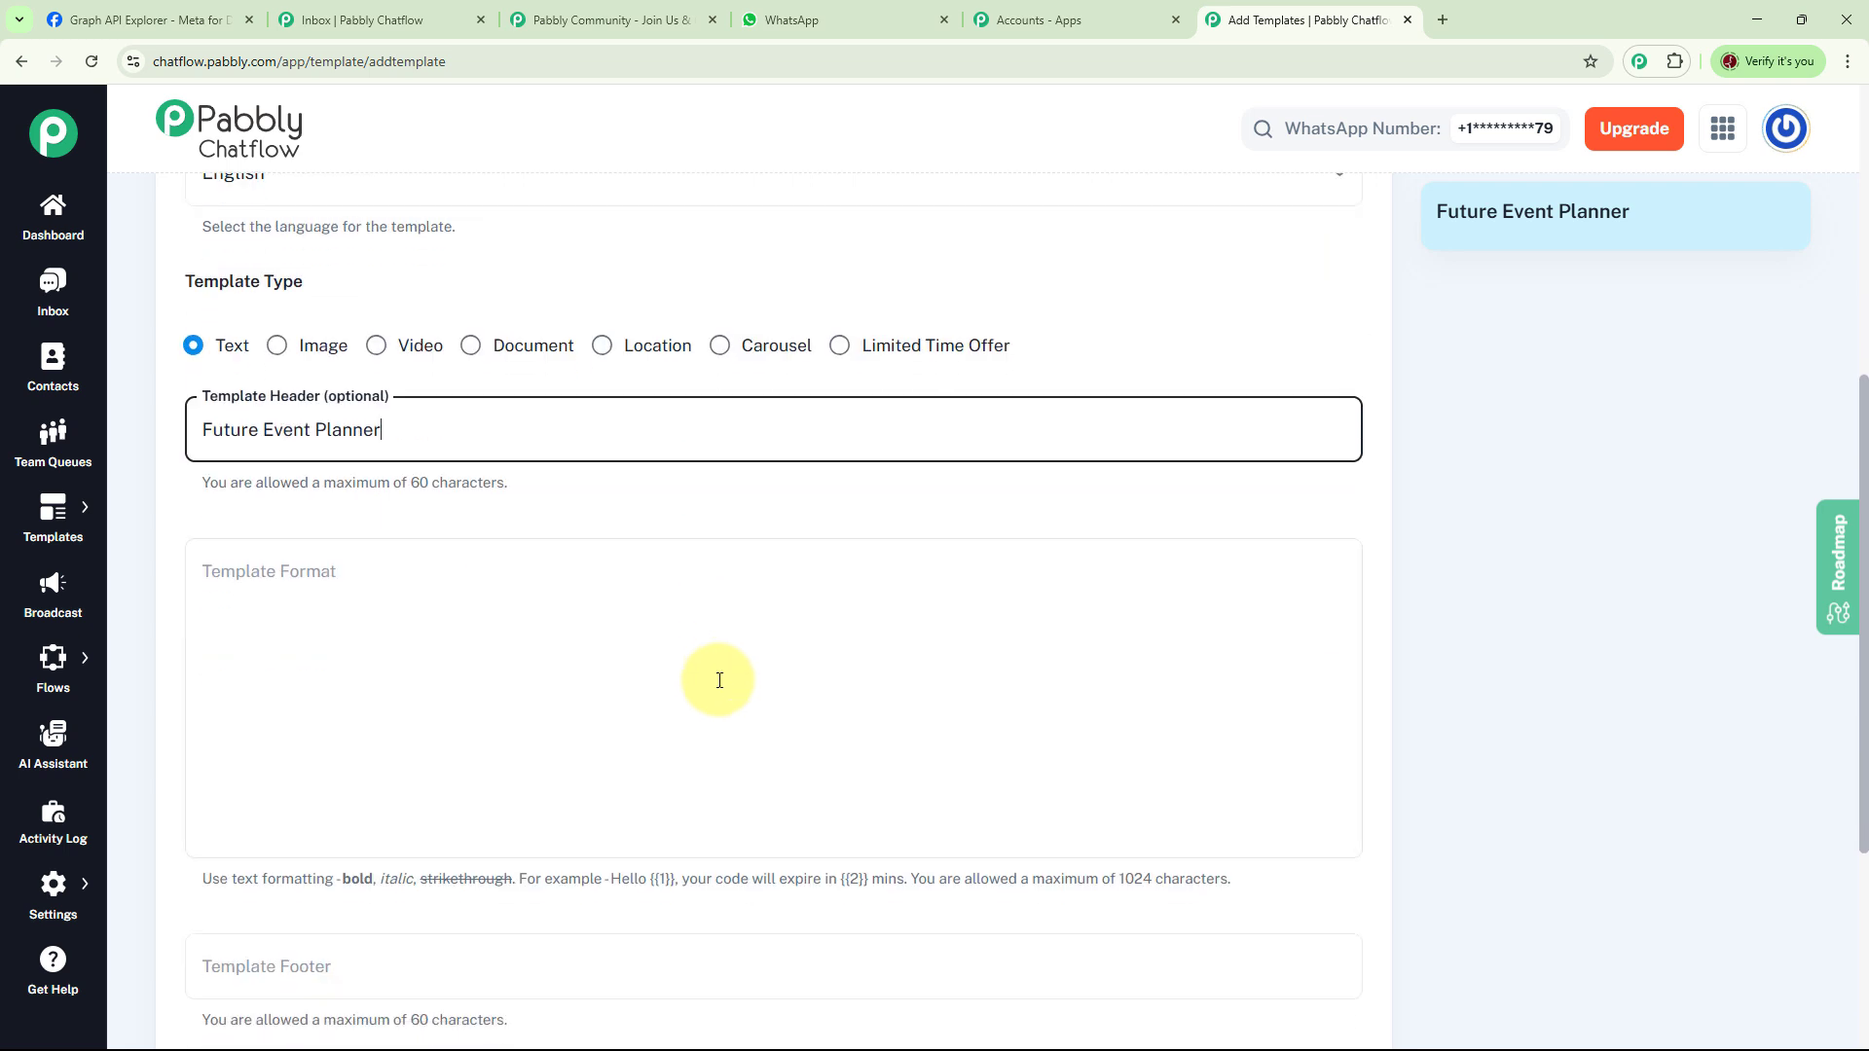
click(431, 599)
text(🎊 Make Every Moment Magical! ✨  Planning a wedding, corporate event, birthday or a private party? Let the Future Event Planner turn your vision into reality!  💥 This Month’s Special Offer:  🎁 FLAT 25% OFF on all event bookings made before 31st July 🎉 FREE Consultation + Customized Theme Planning 📸 Add-on: Complimentary photo booth for select packages!  From grand decor to seamless coordination, we handle everything so that you can enjoy each and every moment stress-free.  ✨ Memories that last a lifetime, moments that matter.  📅 Book your dream event today!)
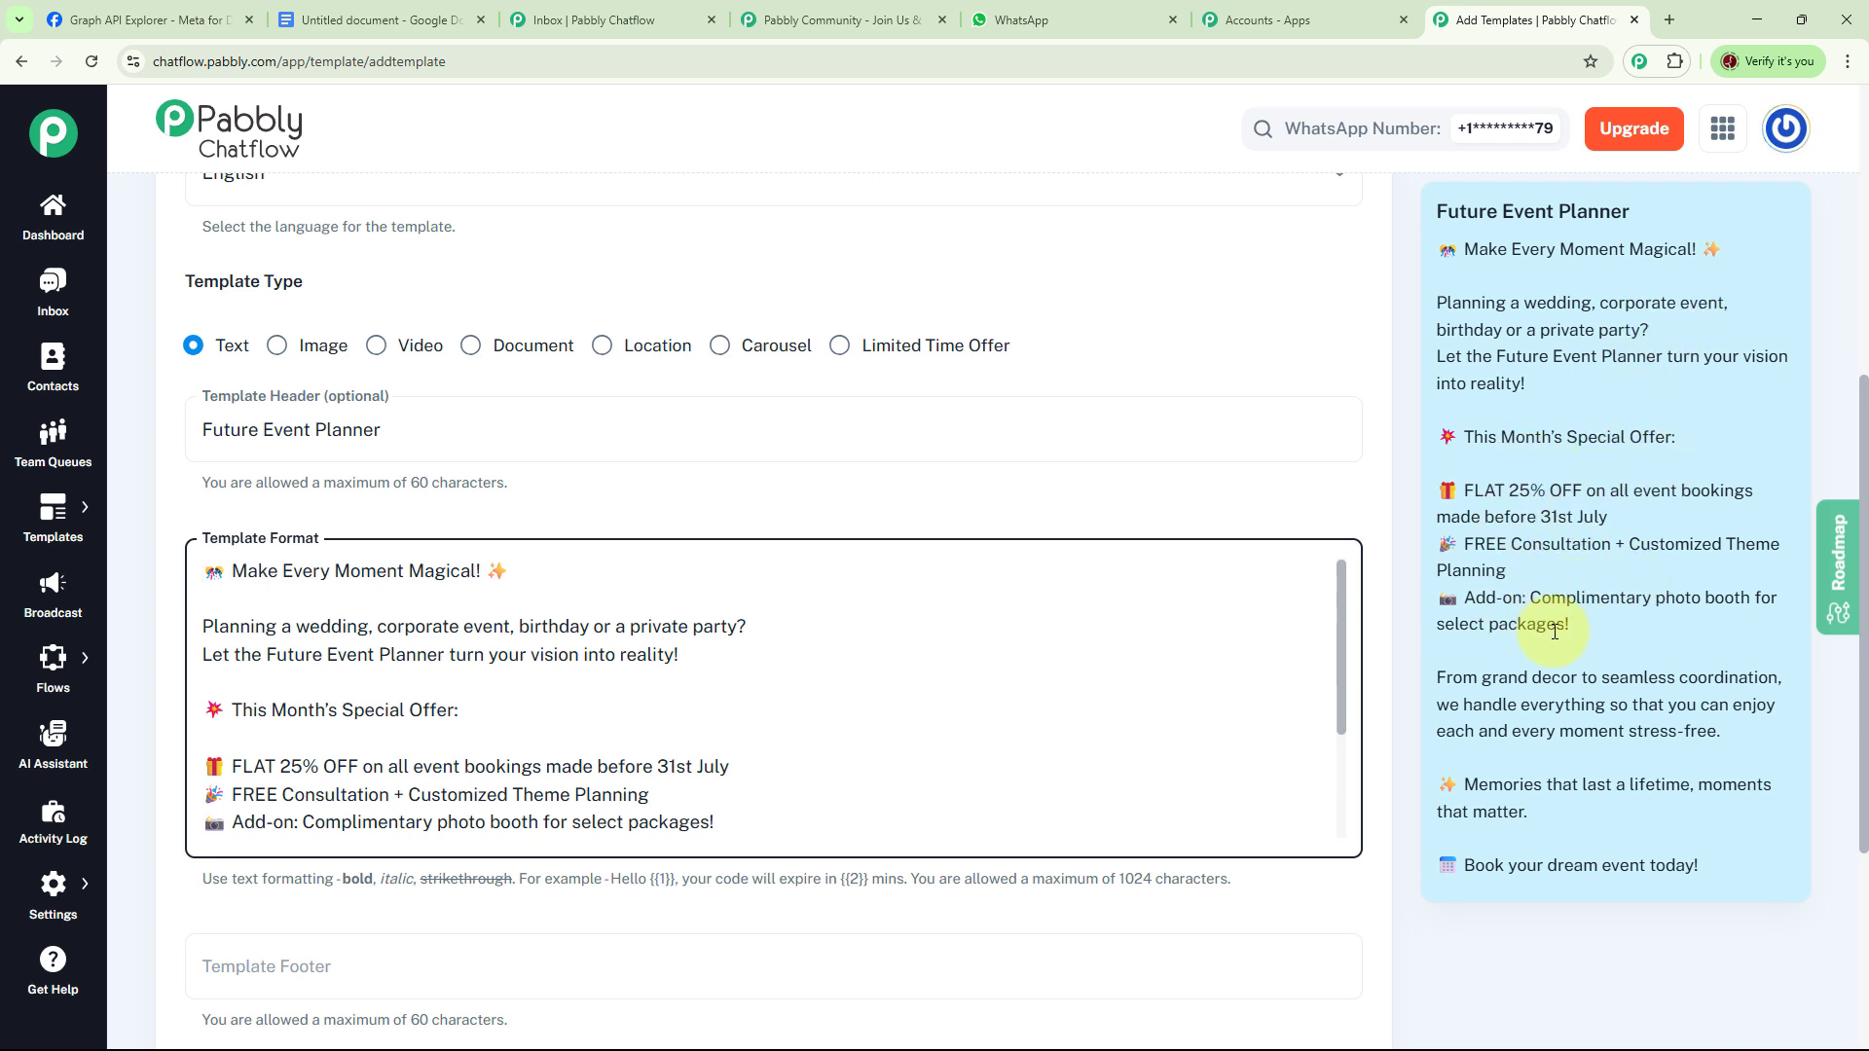
Set the template footer to "Team Future Event Planner".
scroll(1577, 709, down, 2)
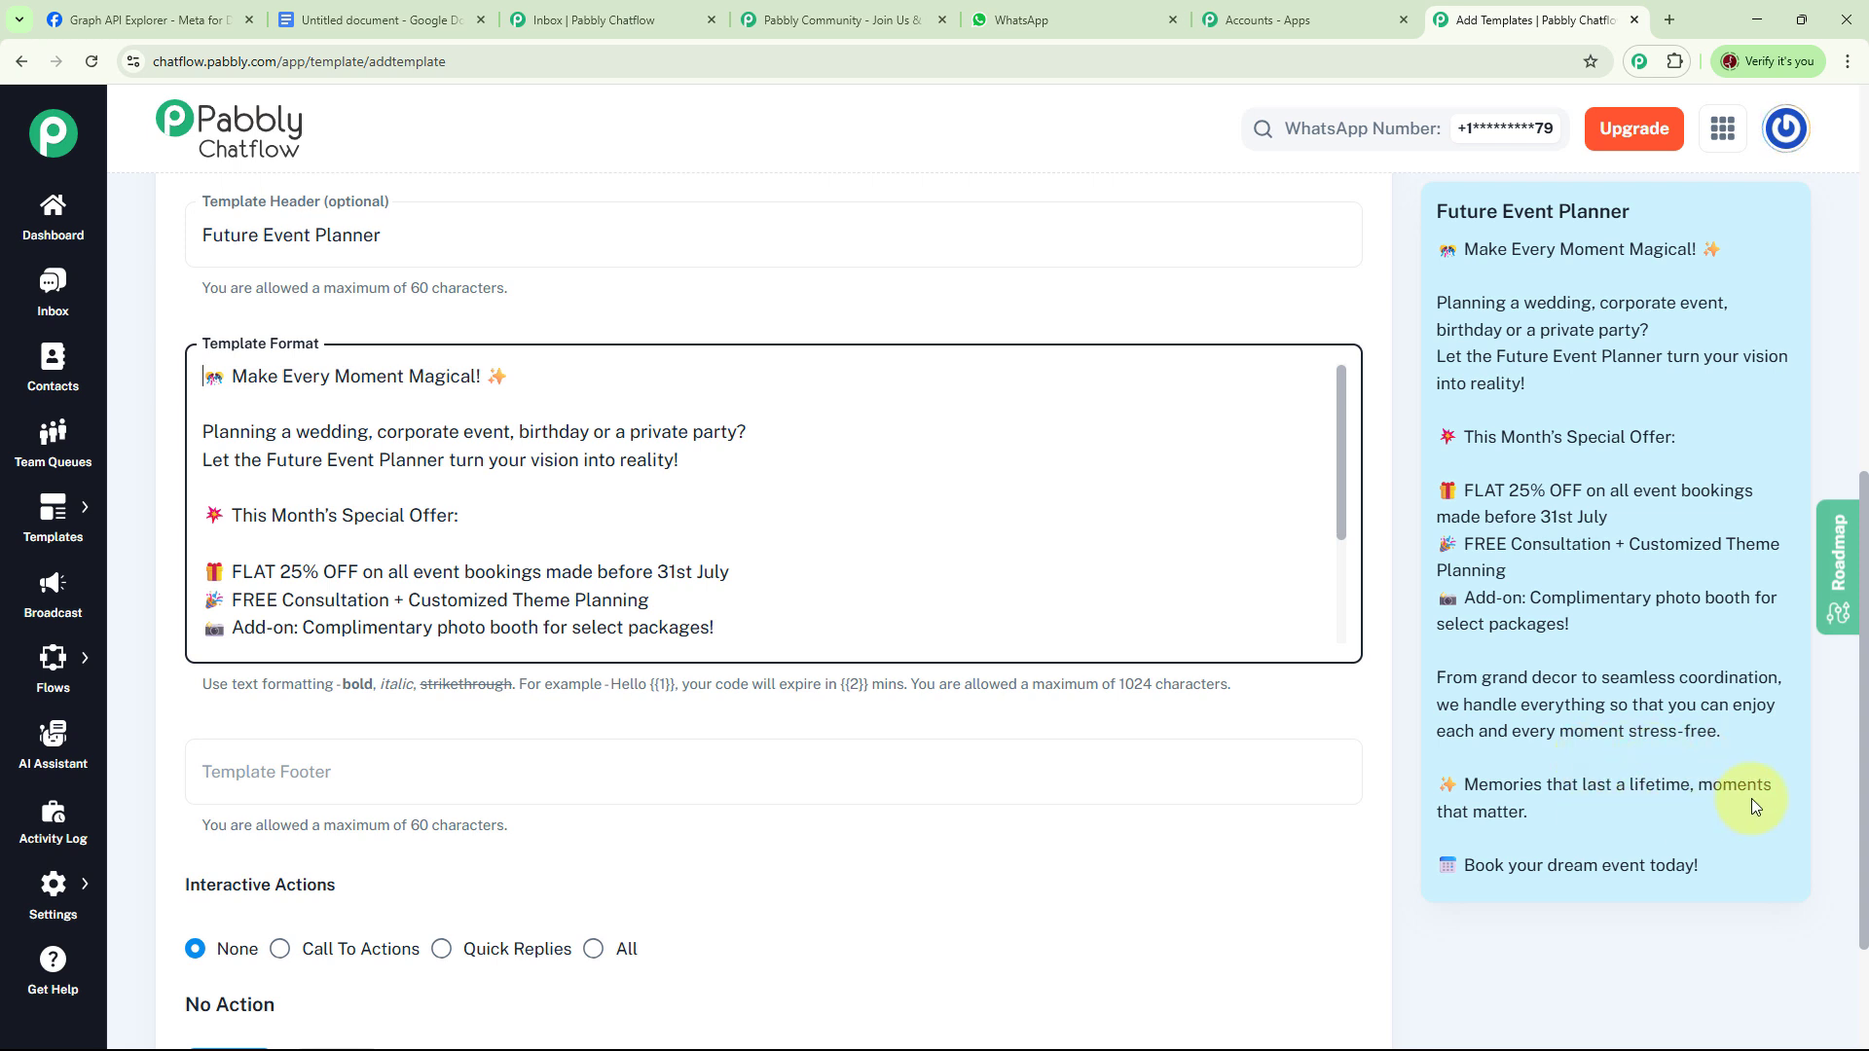
click(394, 766)
click(394, 767)
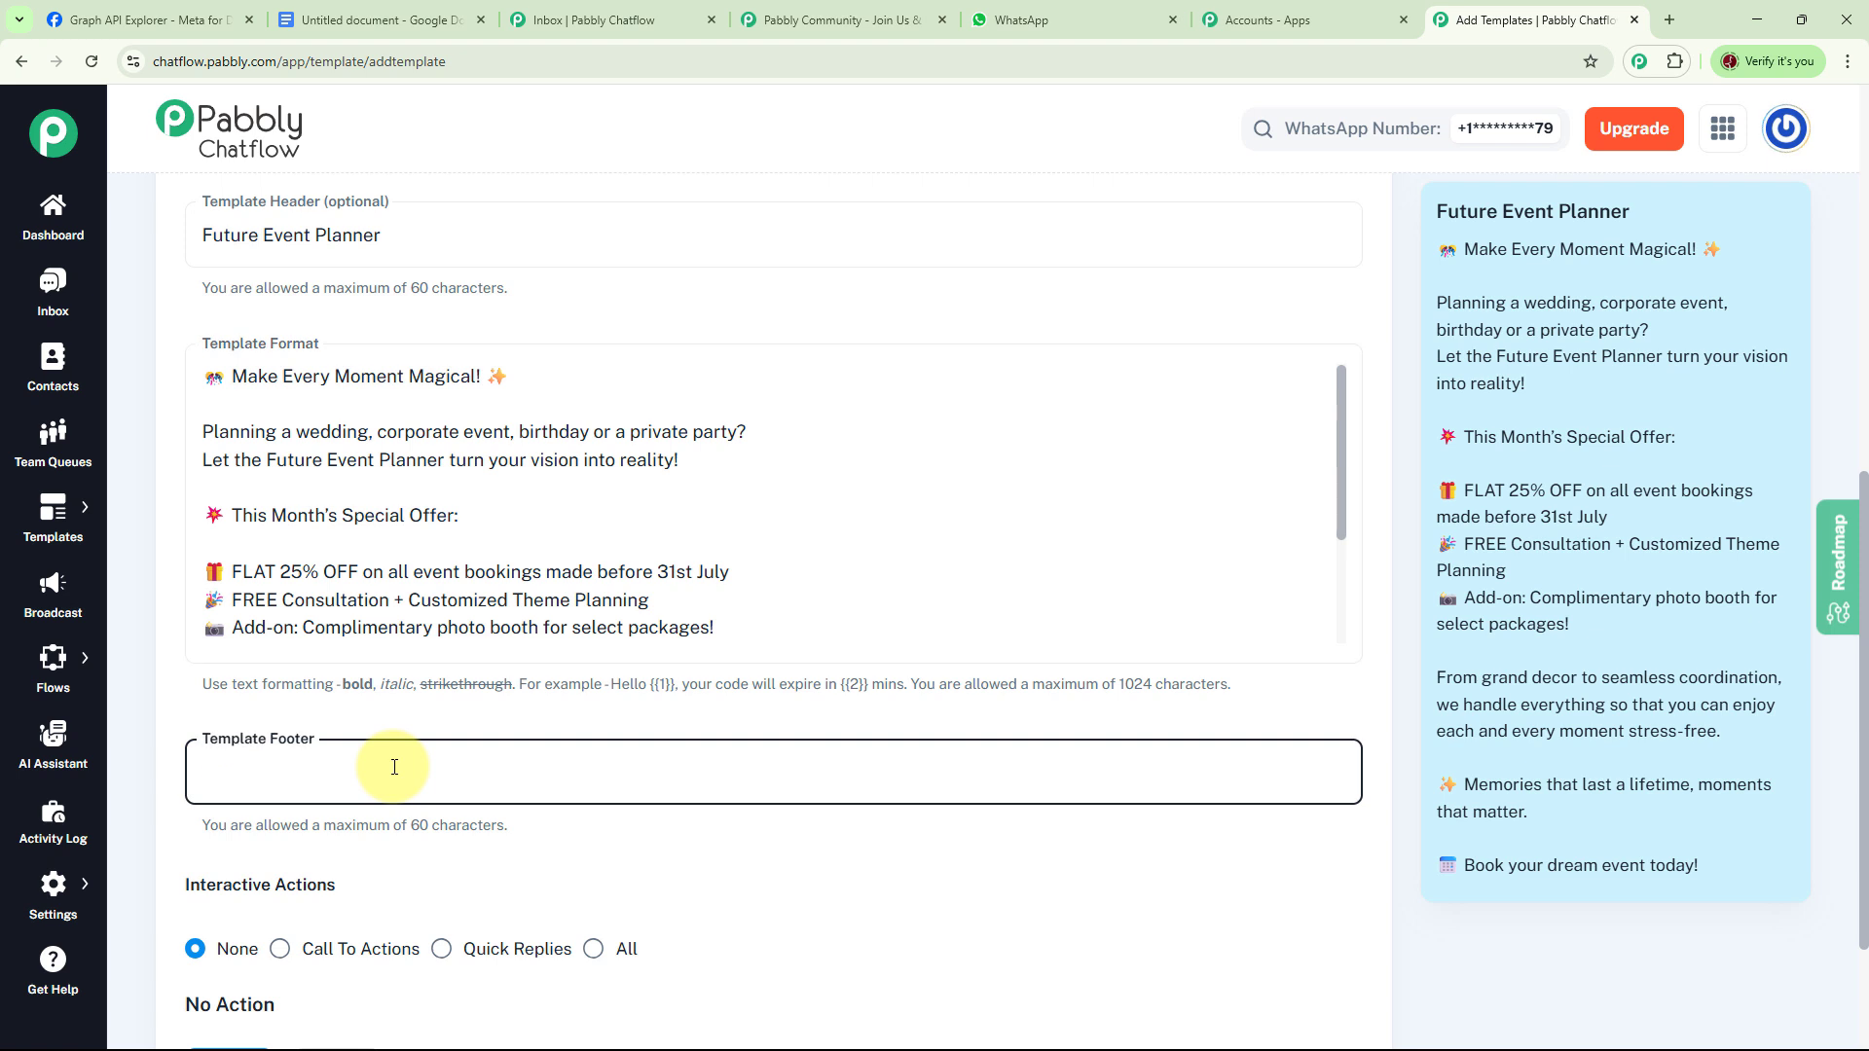
text(Team Future Event Planner)
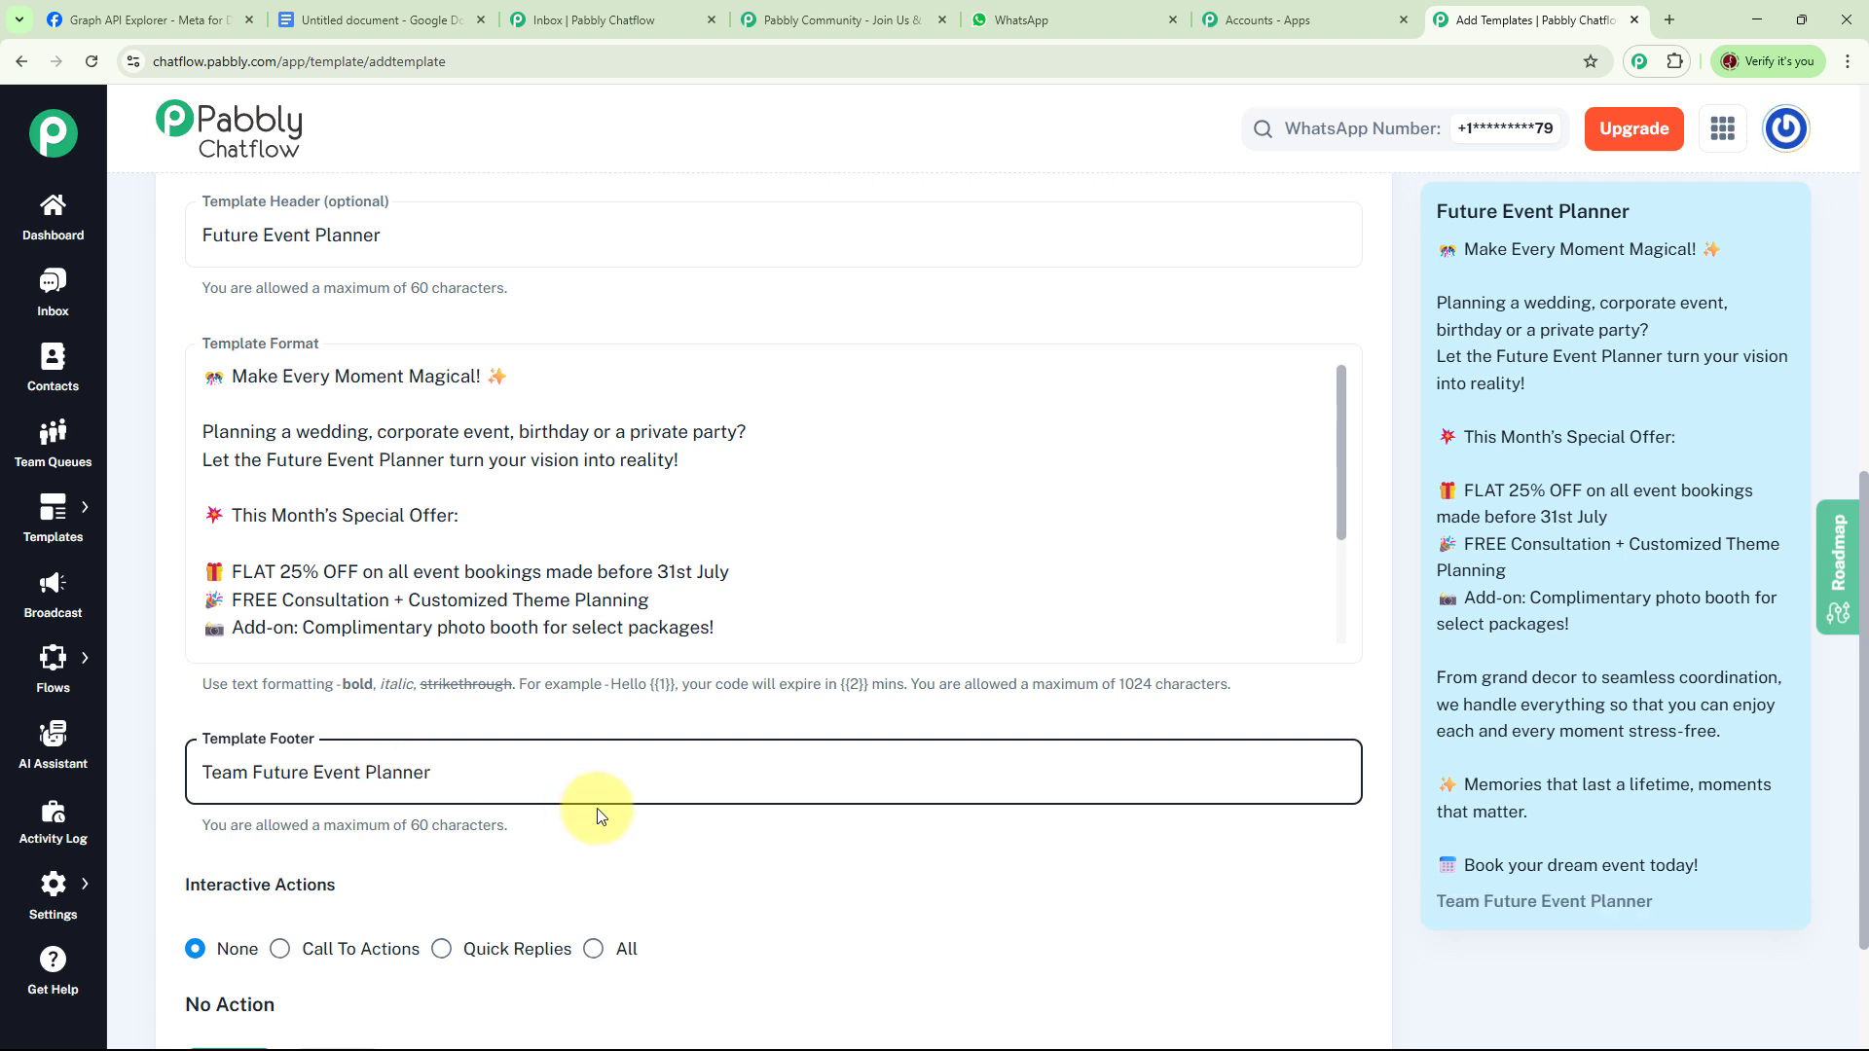
scroll(751, 704, down, 2)
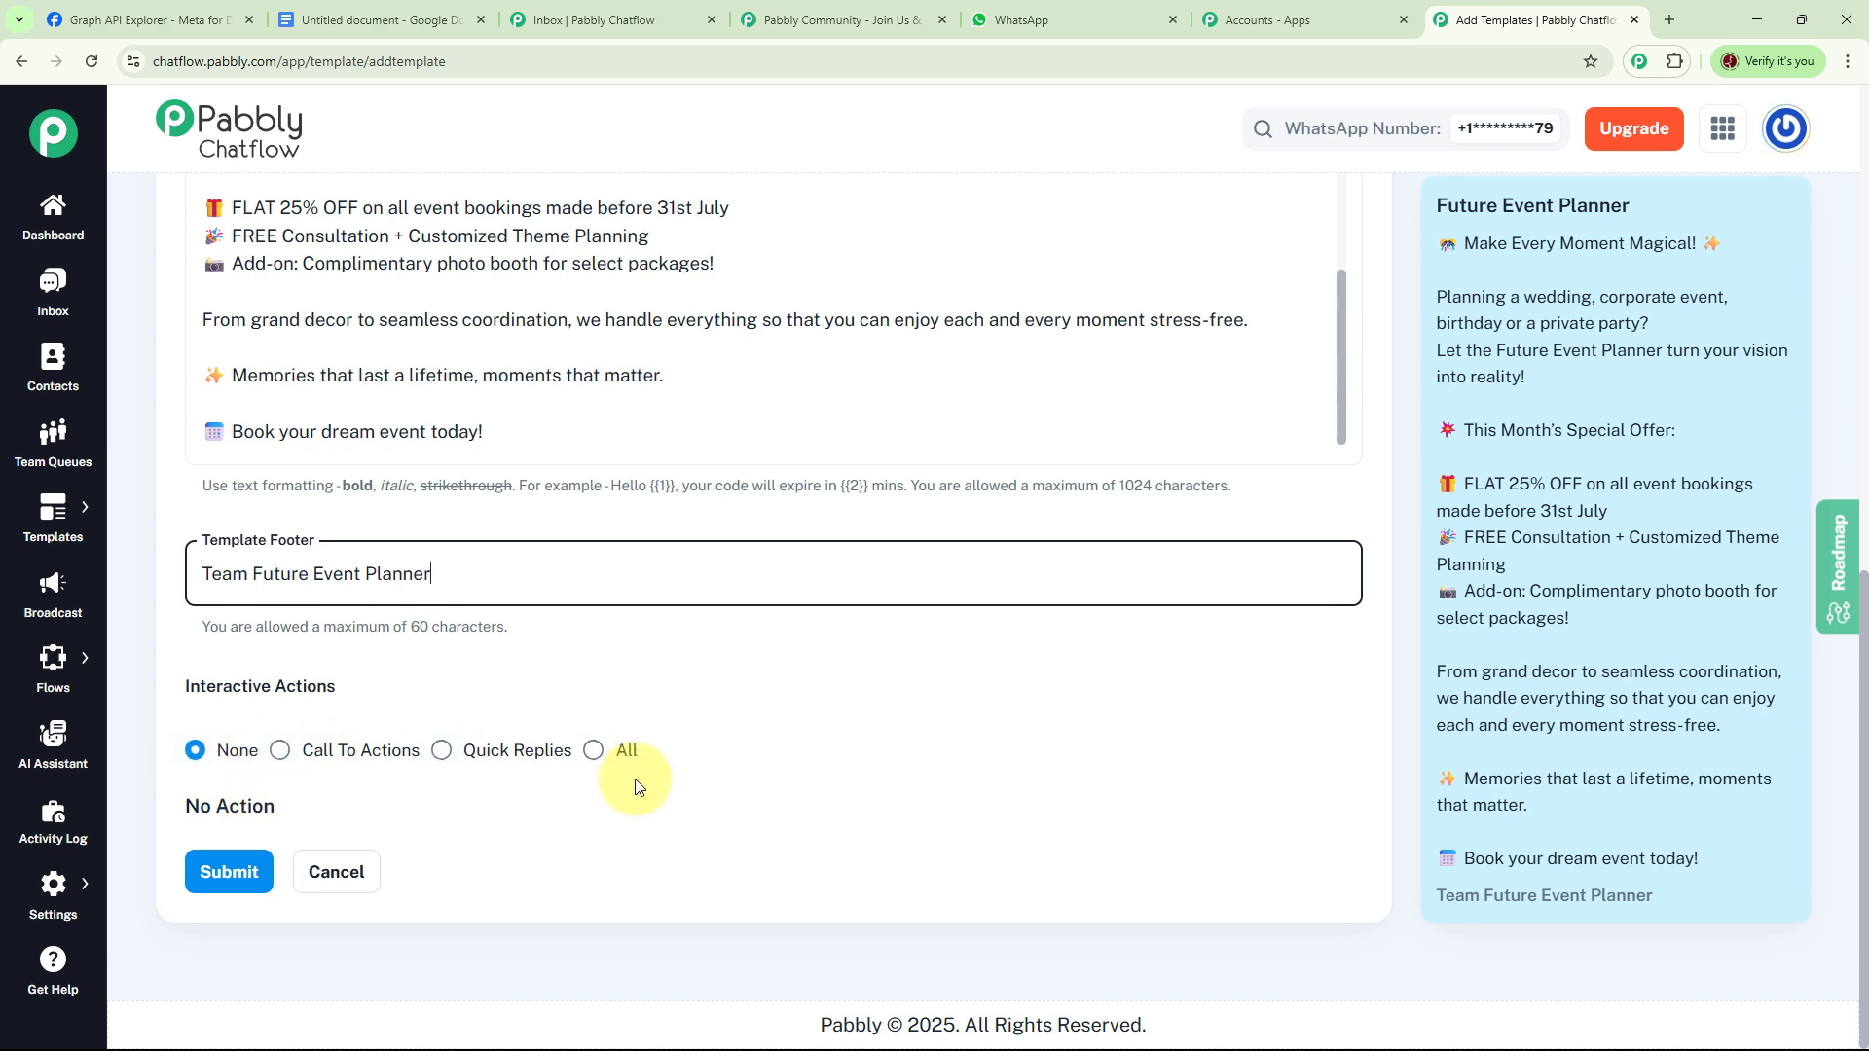
click(595, 752)
scroll(871, 678, down, 4)
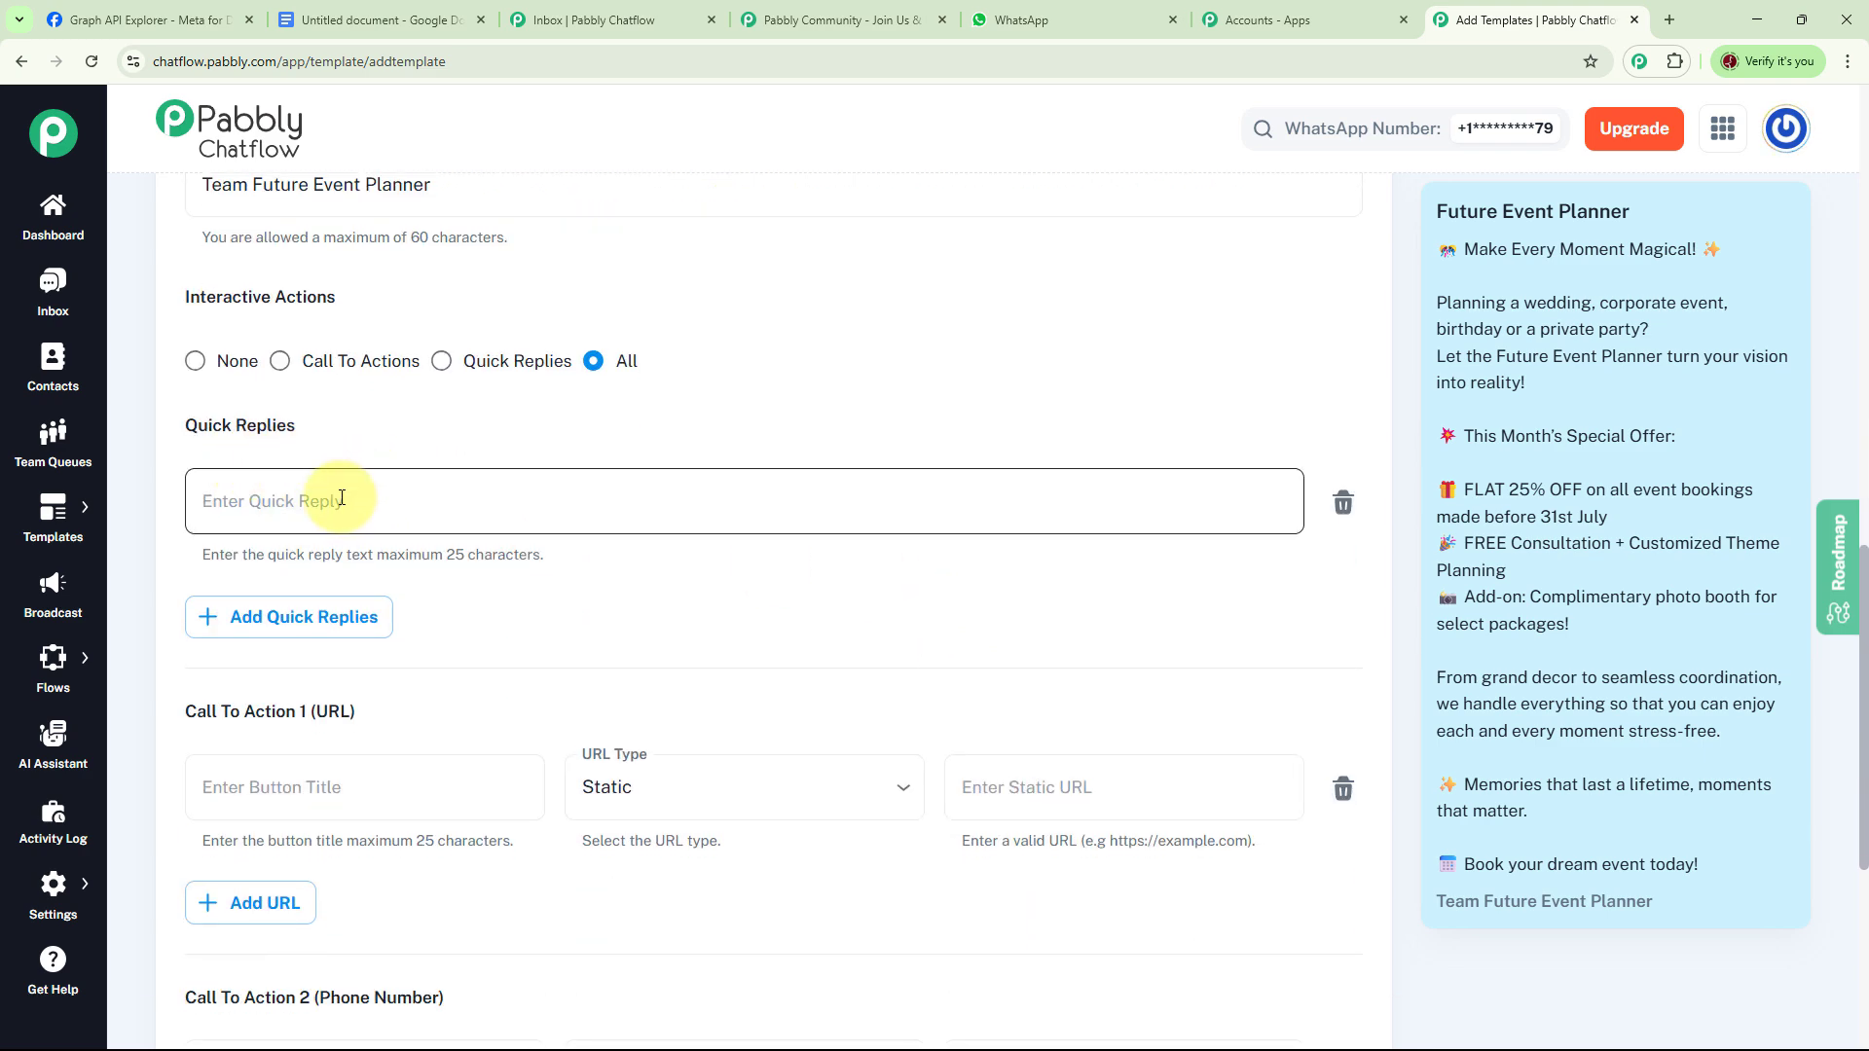
click(341, 499)
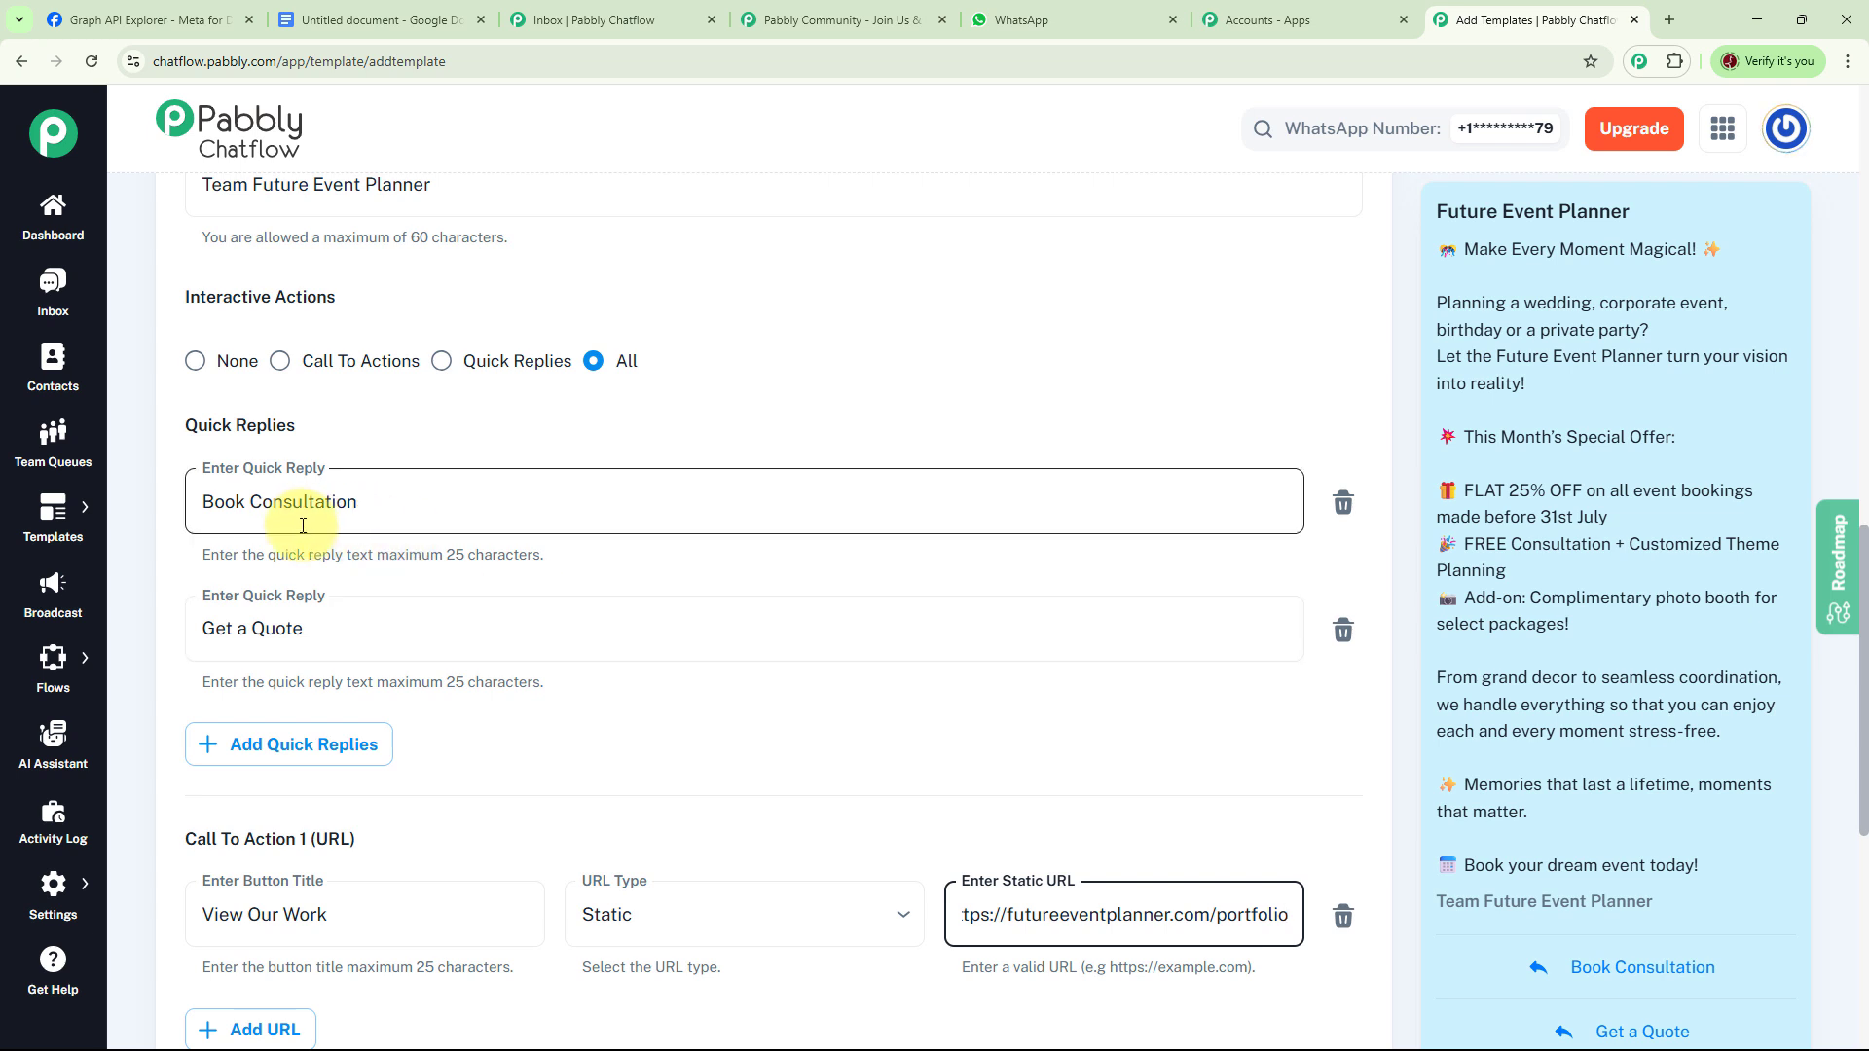
scroll(1719, 574, down, 7)
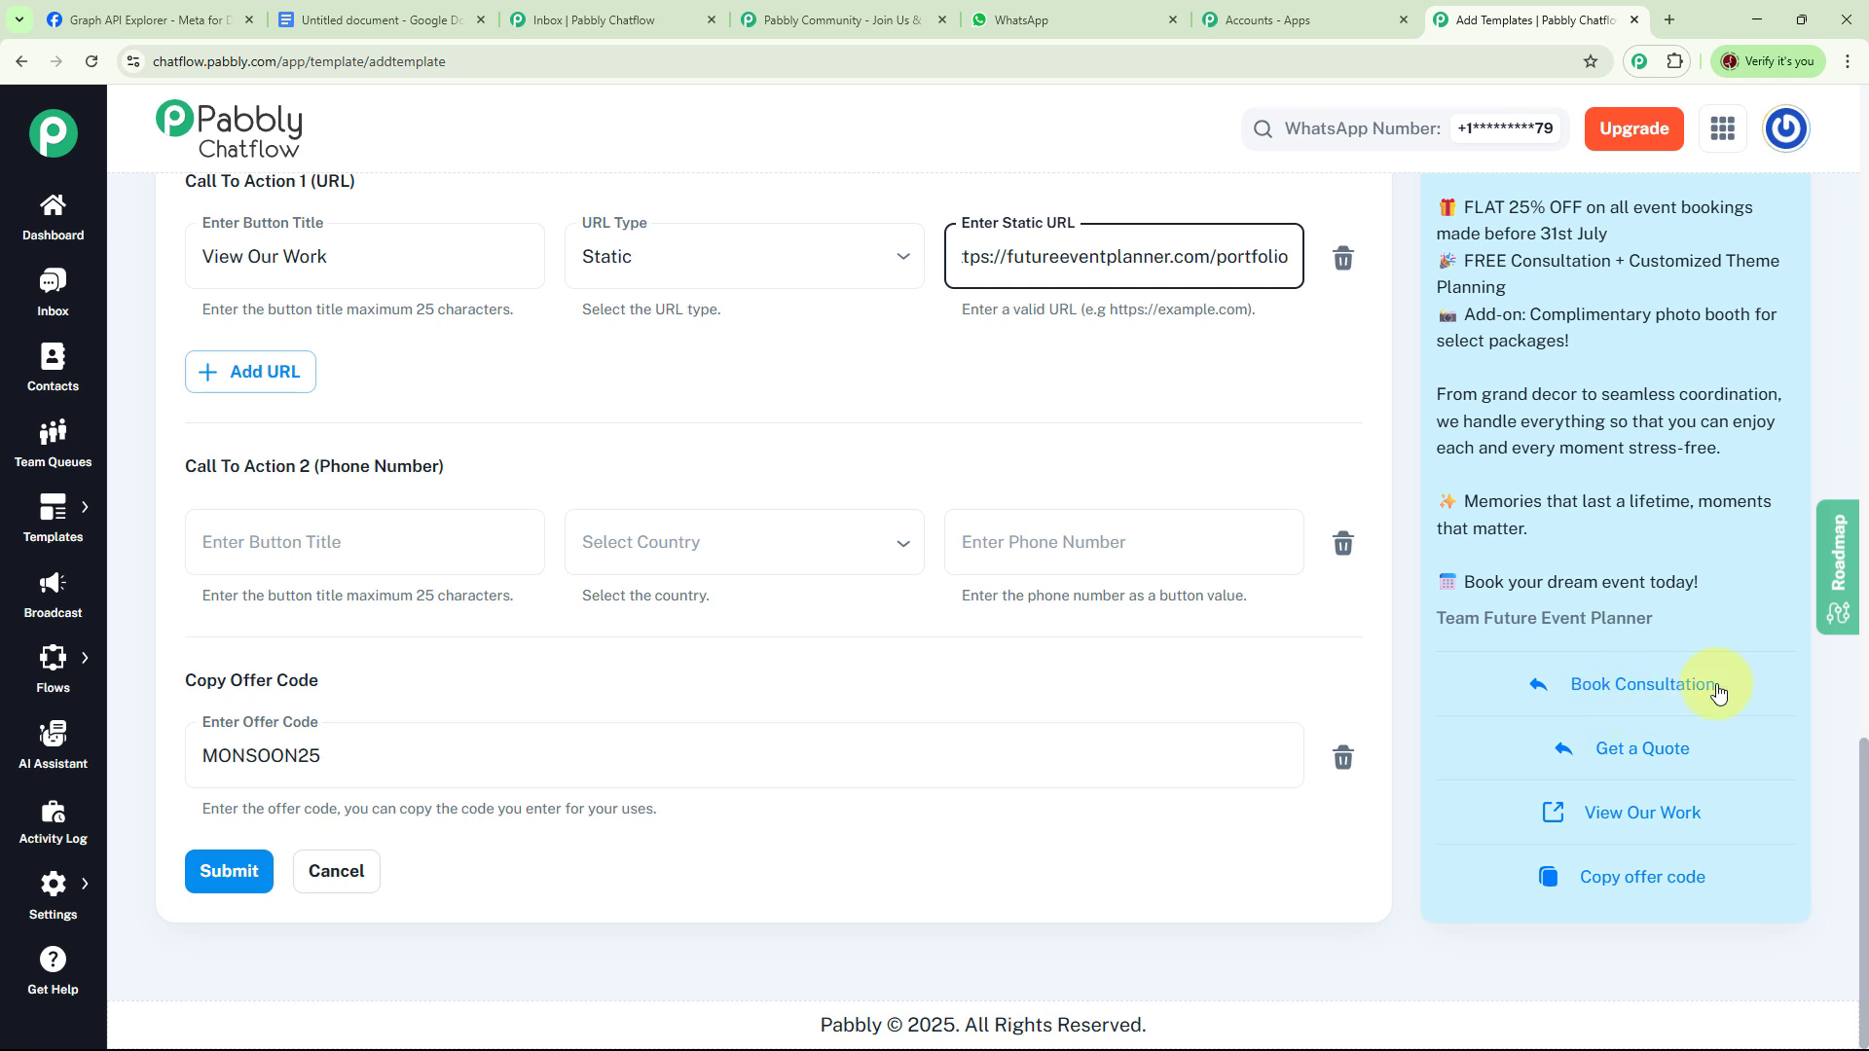
scroll(892, 462, up, 2)
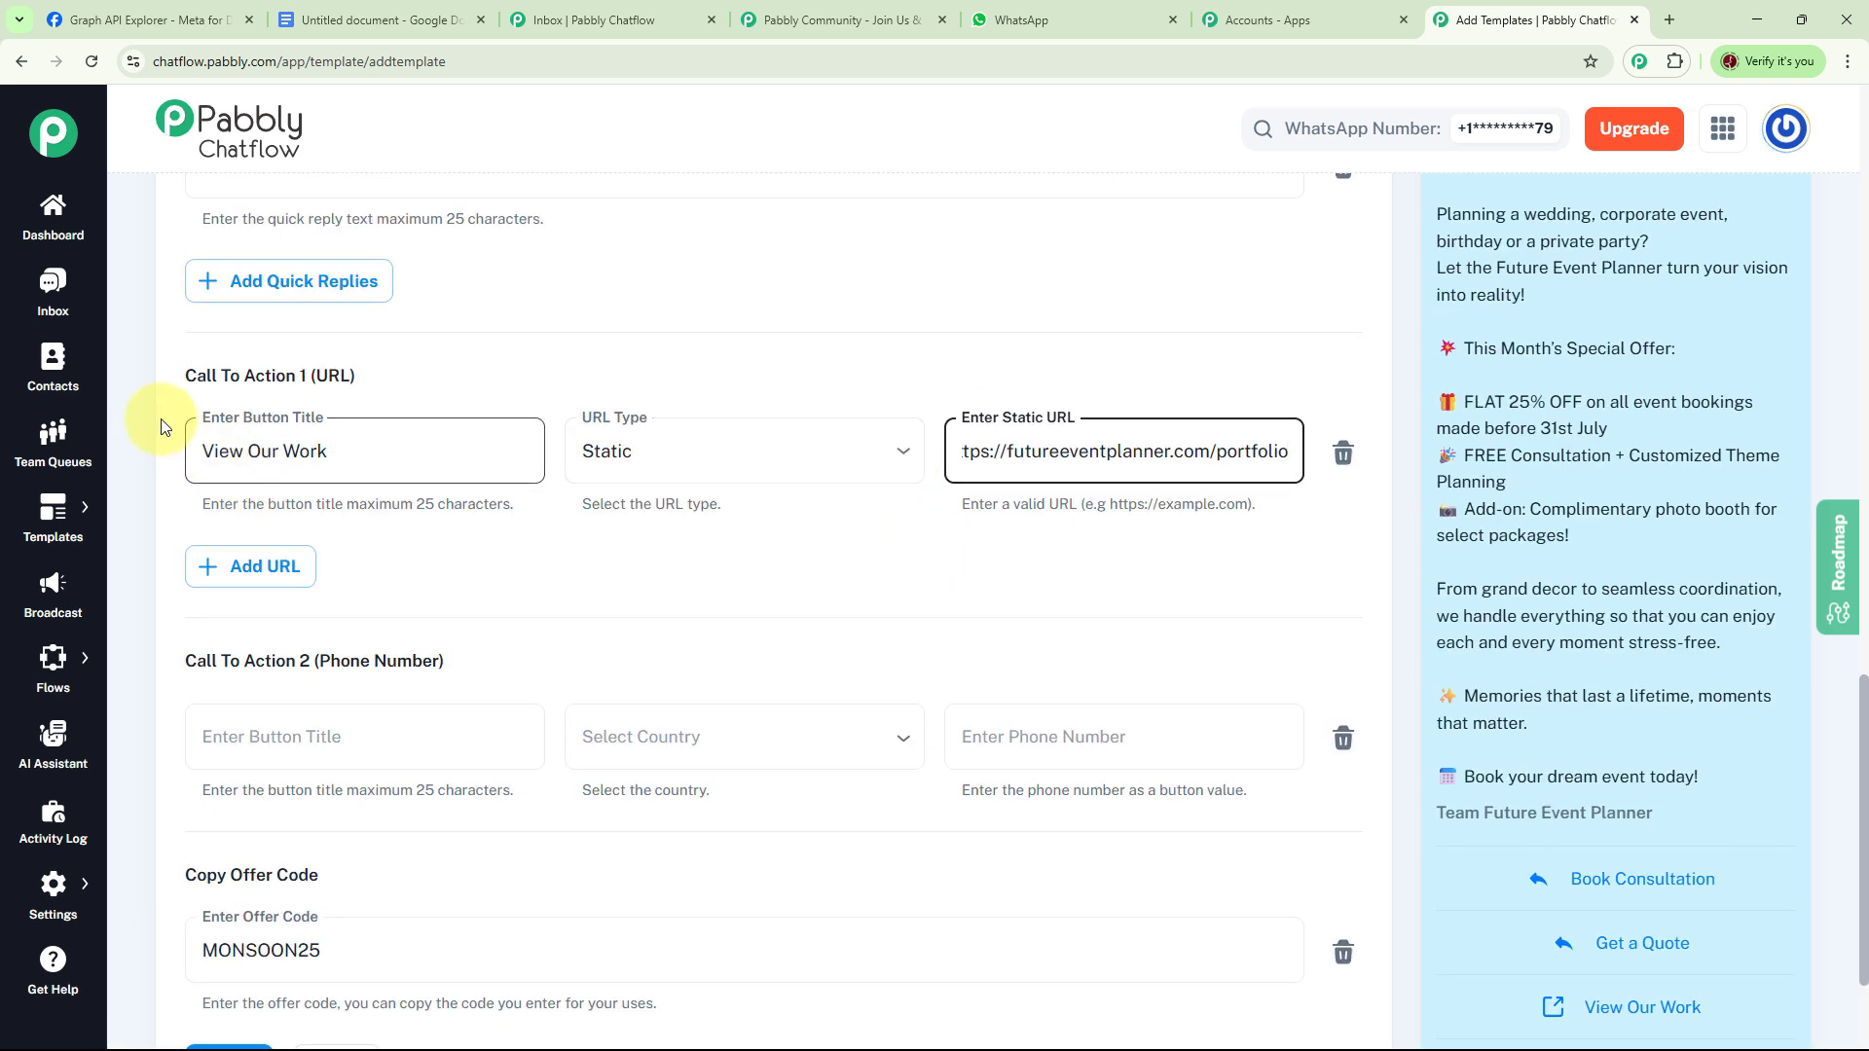
click(319, 440)
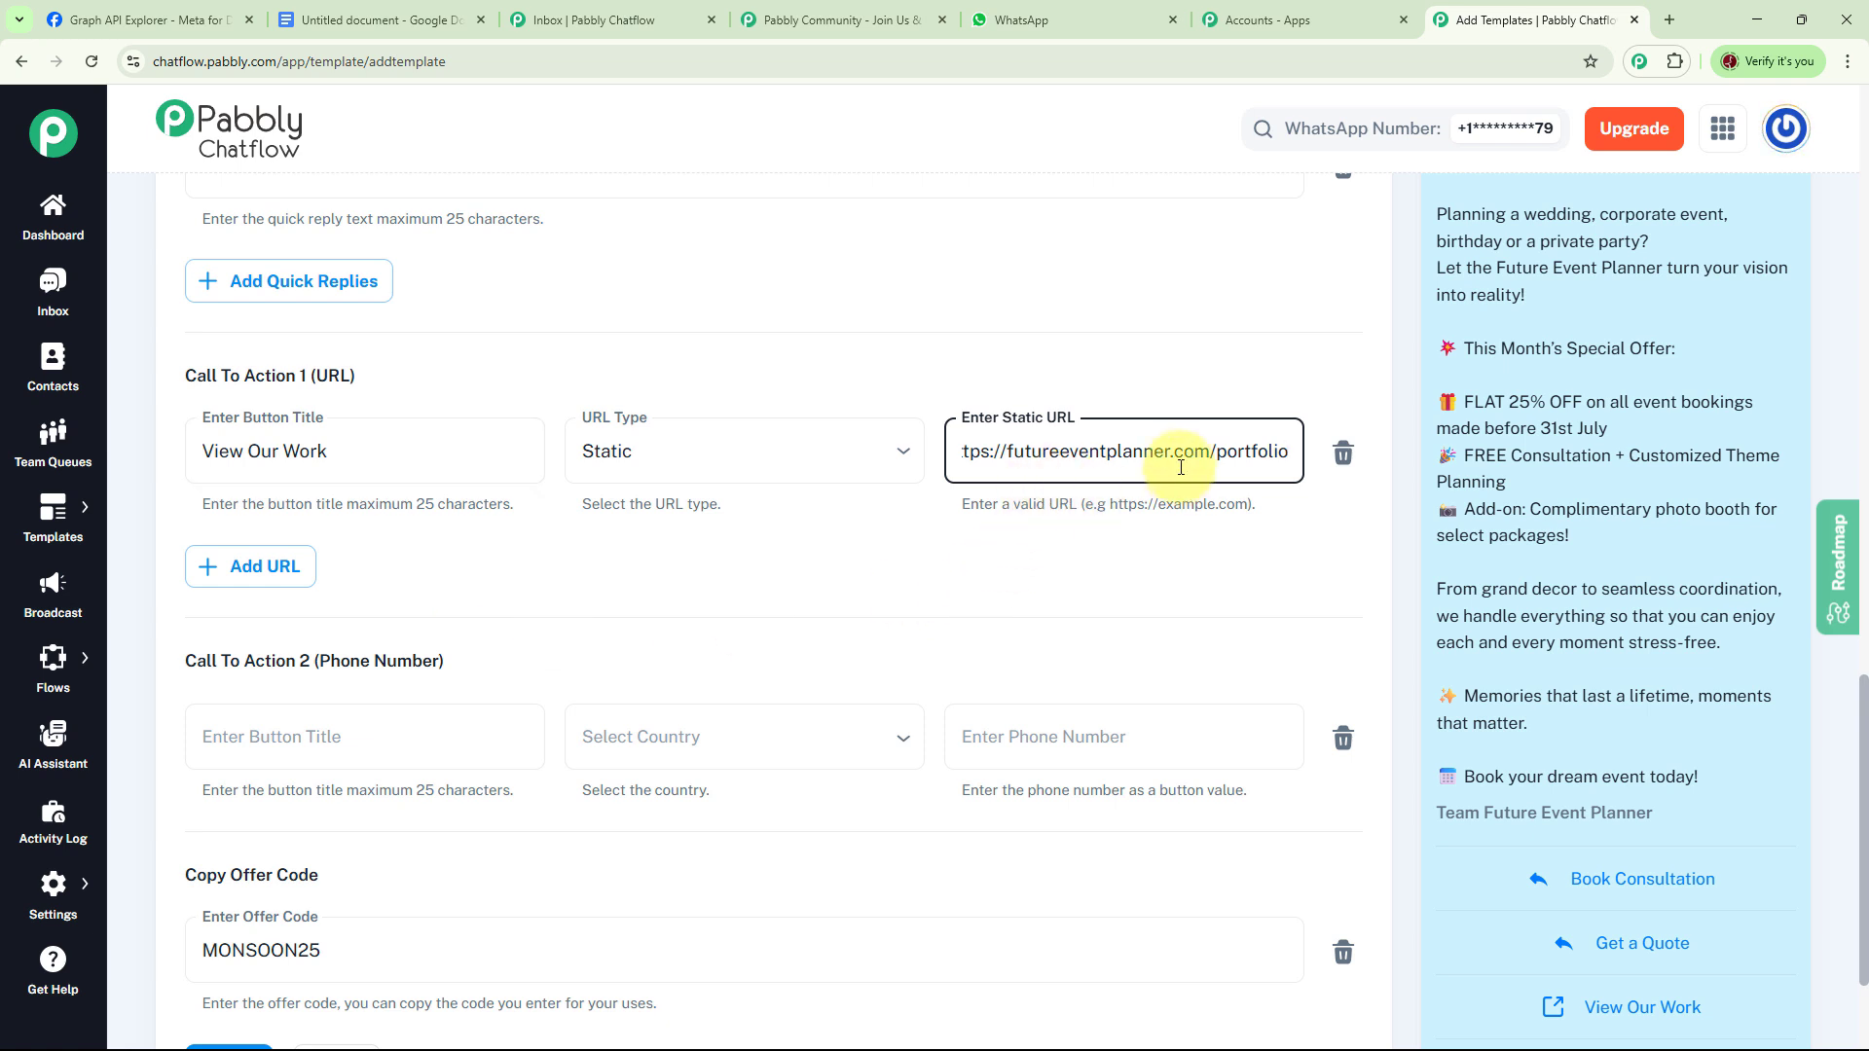
Remove the empty phone number call to action, check the message preview, and submit the template.
scroll(438, 626, down, 2)
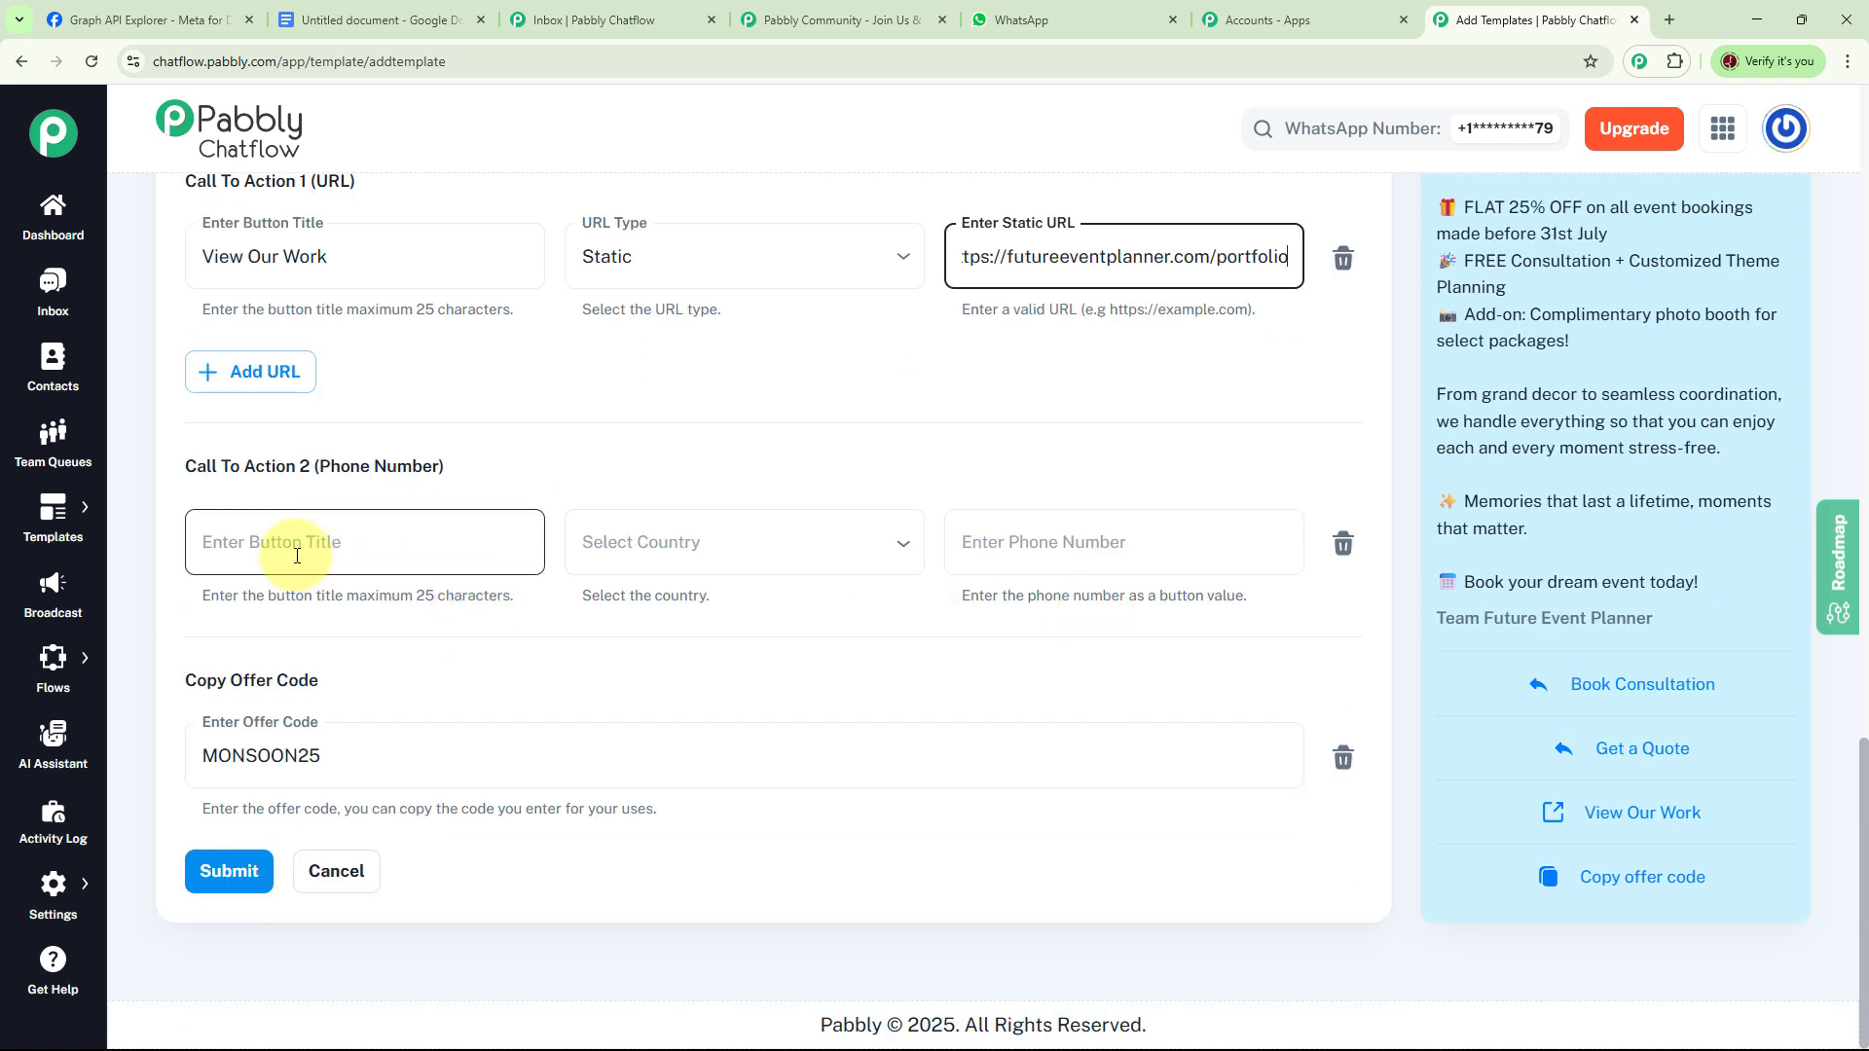
click(1341, 549)
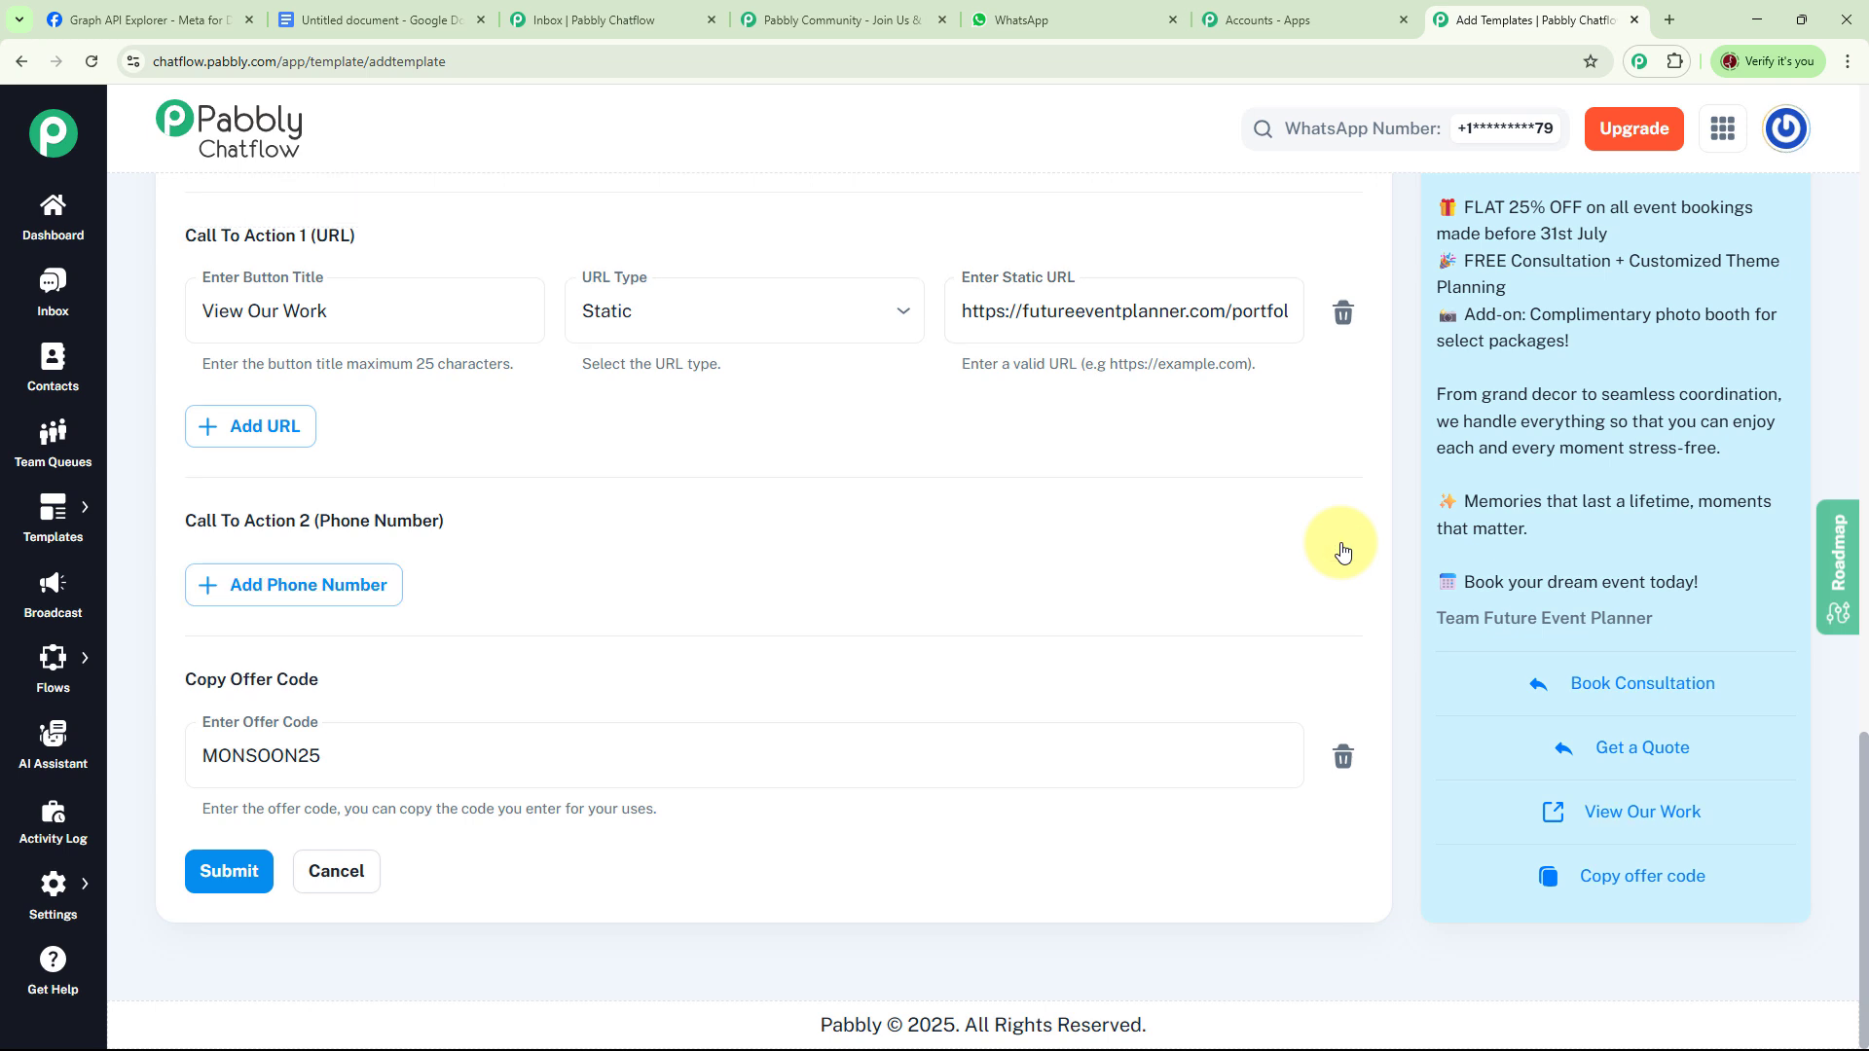
scroll(1557, 481, up, 2)
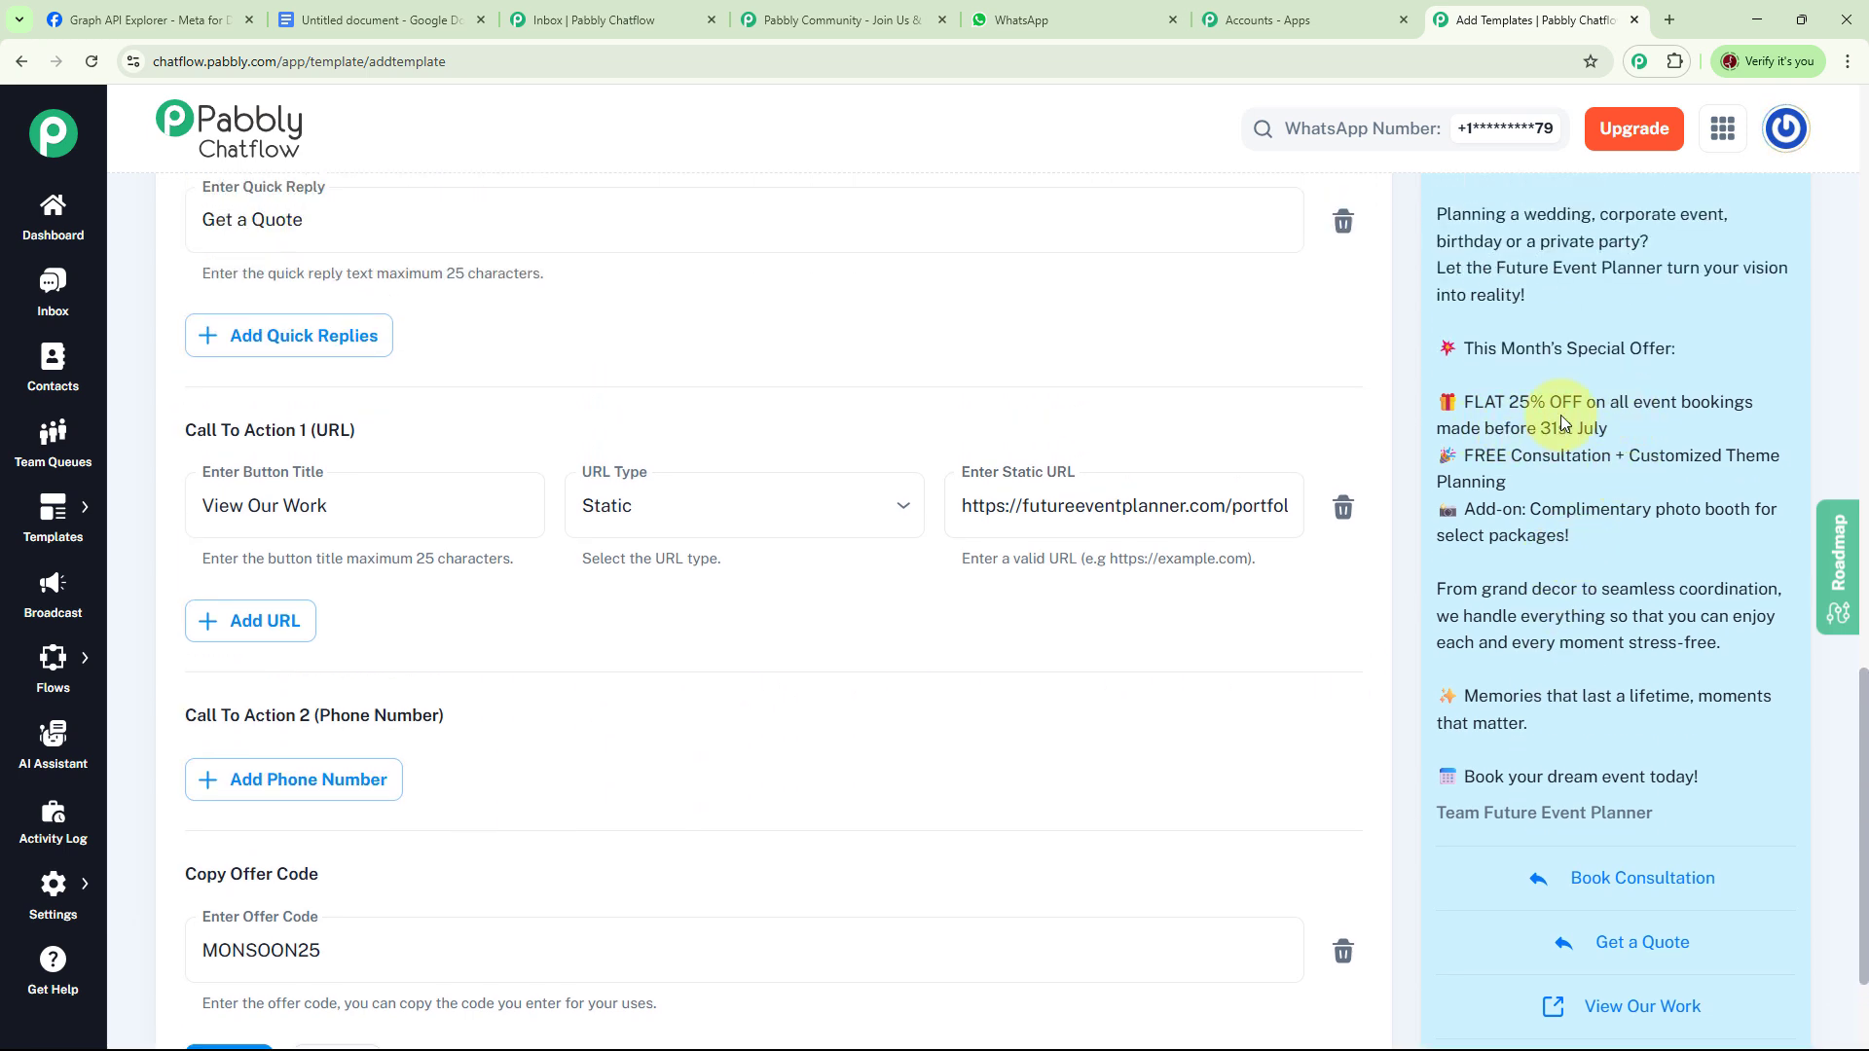
scroll(1656, 364, down, 2)
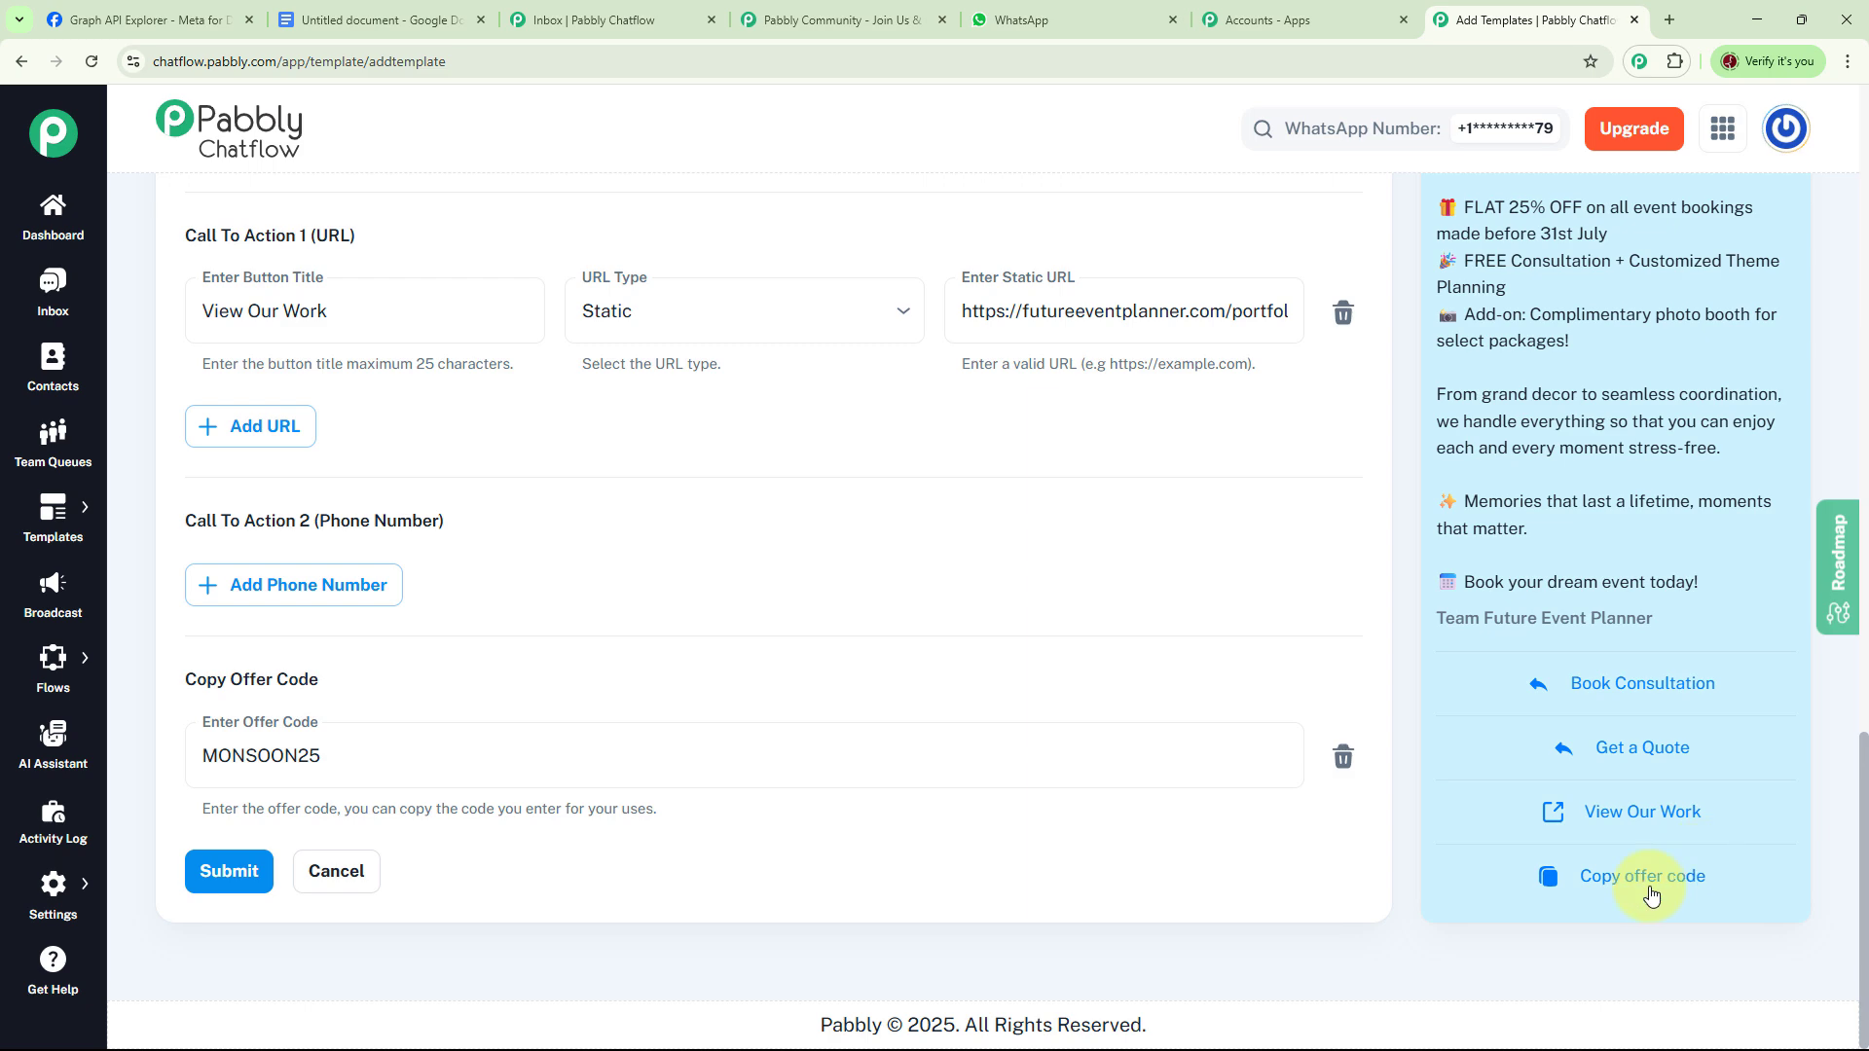
scroll(785, 662, up, 4)
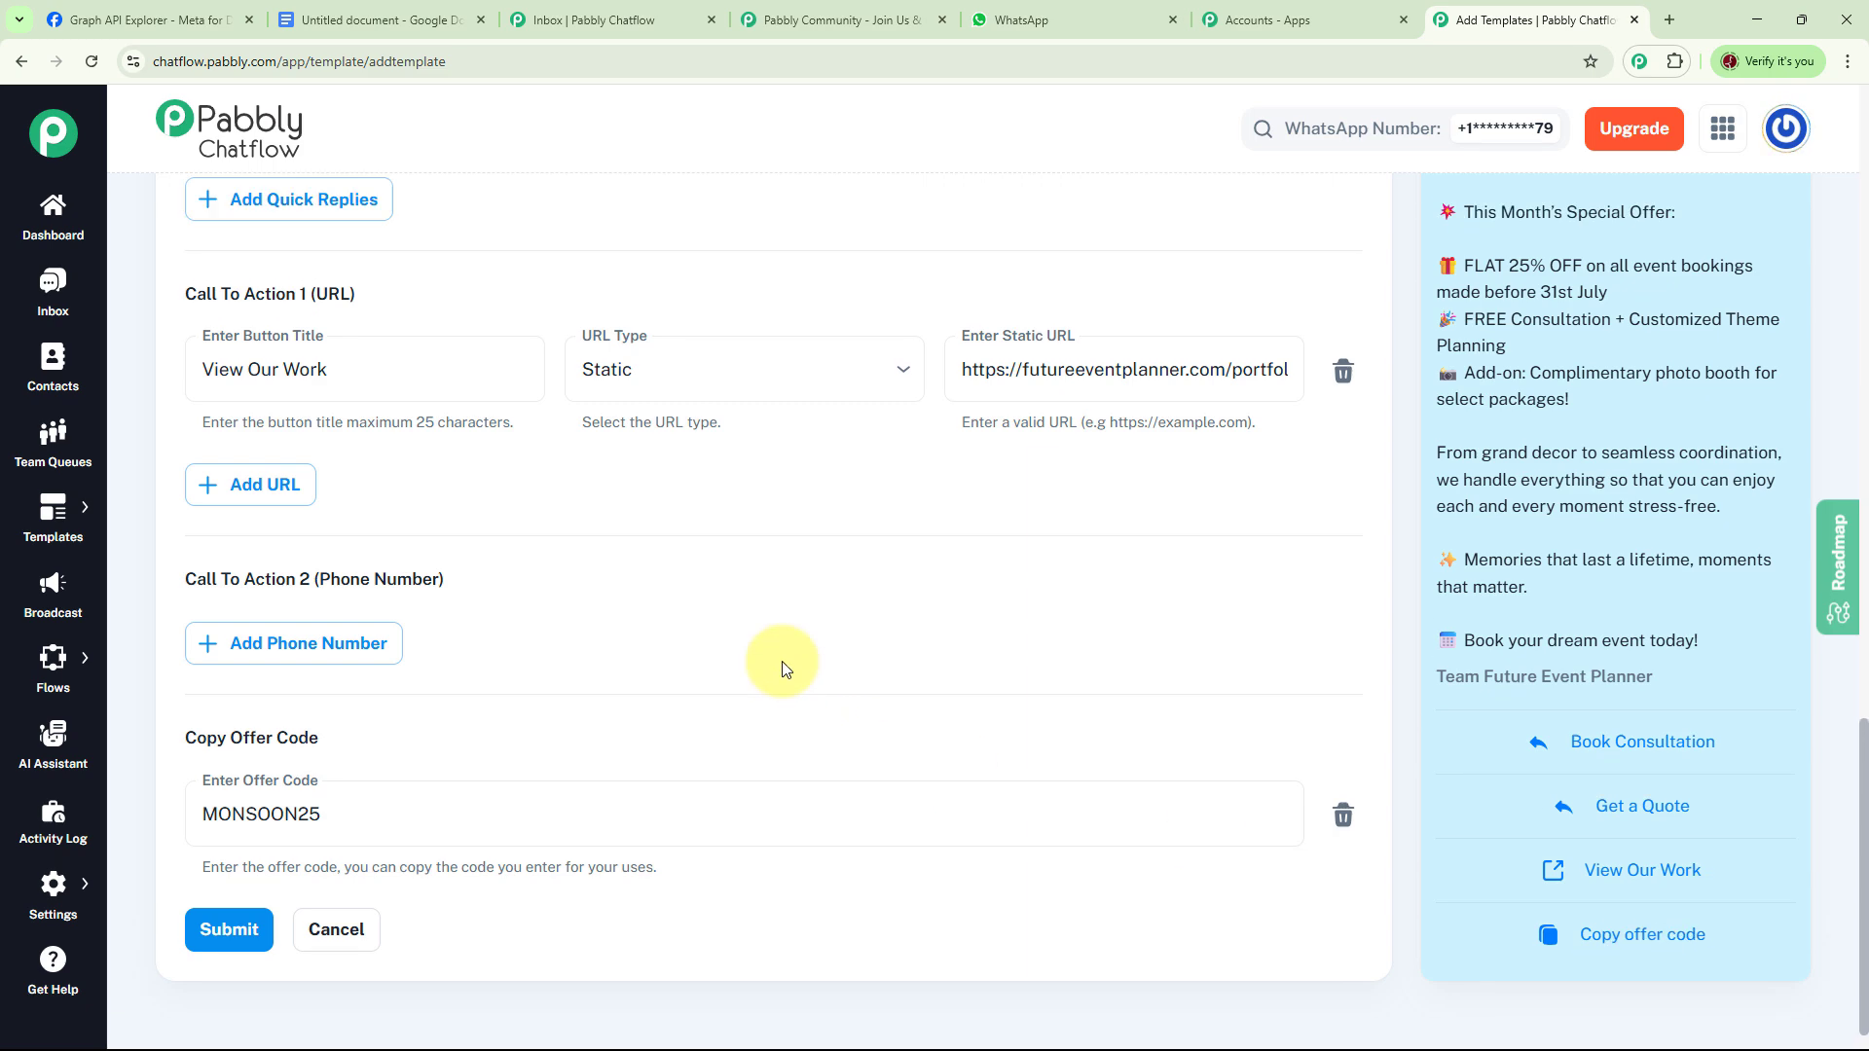
scroll(788, 662, up, 12)
scroll(856, 628, down, 15)
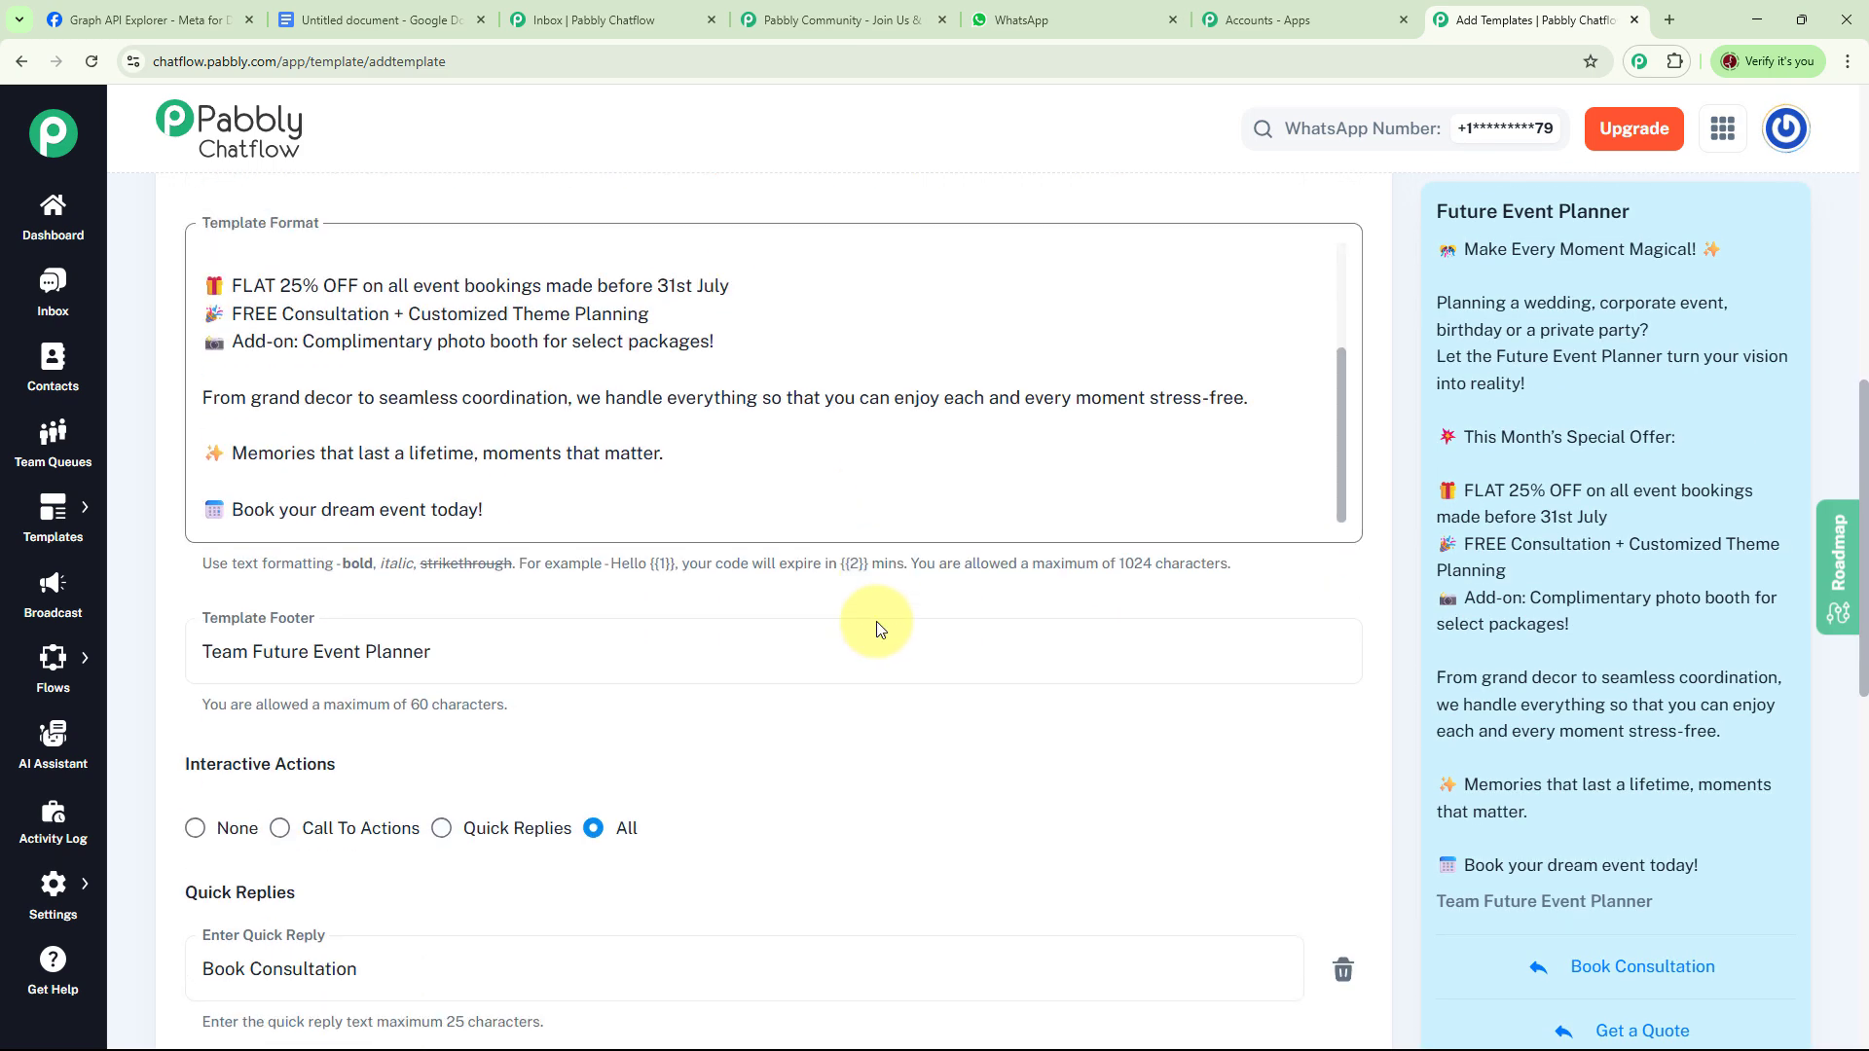
click(230, 873)
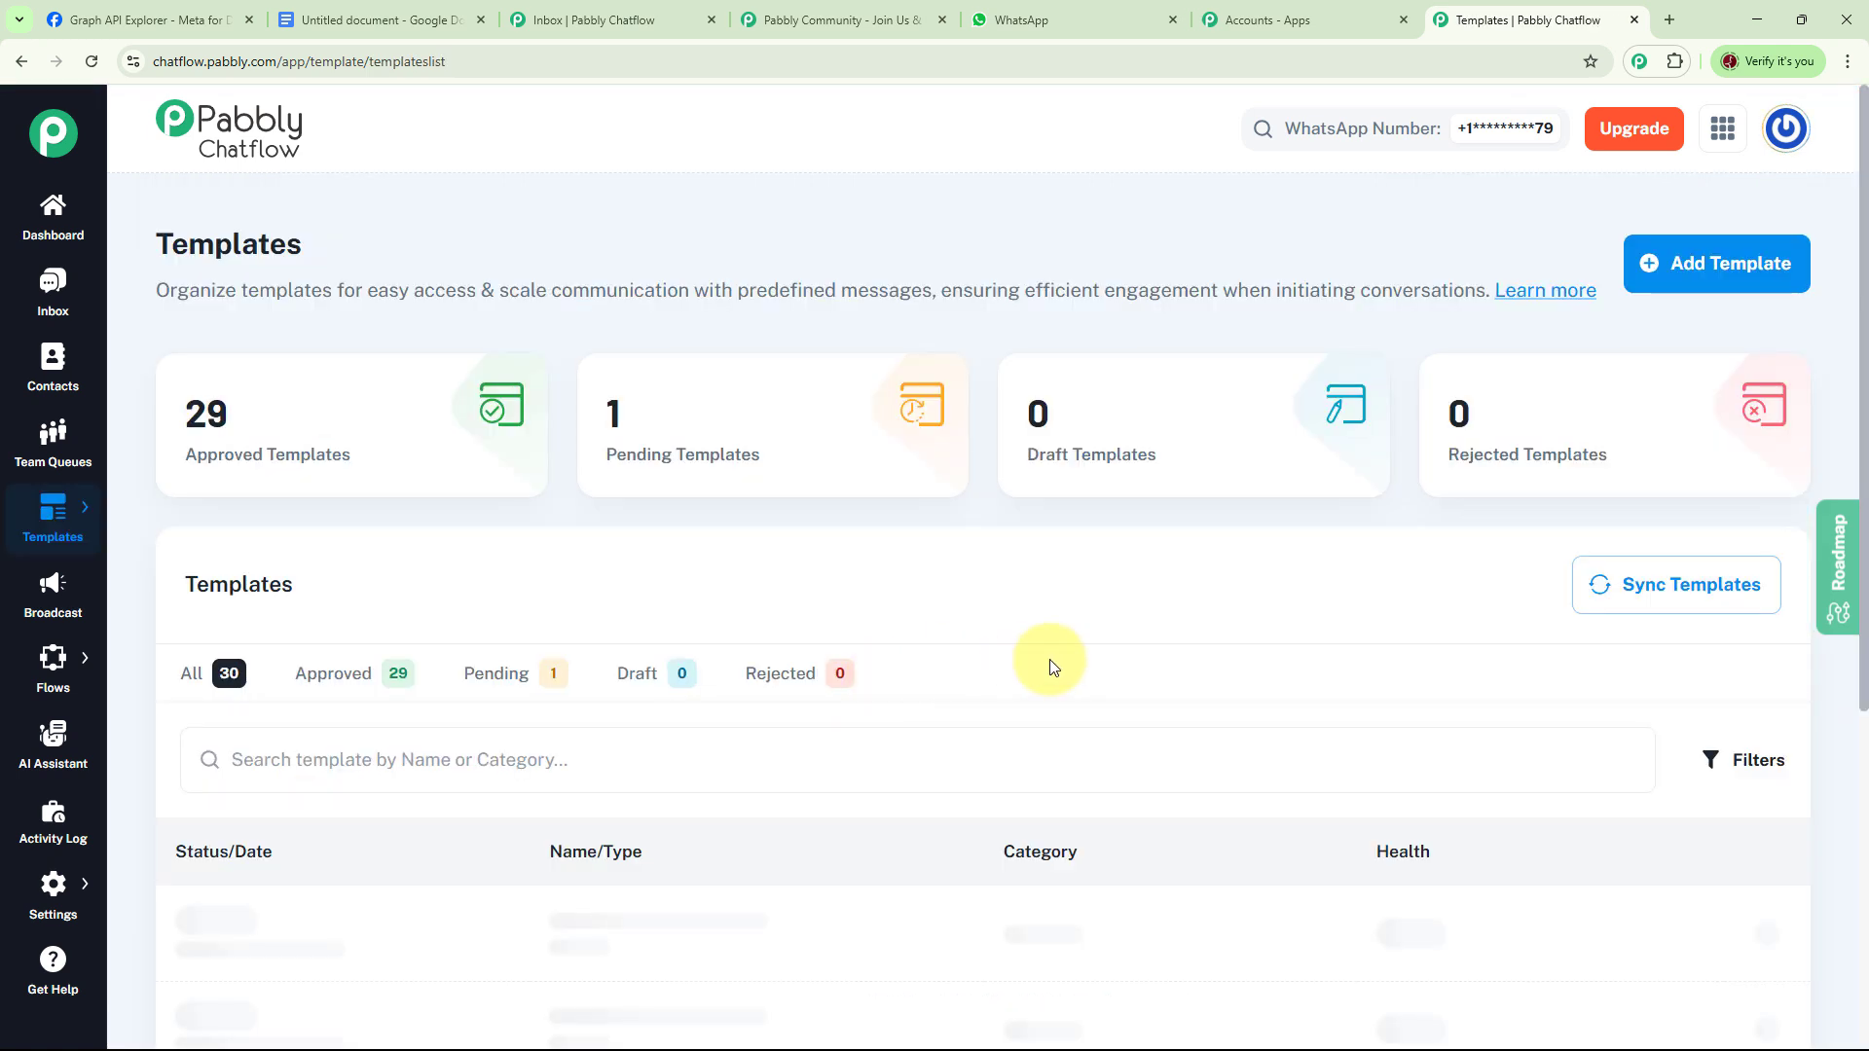
Find the eventmanagement template in the templates list and review its full message preview down to the action buttons.
scroll(1050, 664, down, 1)
scroll(1047, 666, down, 3)
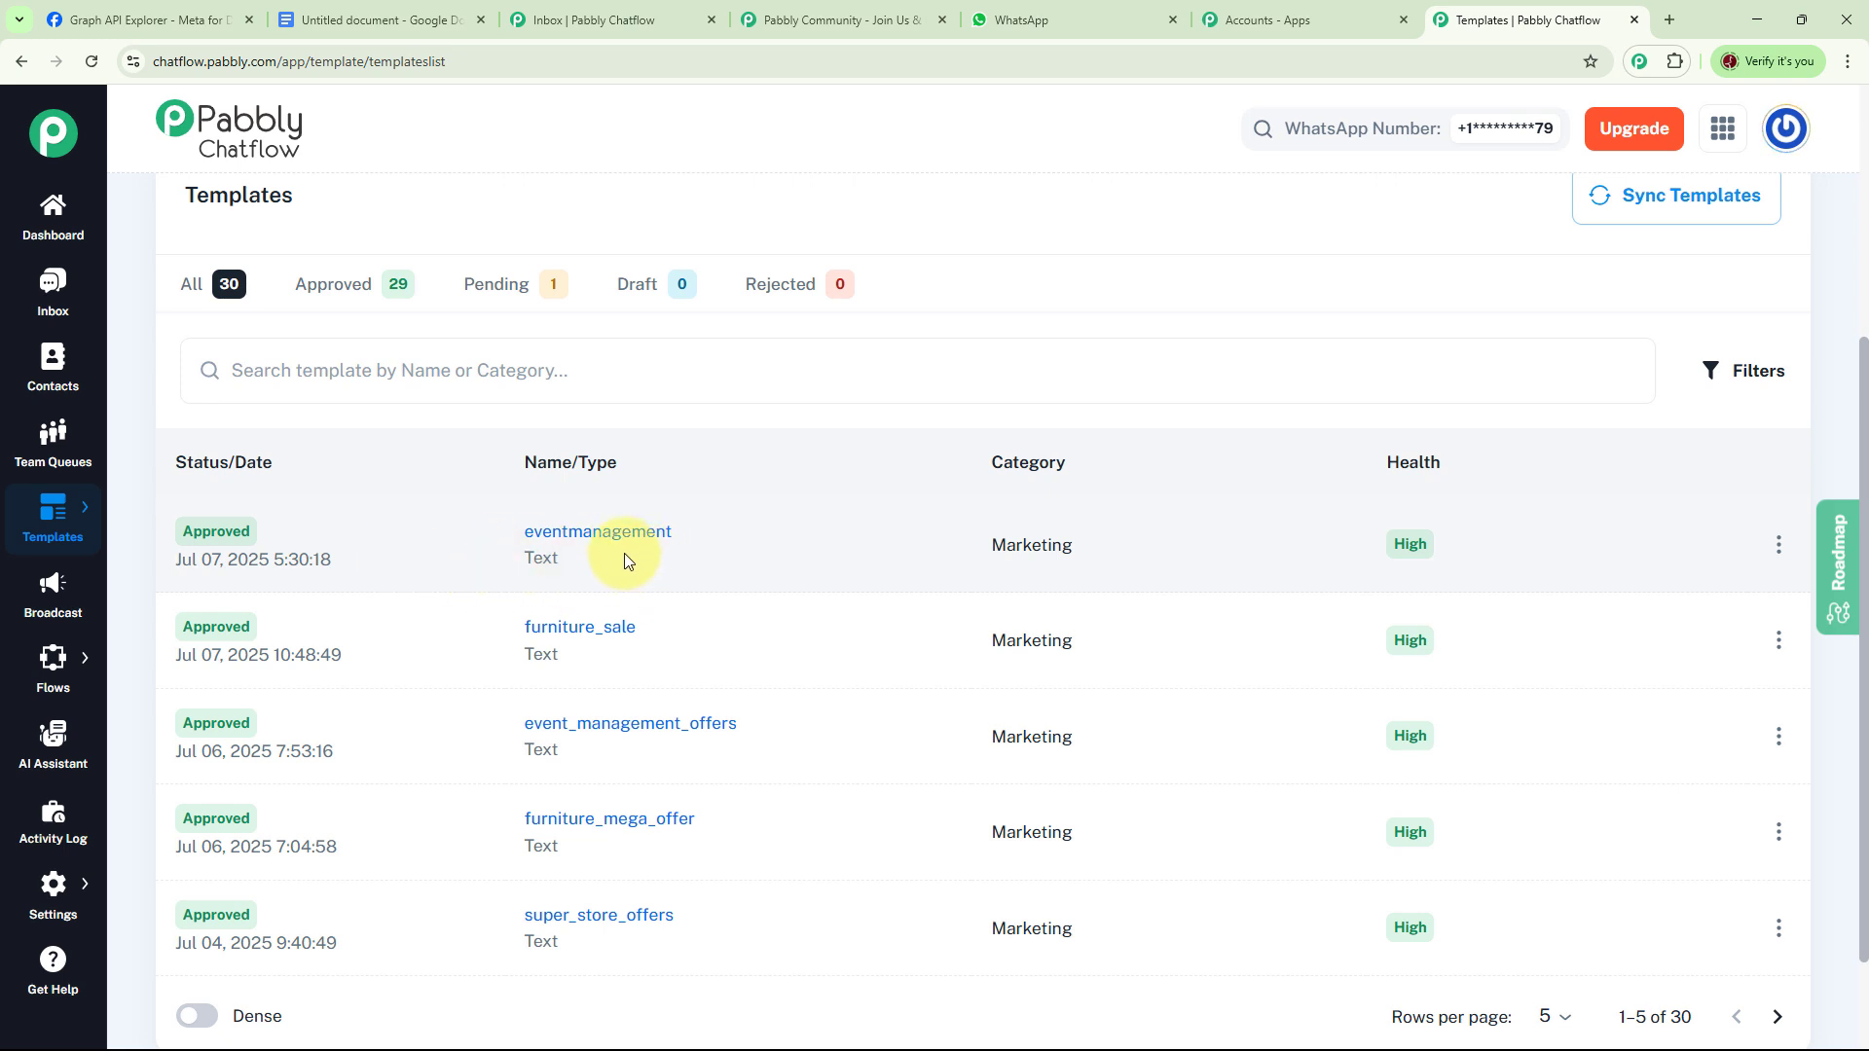
click(605, 533)
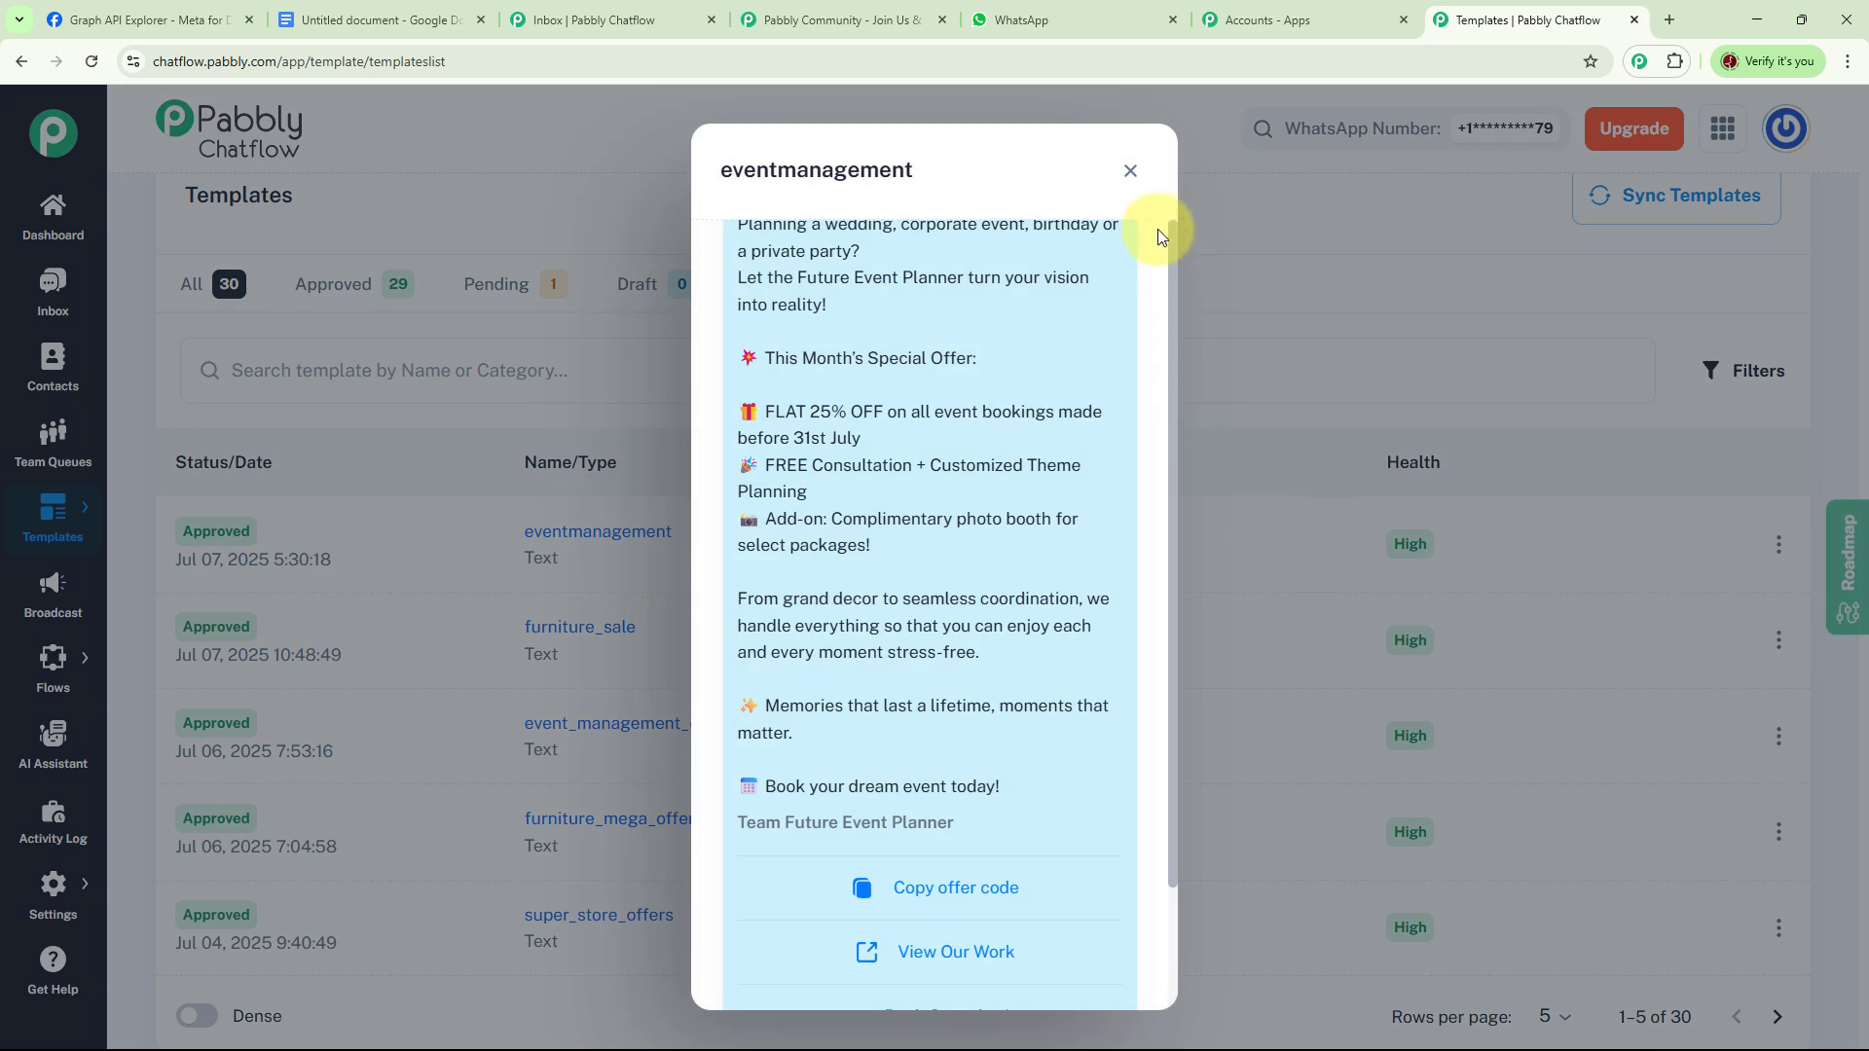
drag(1173, 308, 1181, 805)
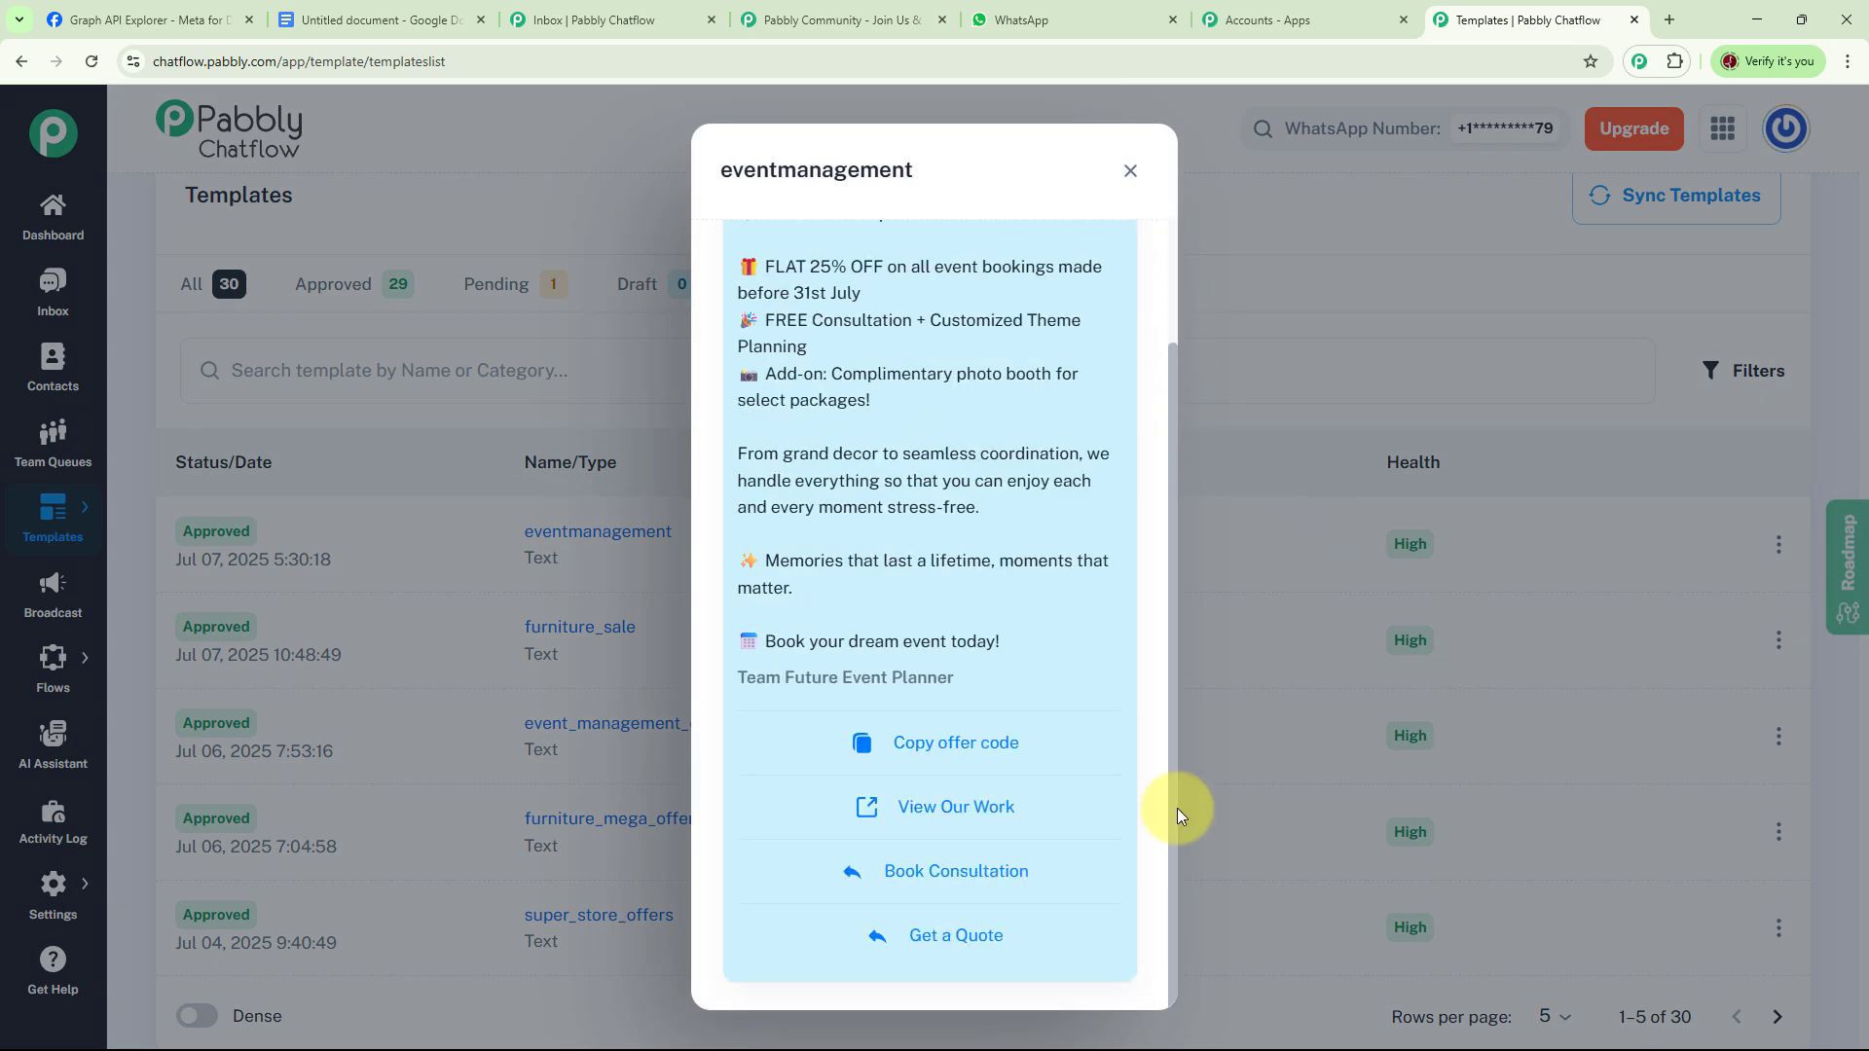